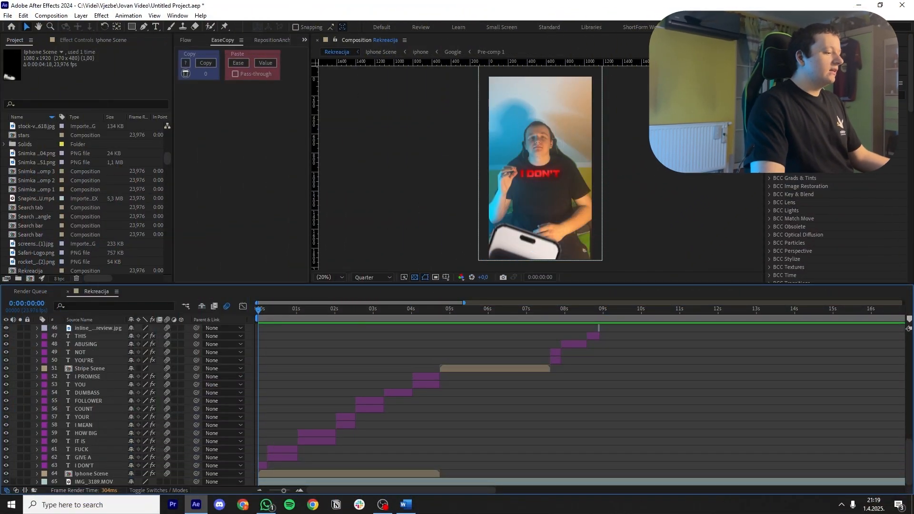
Step: Try green 30FF00 as the Gradient Ramp start color of the I DON'T text layer
key("equal")
key("equal")
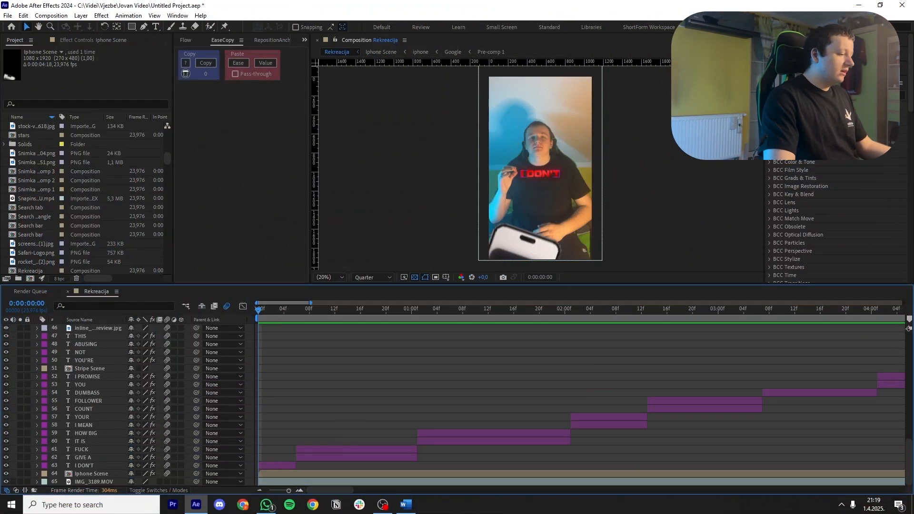
key("slash")
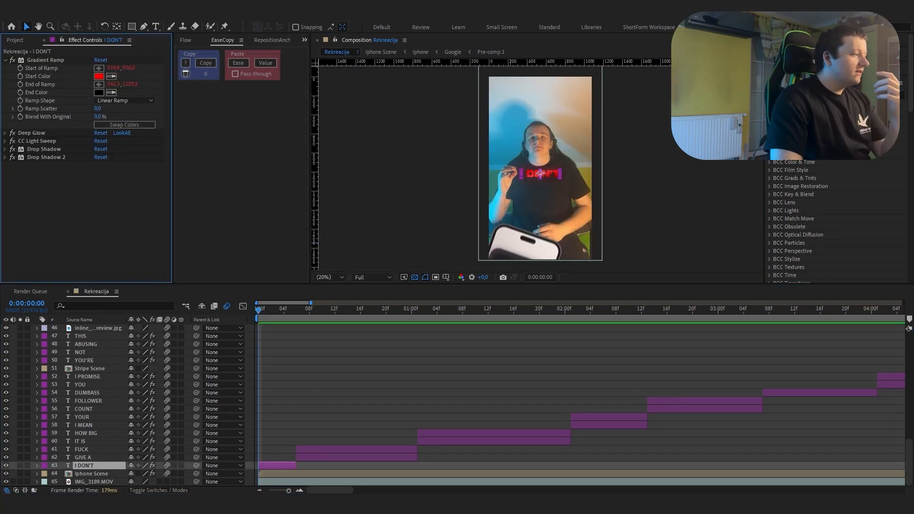
key("slash")
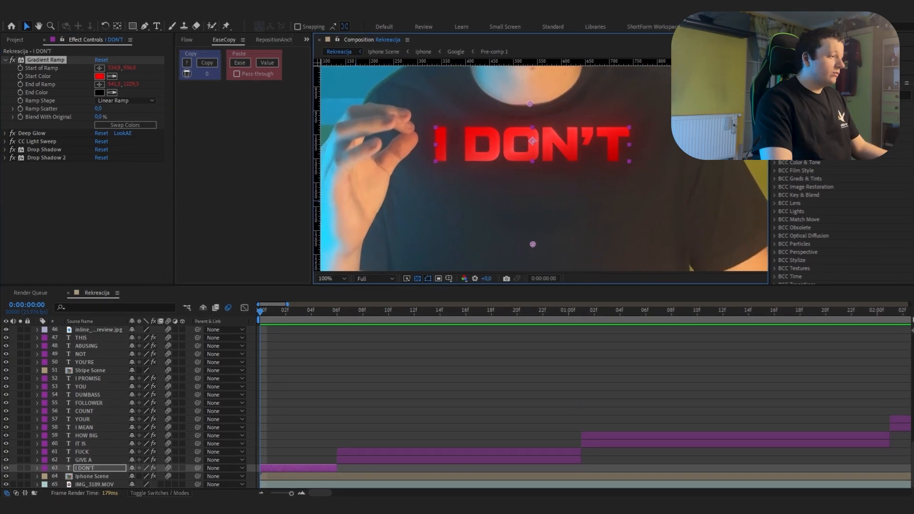
left_click(99, 76)
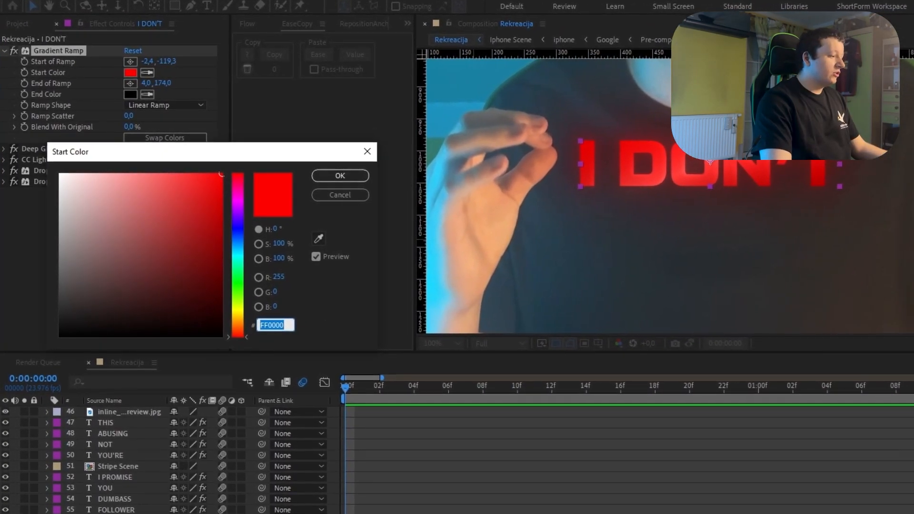
left_click_drag(238, 199, 238, 288)
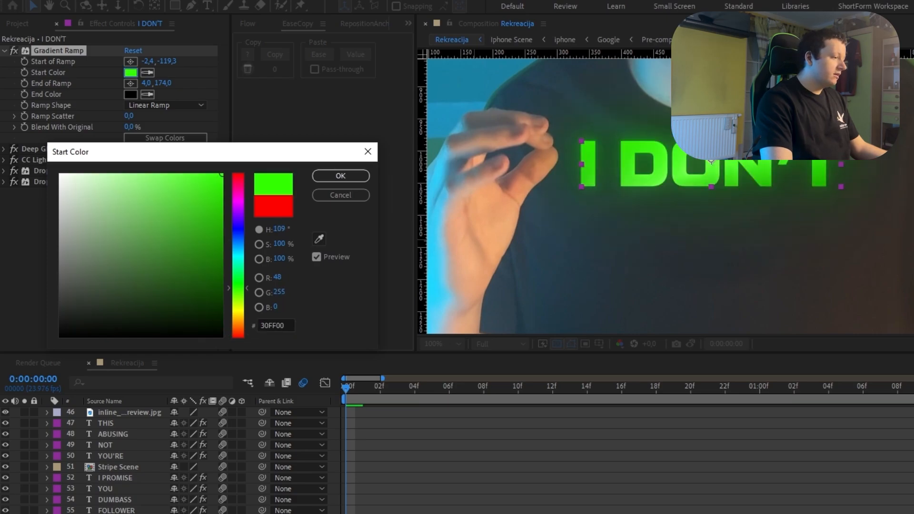
left_click(341, 196)
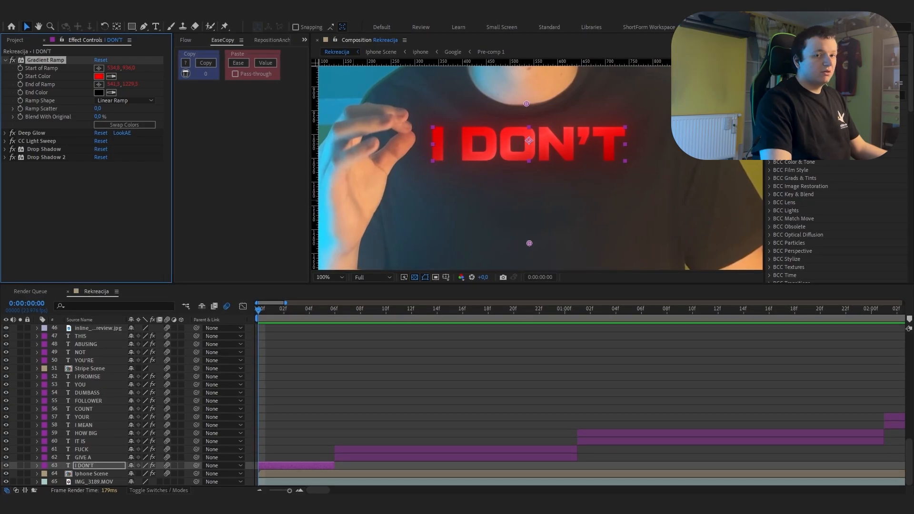
Step: Examine the Gradient Ramp's end color on the I DON'T text layer
left_click(98, 92)
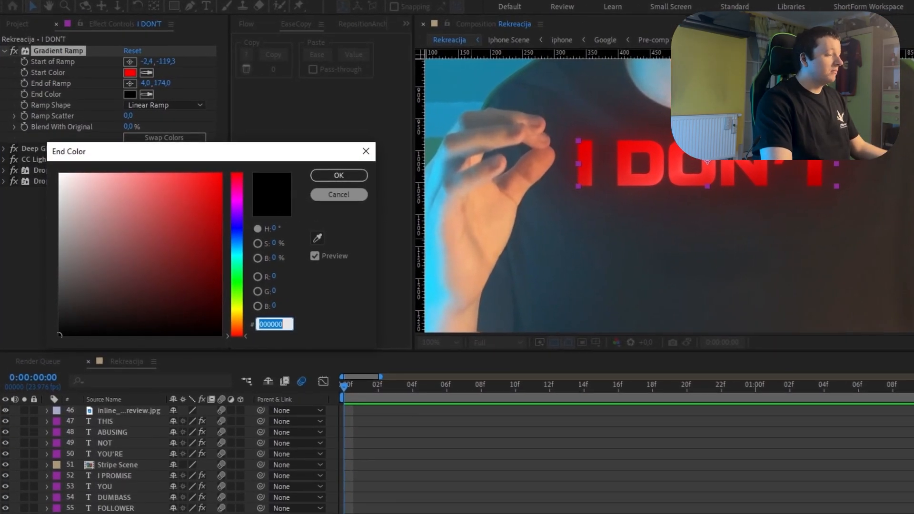
key("Return")
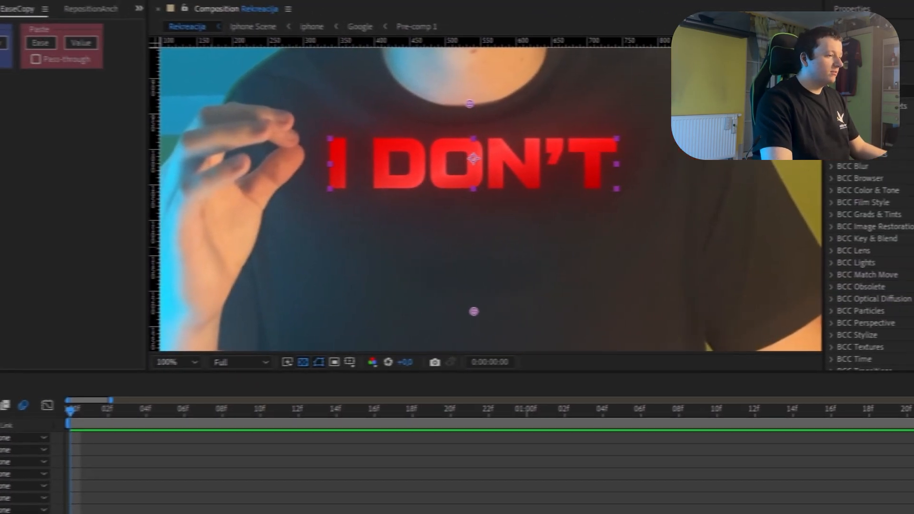
left_click_drag(451, 328, 433, 302)
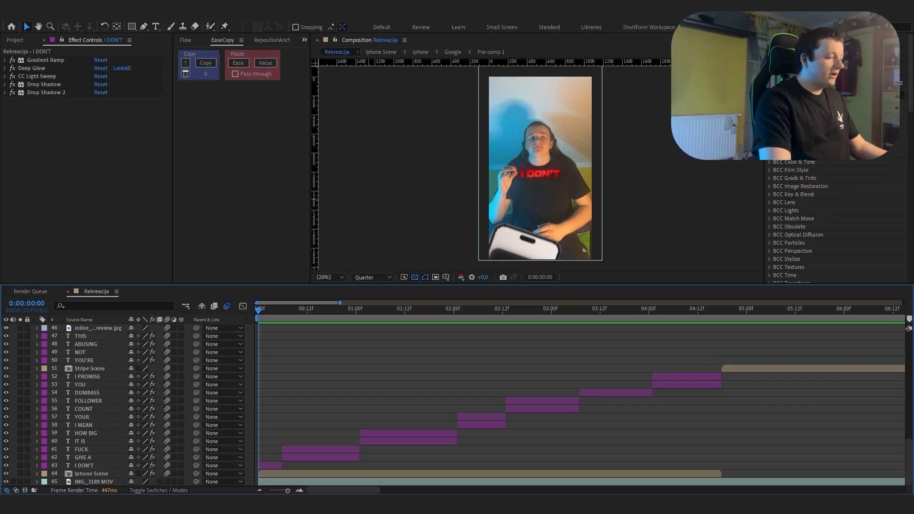
Step: Preview the Rekreacija composition and open the nested Iphone Scene composition
key("space")
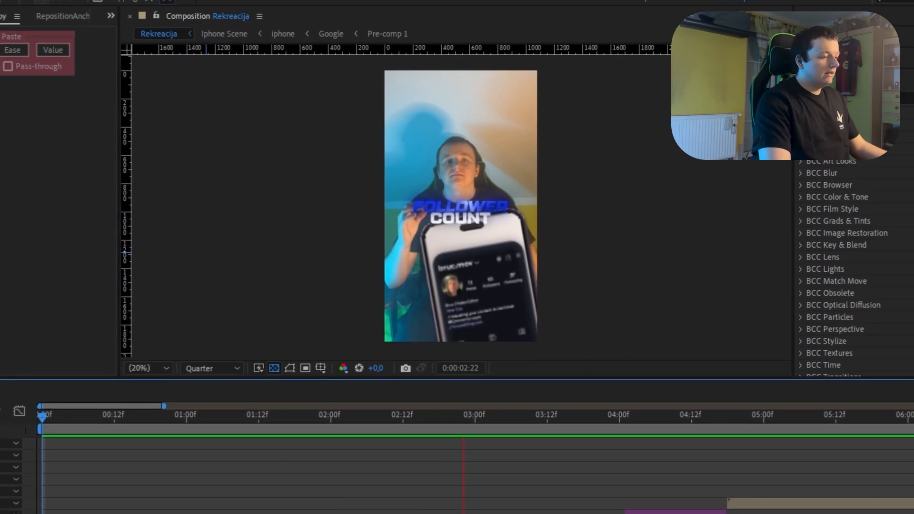
left_click(48, 415)
left_click(90, 474)
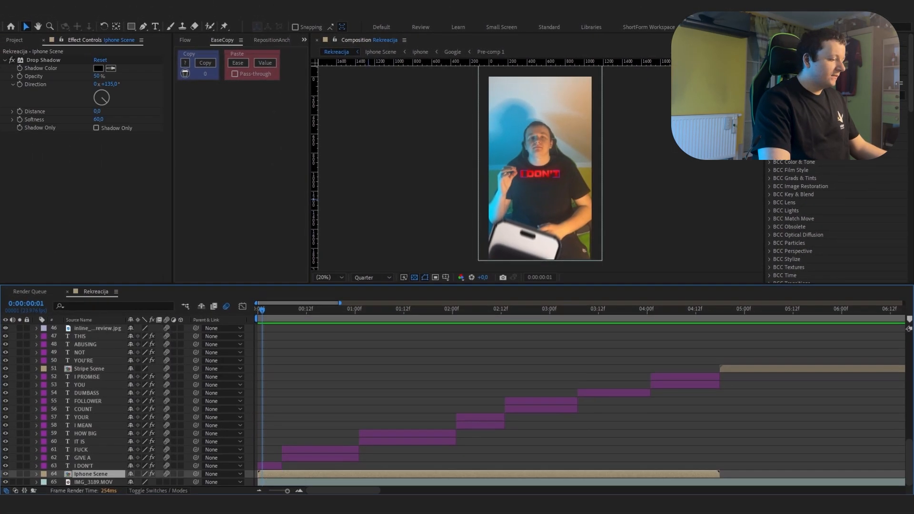
double_click(90, 474)
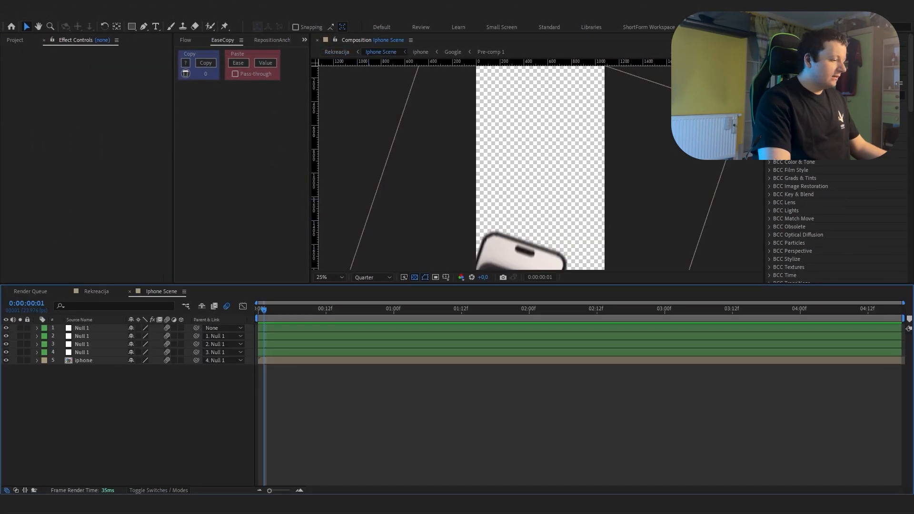
key("comma")
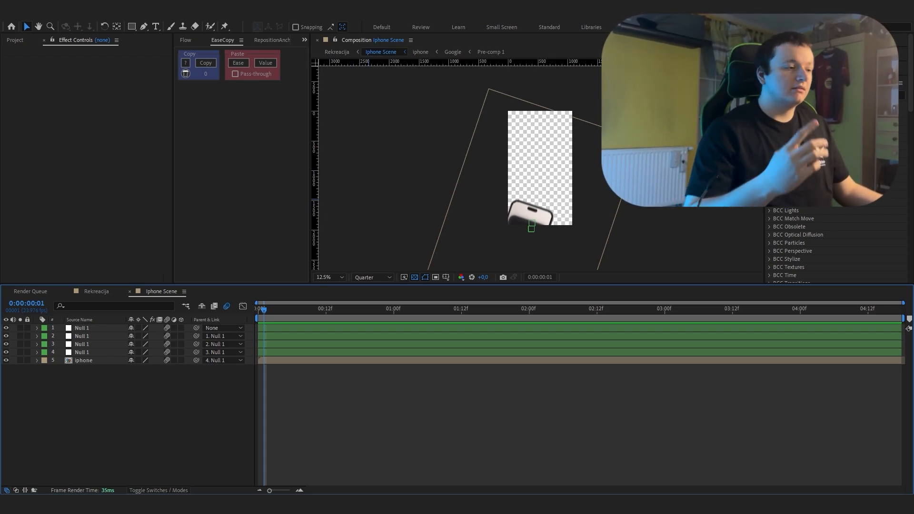
Step: Open the iphone composition and the Google composition nested in it to examine the phone screen's dark background shape
double_click(83, 361)
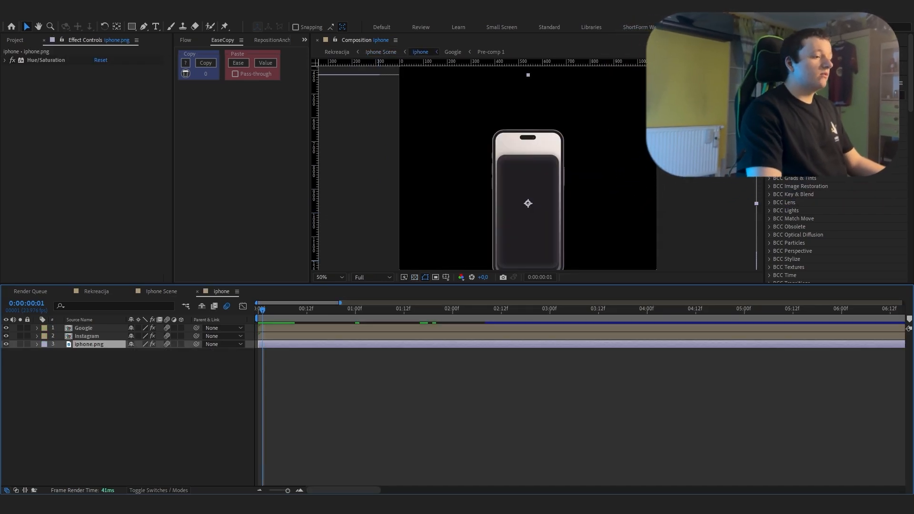
left_click_drag(455, 221, 429, 192)
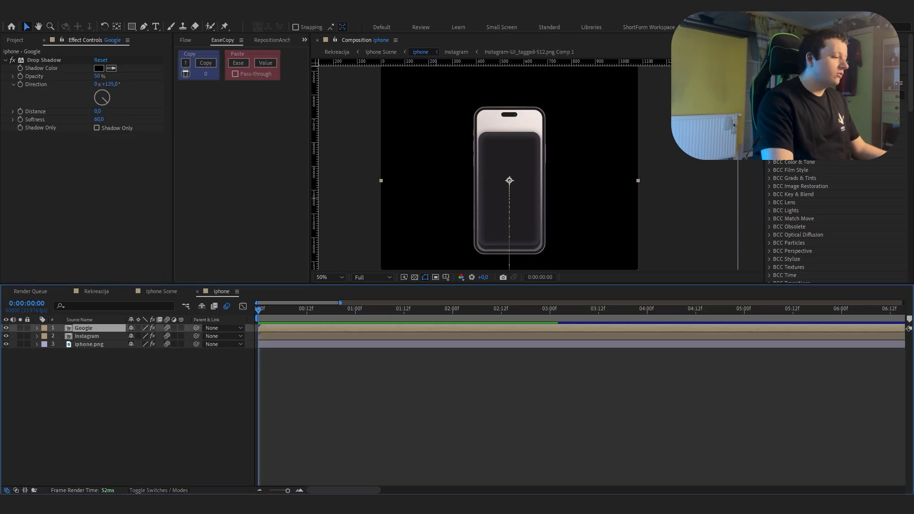
double_click(83, 328)
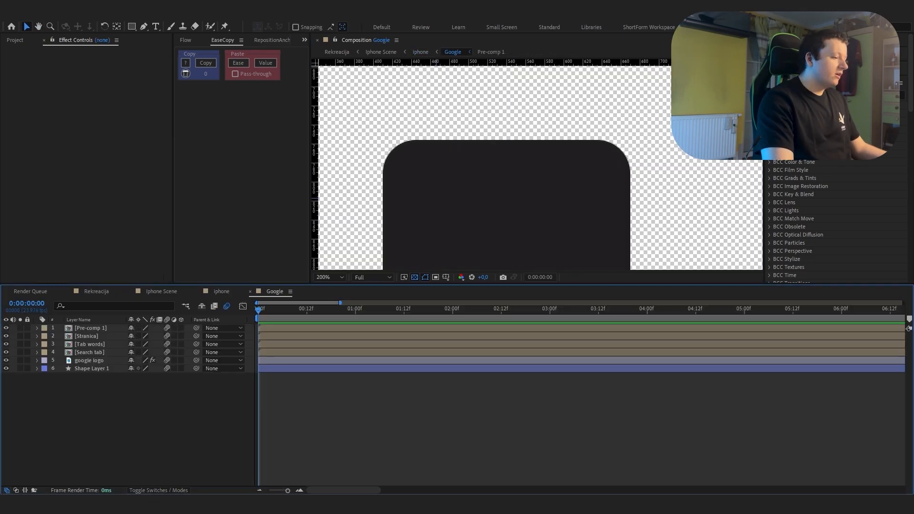
scroll(436, 199, "down", 1)
left_click_drag(436, 198, 437, 108)
scroll(468, 176, "down", 1)
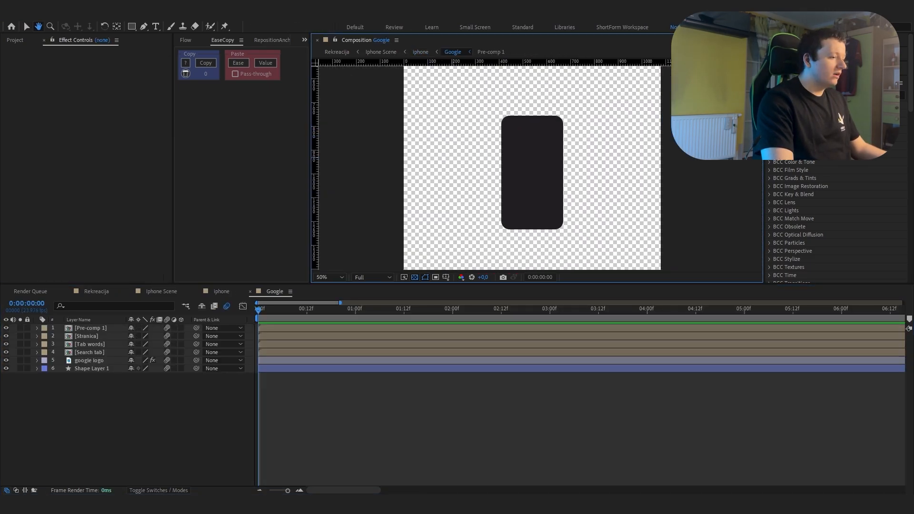
left_click_drag(469, 176, 442, 179)
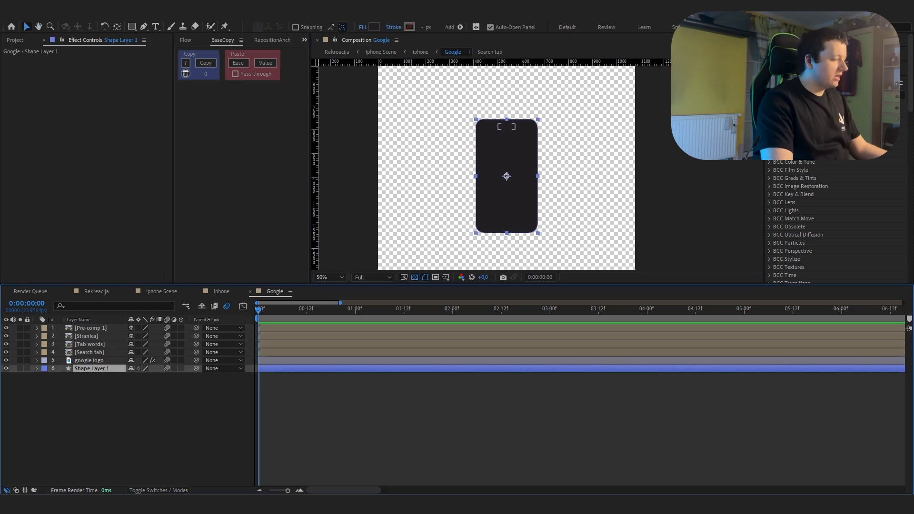
Step: Examine the google logo layer at 0:00:01:05 with its Fill effect turned off
left_click(507, 128)
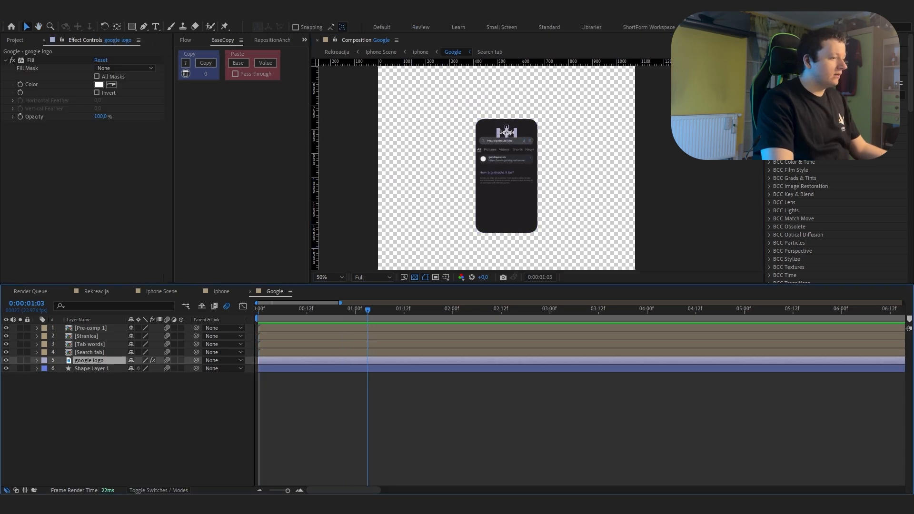
left_click_drag(367, 309, 375, 310)
scroll(542, 167, "up", 2)
left_click_drag(541, 167, 684, 260)
left_click_drag(531, 144, 509, 189)
scroll(511, 178, "up", 1)
scroll(510, 189, "down", 1)
left_click(99, 84)
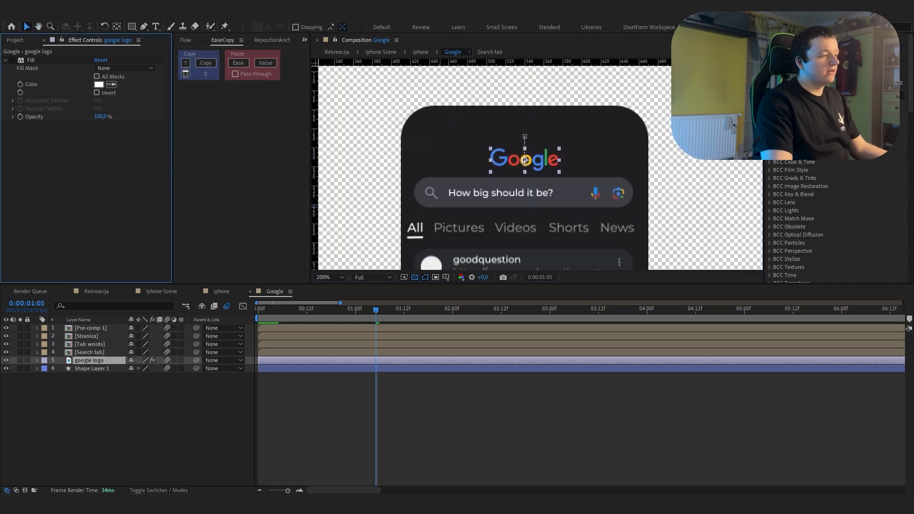
Step: Open the Search tab composition and examine its layers one by one, from Shape Layer 2 up to the search text
double_click(90, 352)
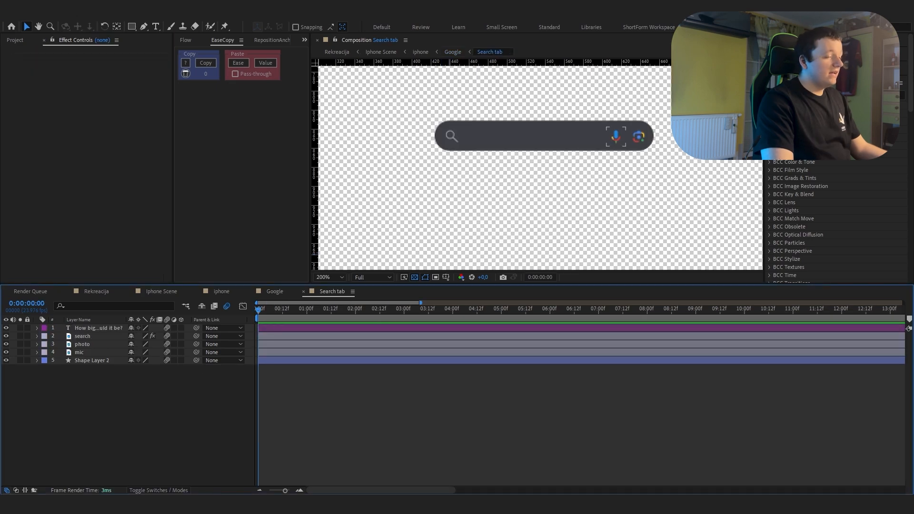
left_click(92, 360)
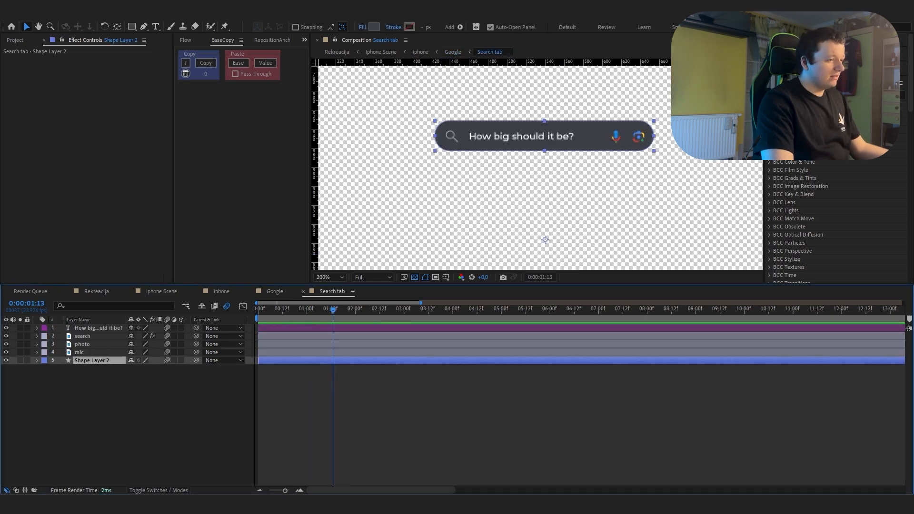
key("ctrl+Up")
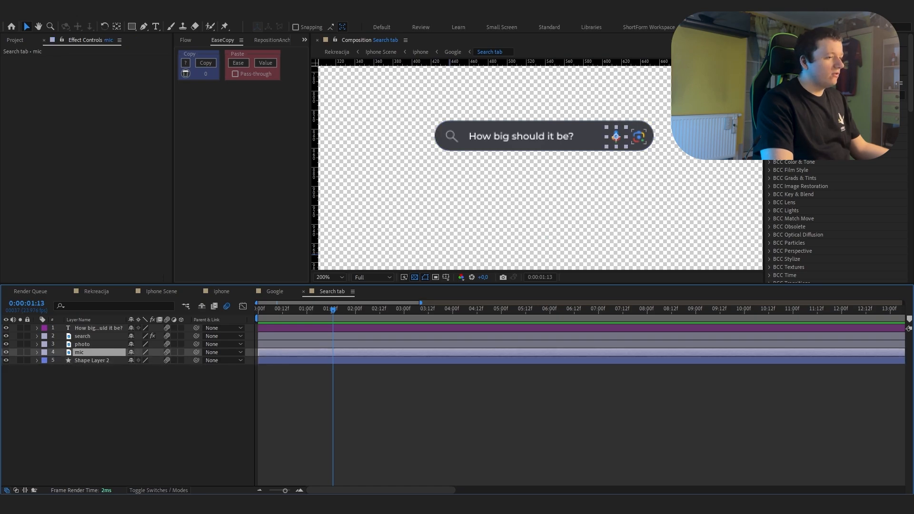
key("ctrl+Up")
key("ctrl+Up")
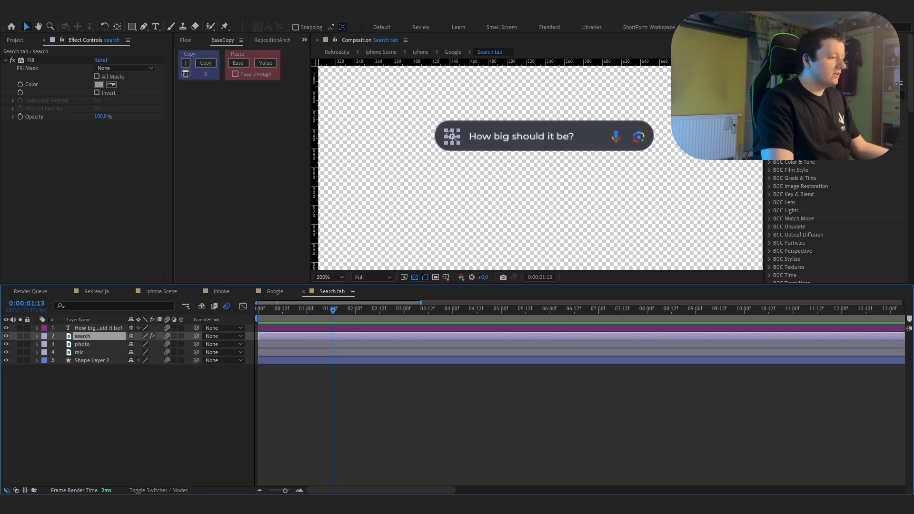
key("ctrl+Up")
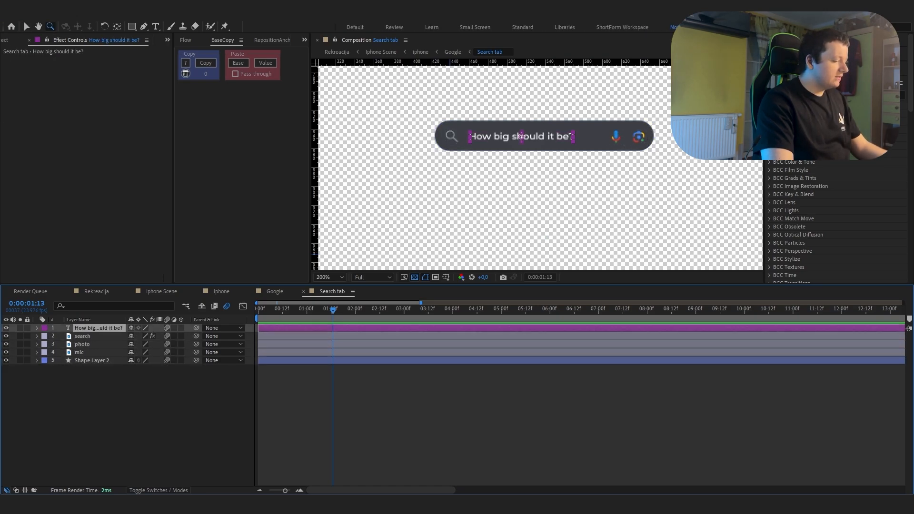
Step: Reveal the search text layer's Range Selector keyframes and scrub through its typing animation from the start to 0:00:01:18
key("u")
key("Home")
key("v")
left_click_drag(258, 337, 343, 336)
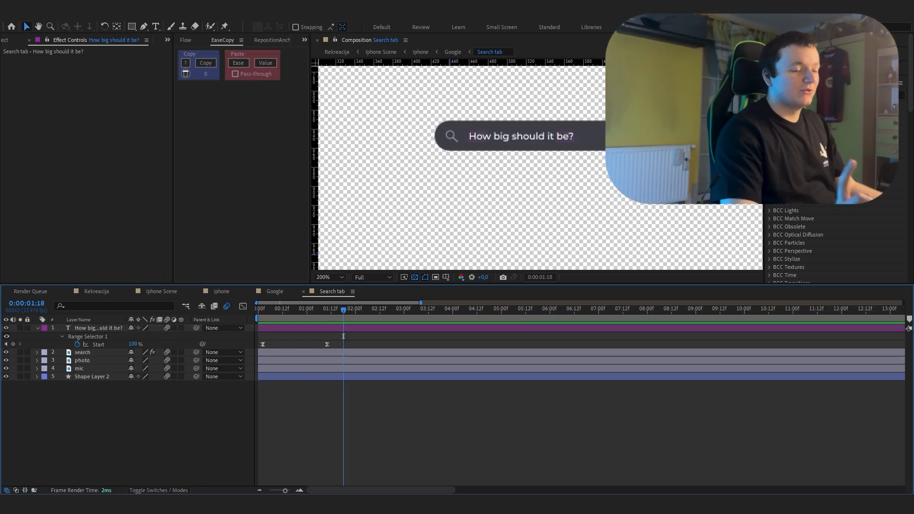
key("ctrl+Down")
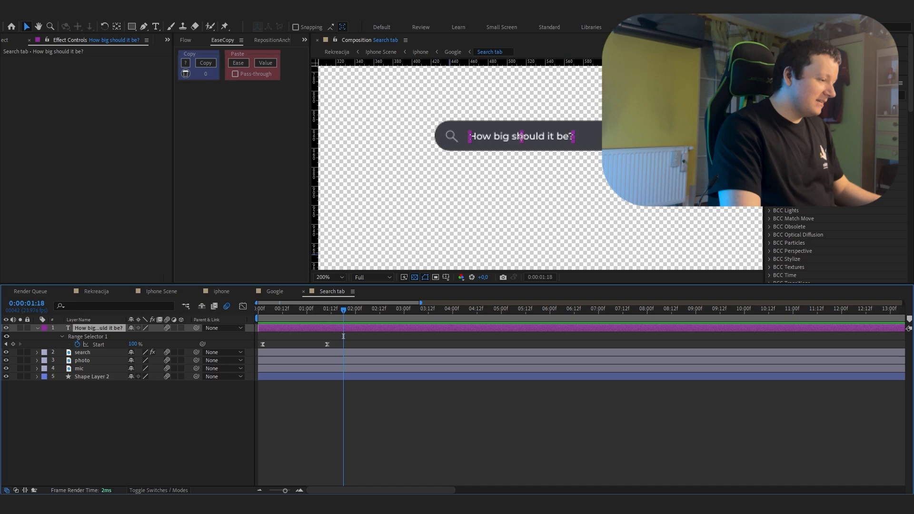
Step: Search the effects and presets for "typew" to find the Typewriter preset for the search text layer
key("ctrl+space")
type("type")
key("Down")
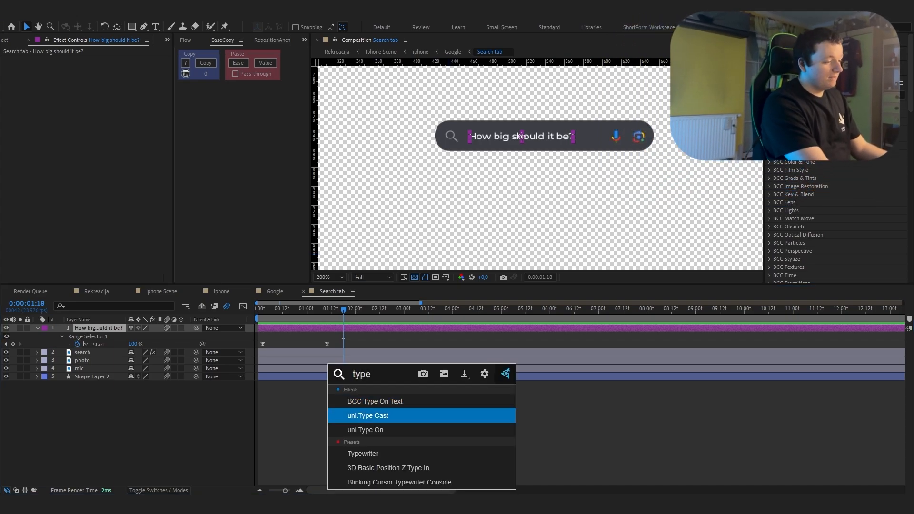
type("w")
key("Return")
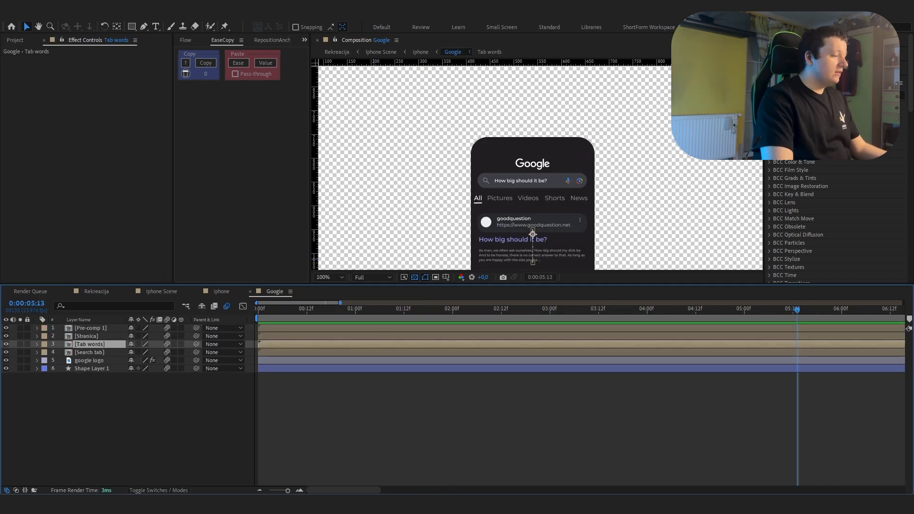
Step: View the Tab words composition and open the Stranica composition to examine its background bar and white circle
double_click(89, 344)
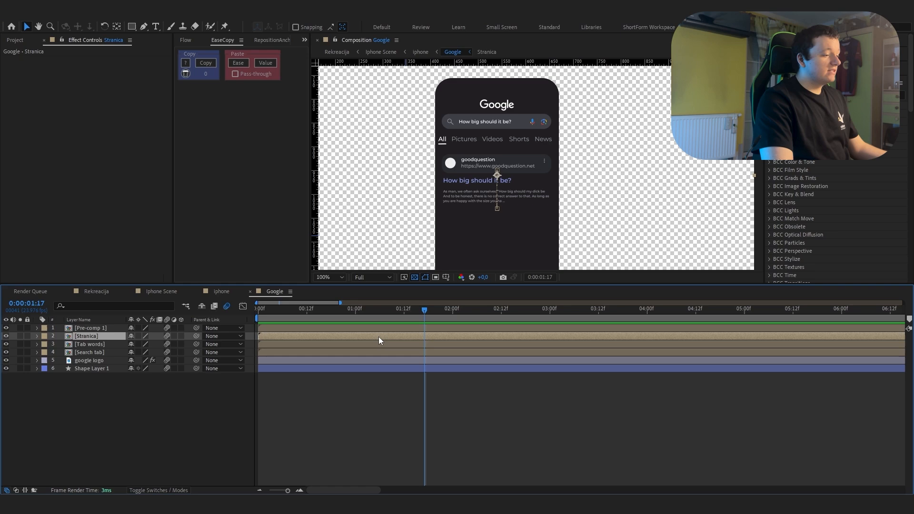
double_click(378, 336)
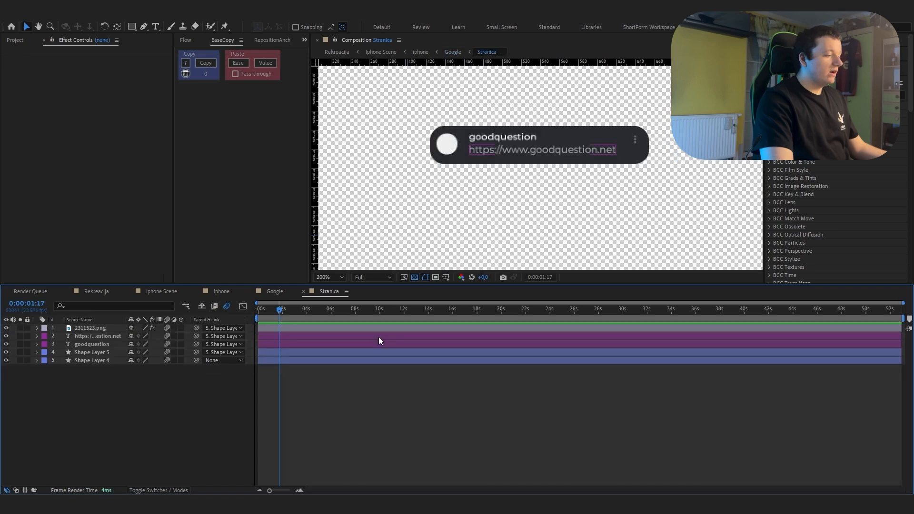
left_click(310, 361)
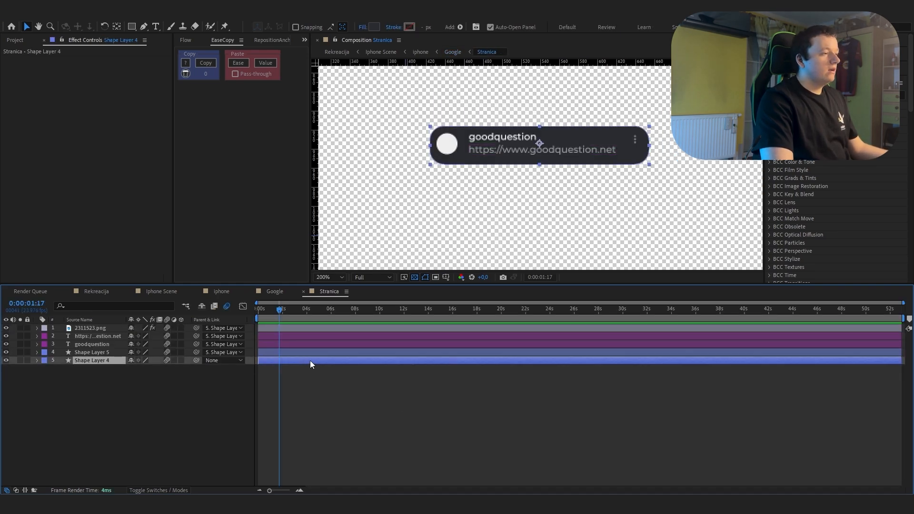
left_click(349, 353)
scroll(398, 186, "up", 1)
key("space")
left_click_drag(385, 170, 445, 215)
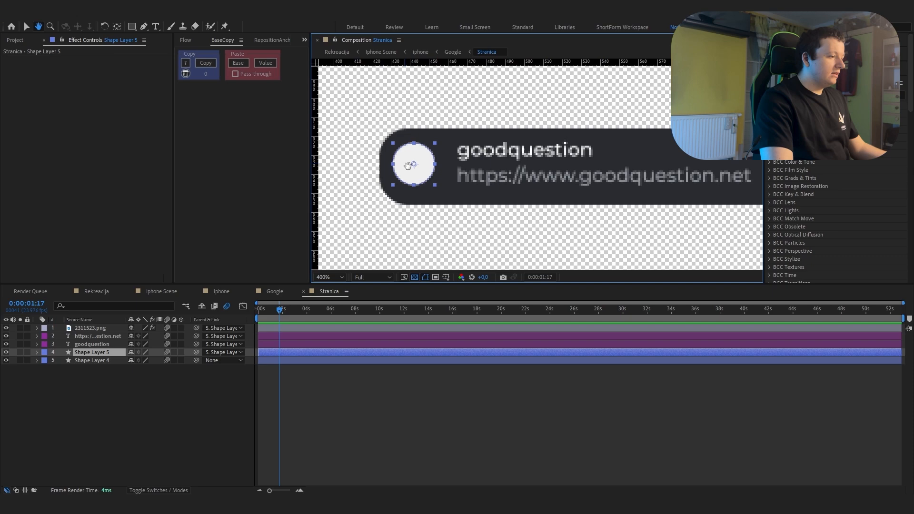
scroll(409, 163, "down", 1)
Step: Examine the three-dot icon layer 2311523.png in the Stranica composition and open Pre-comp 1
left_click(315, 328)
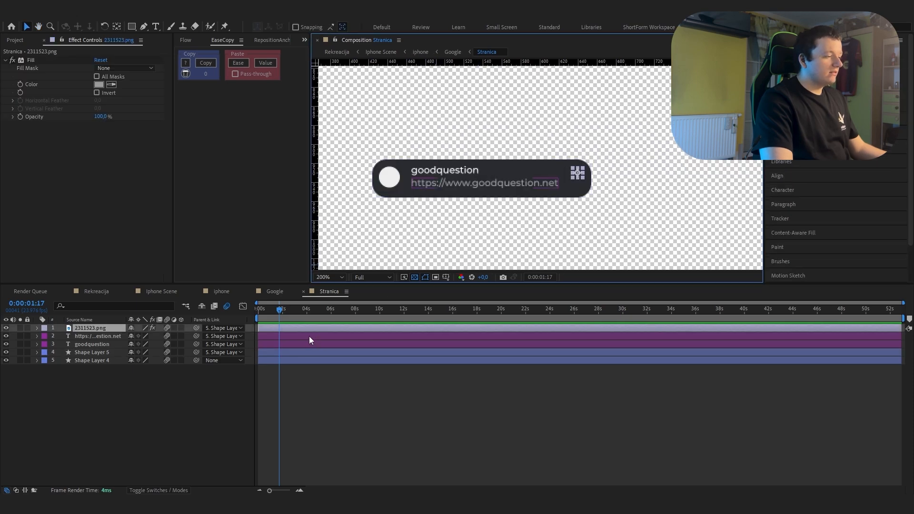
left_click(303, 343)
left_click(333, 328)
scroll(541, 196, "up", 1)
key("space")
left_click_drag(541, 196, 473, 187)
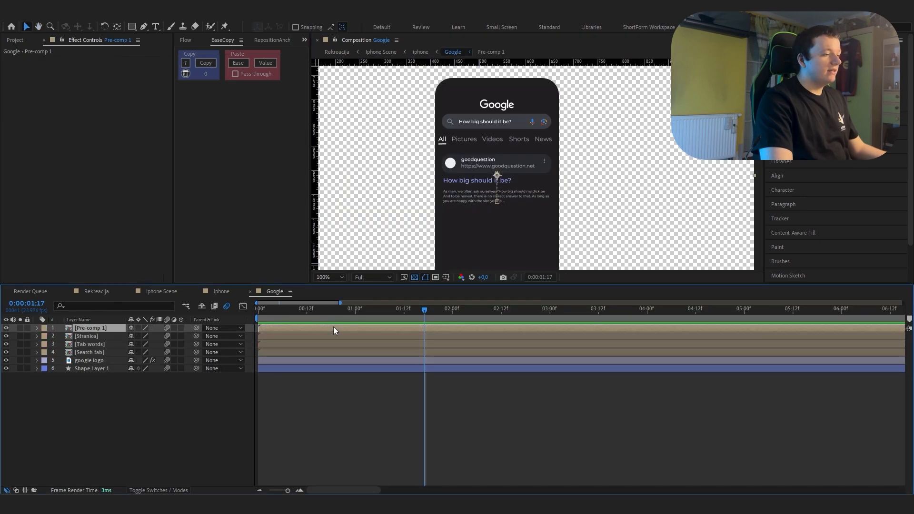
double_click(333, 328)
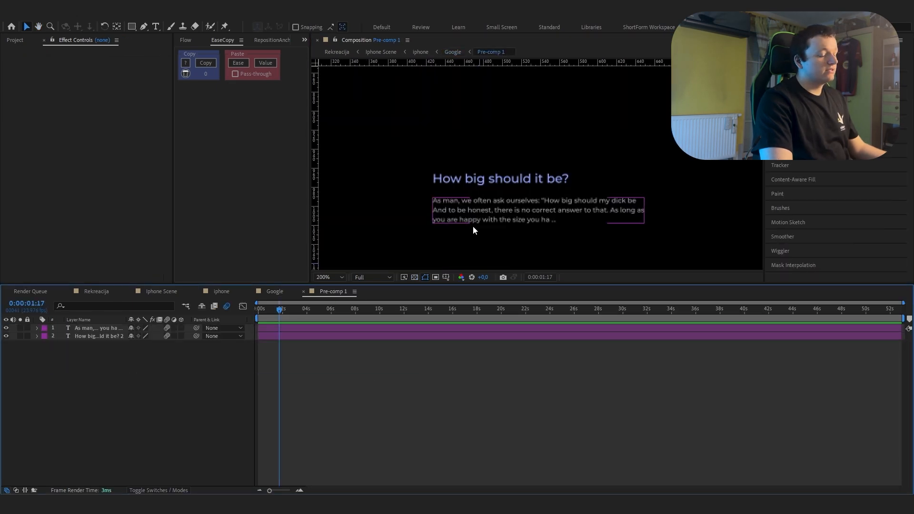
Step: Examine the heading and paragraph text layers in Pre-comp 1, and close it to return to the Google composition
left_click_drag(511, 234, 500, 208)
left_click(482, 147)
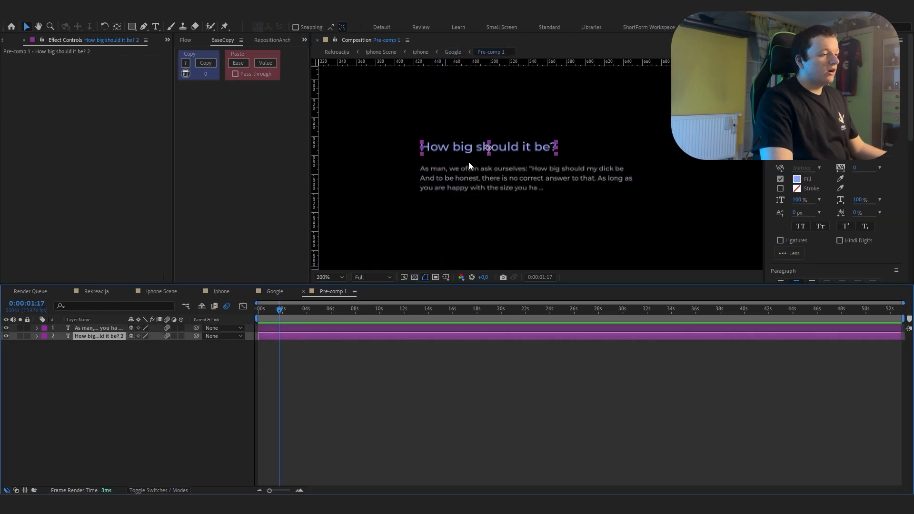
left_click(332, 328)
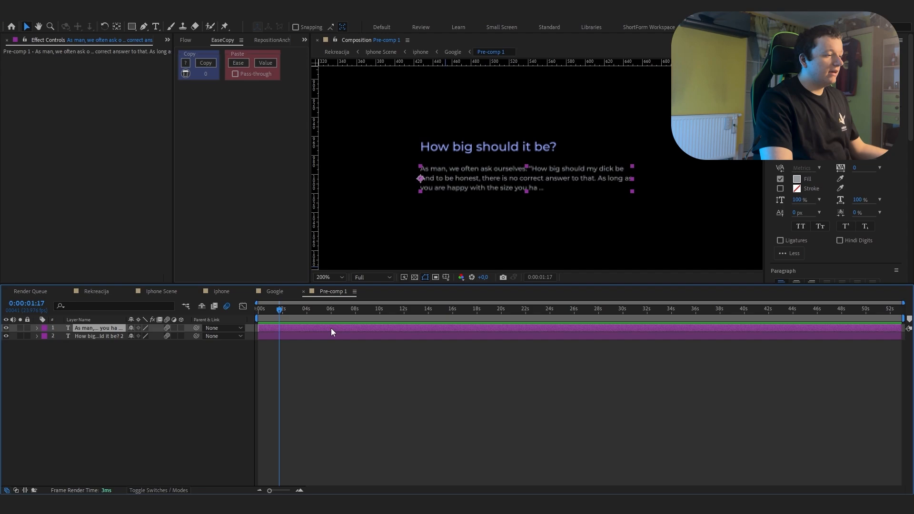
left_click(304, 292)
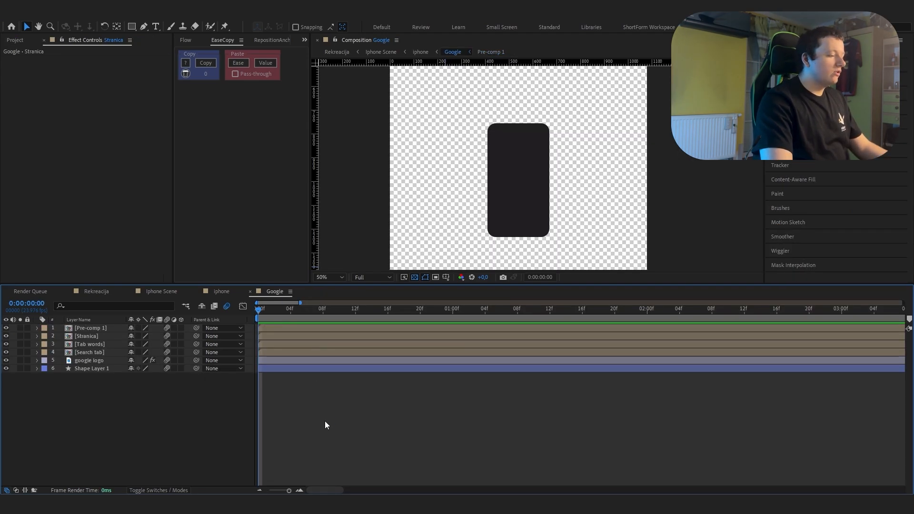
Step: Reveal the keyframes of the Google composition's layers, scrub the animation up to 0:00:00:18 and return to the start
key("u")
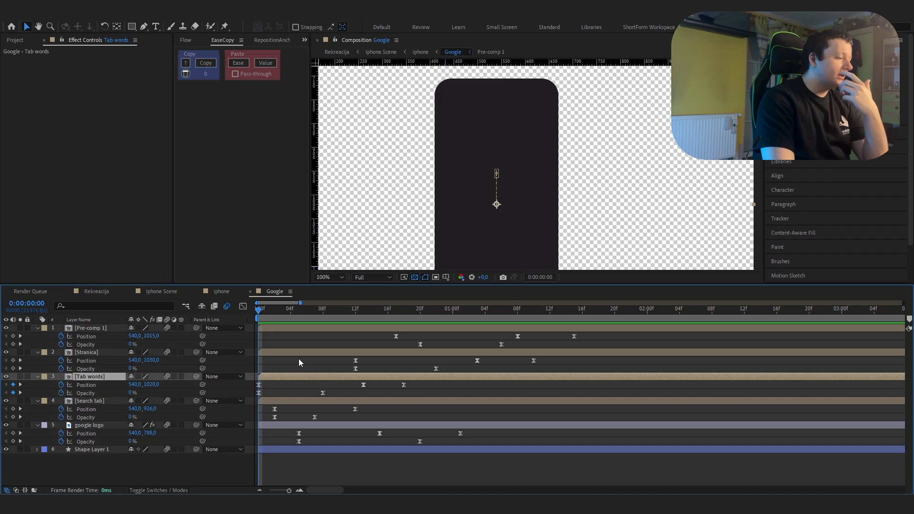
left_click_drag(259, 313, 324, 326)
left_click(272, 316)
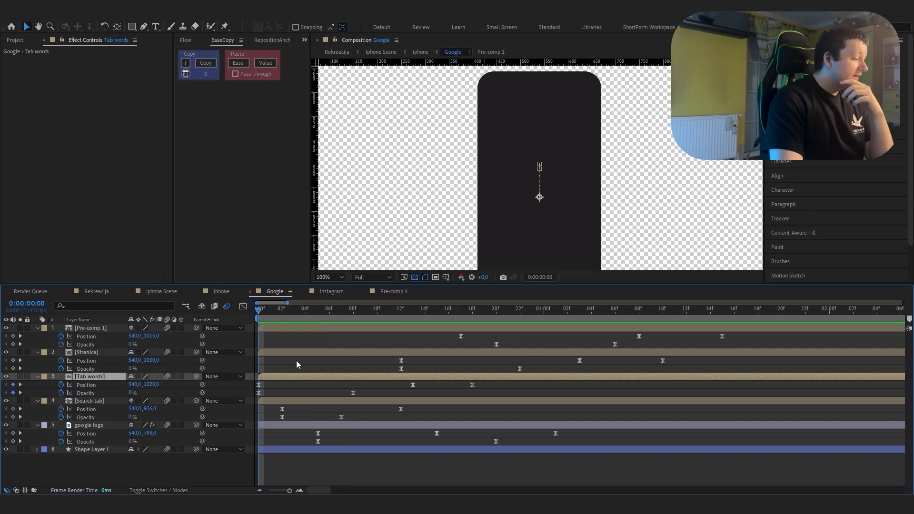
left_click_drag(376, 311, 472, 317)
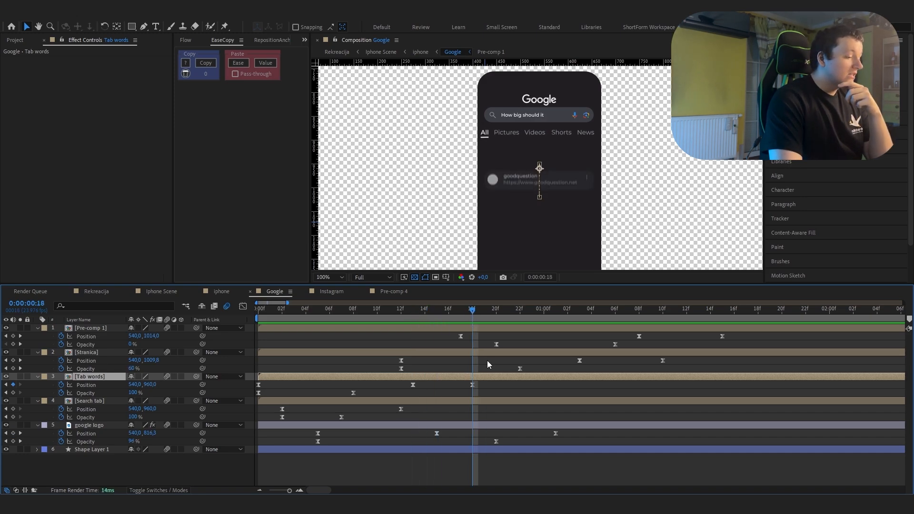
key("Home")
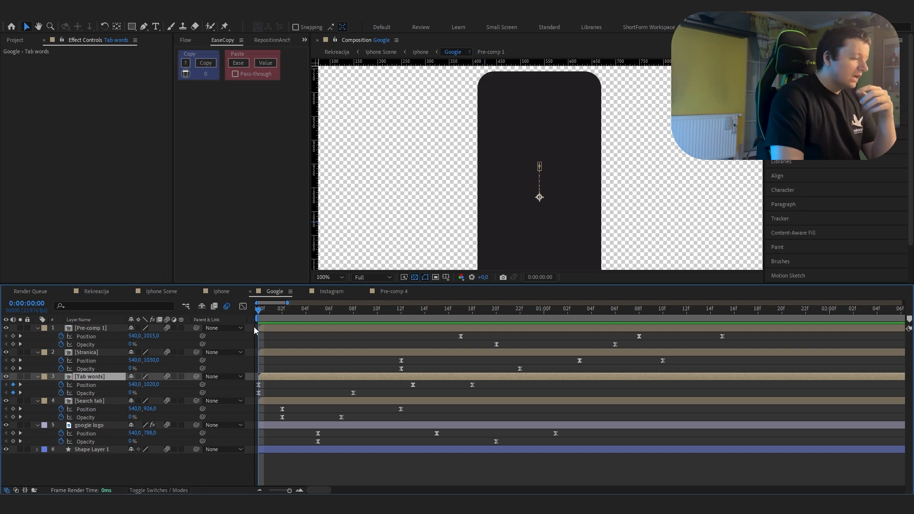
Step: Compare the Tab words layer's position at its keyframes at 0:00:00:13 and 0:00:00:18
left_click_drag(329, 316, 411, 333)
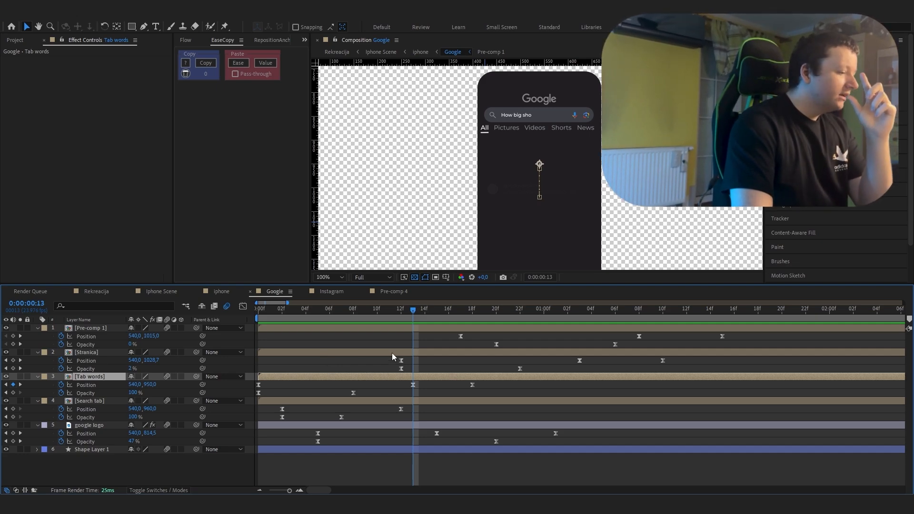
left_click(430, 314)
left_click_drag(429, 313, 472, 314)
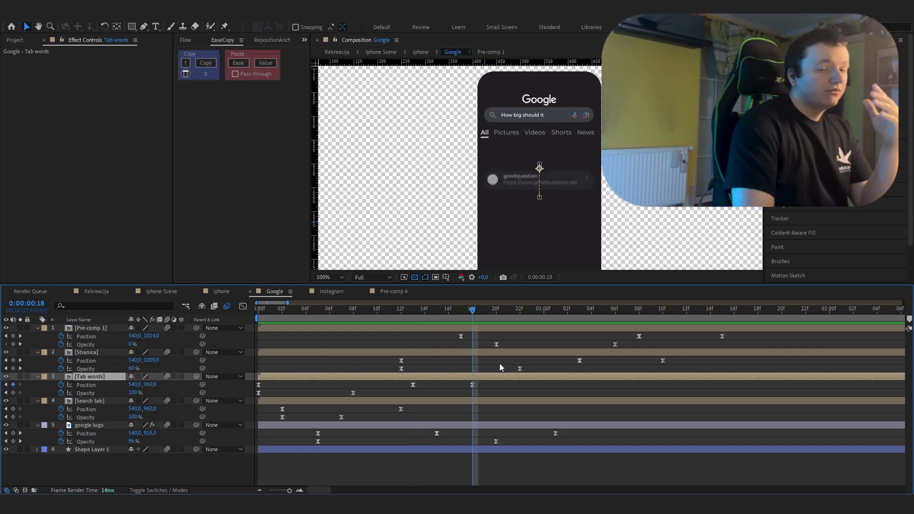
left_click(413, 317)
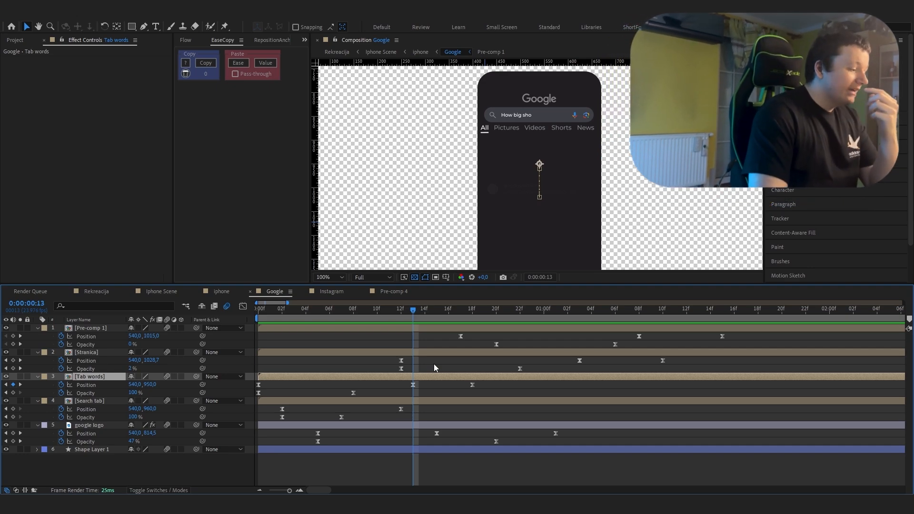
left_click(472, 315)
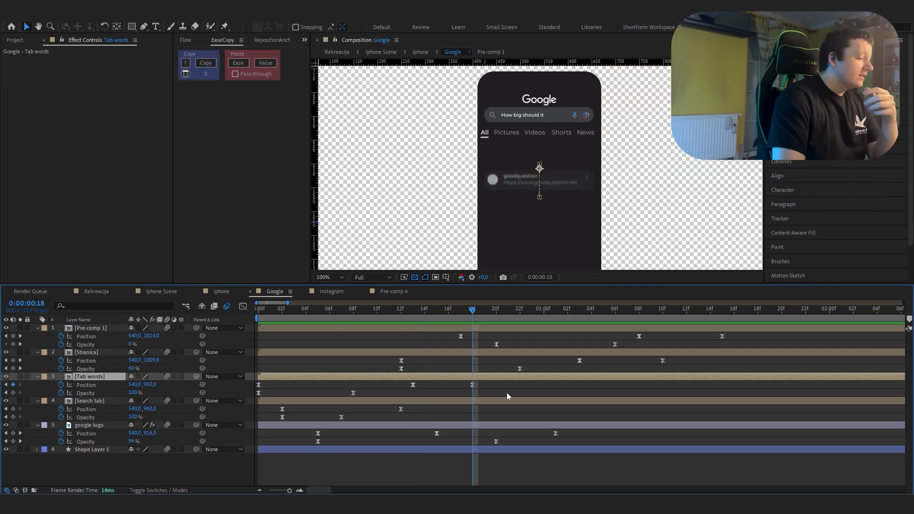
key("j")
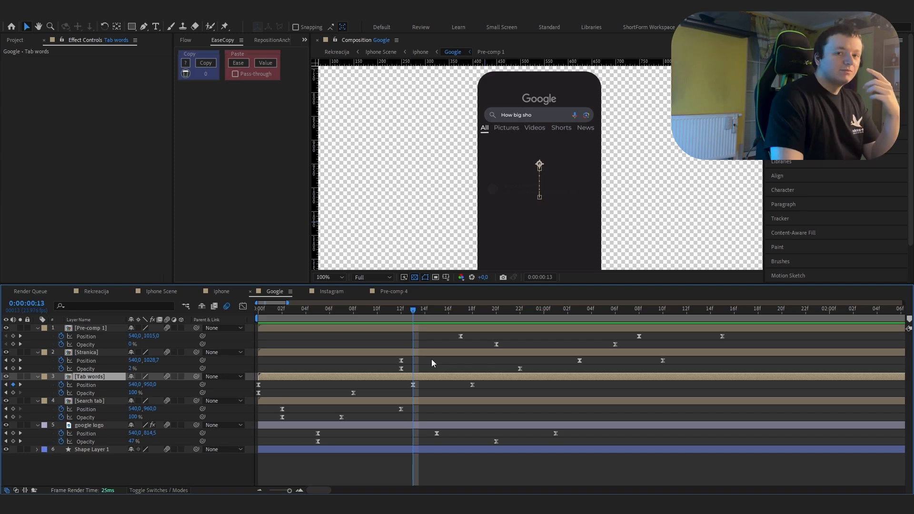
Step: Show the speed graph of the Tab words layer's Position and examine the curve around 0:00:00:13
key("shift+F3")
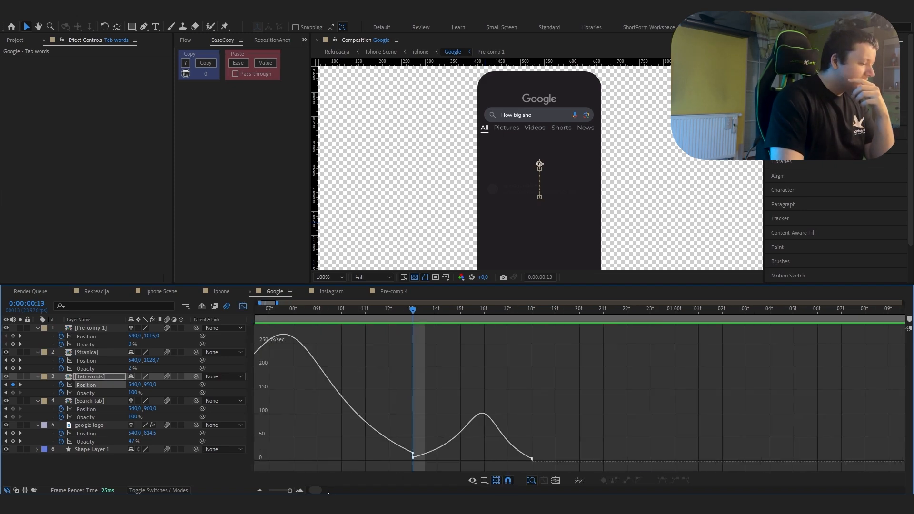
left_click(300, 490)
left_click(299, 491)
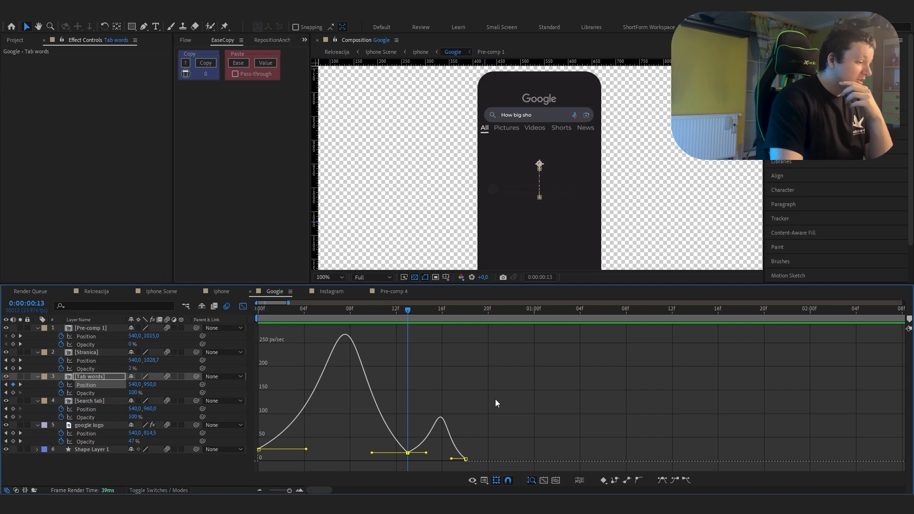
key("equal")
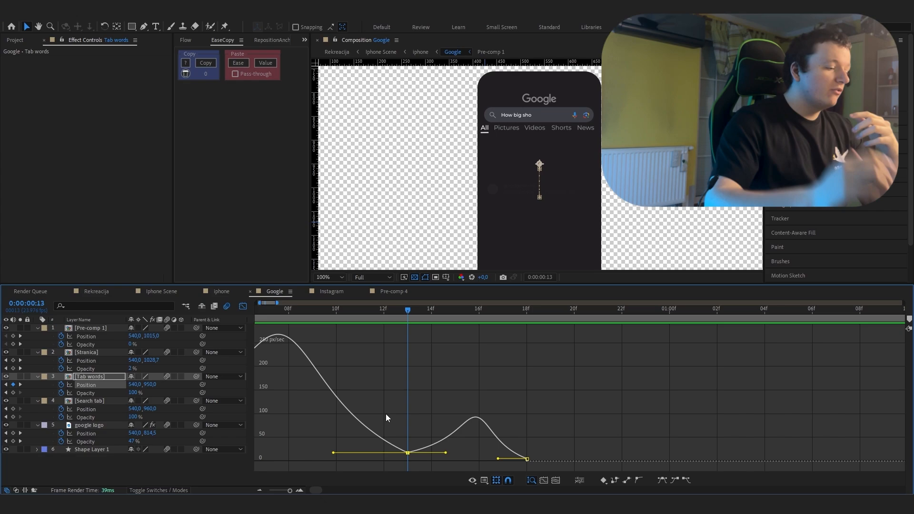
Step: Try different speeds for the Tab words Position keyframe at 0:00:00:13 in the speed graph, and undo the last change
left_click(405, 459)
left_click(408, 453)
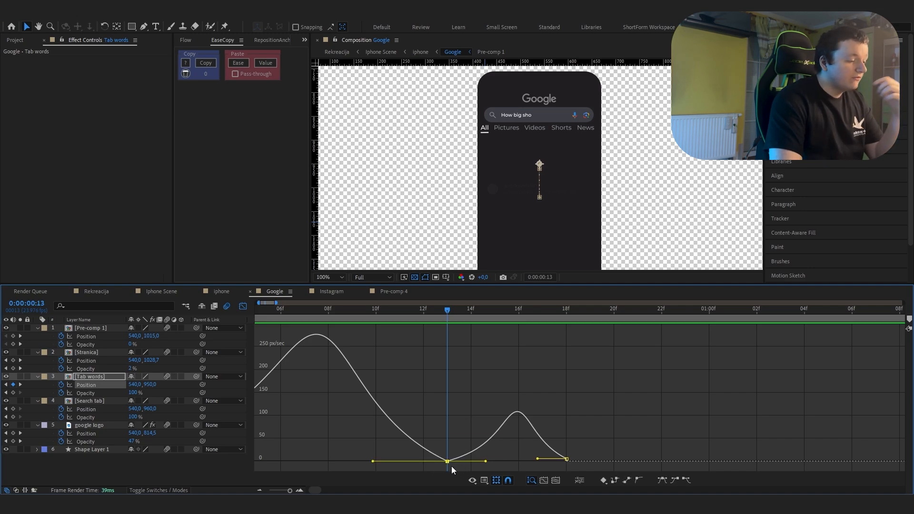
mouse_move(448, 461)
left_click_drag(448, 462, 447, 450)
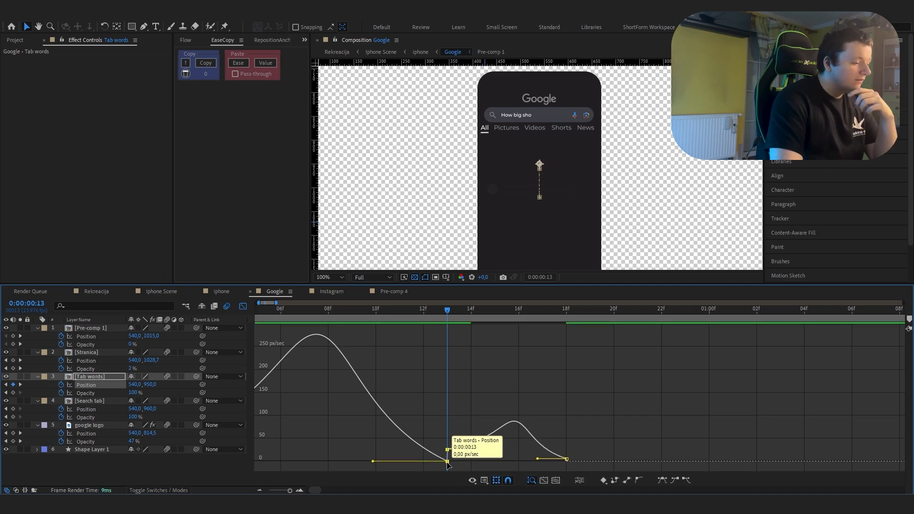
left_click_drag(290, 491, 293, 493)
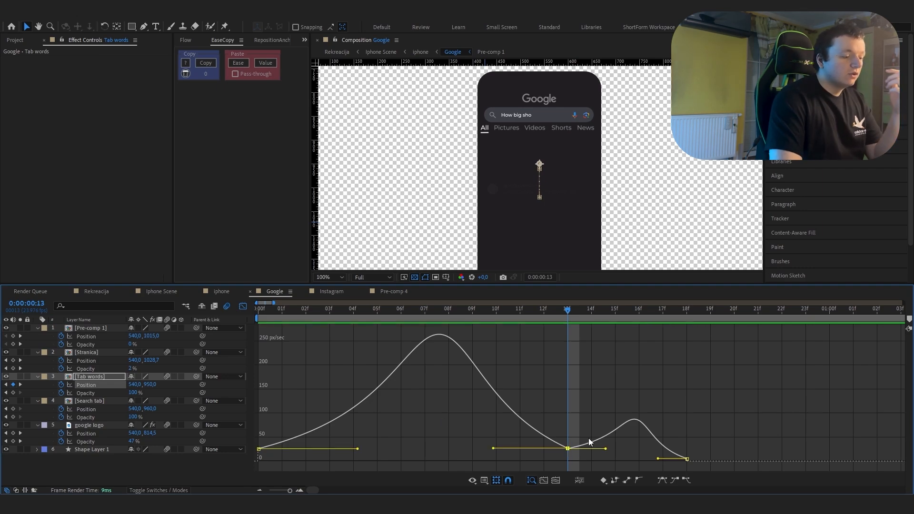
key("ctrl+z")
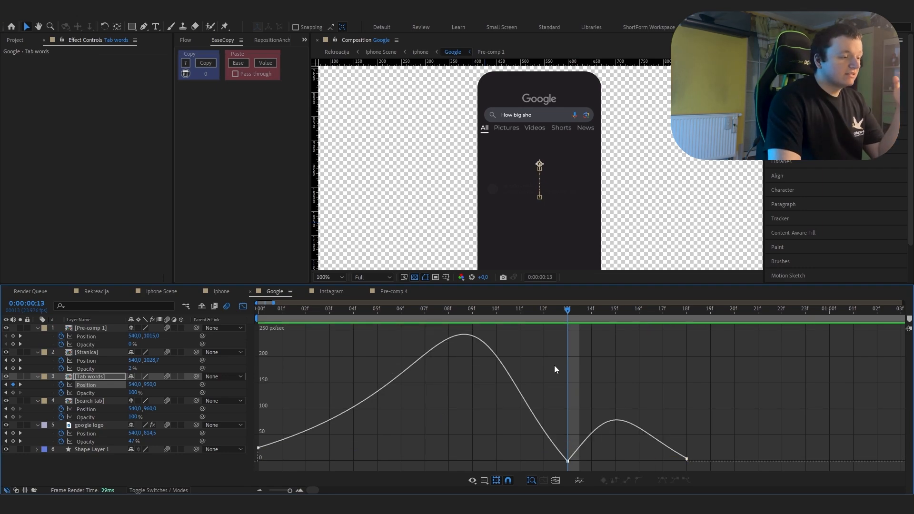
Step: Step three frames back from 0:00:00:13 and forward again to check the Tab words motion
key("Page_Up")
key("Page_Up")
key("Page_Up")
key("Page_Up")
key("Page_Up")
key("Page_Down")
key("Page_Down")
key("Page_Down")
key("Page_Down")
key("Page_Down")
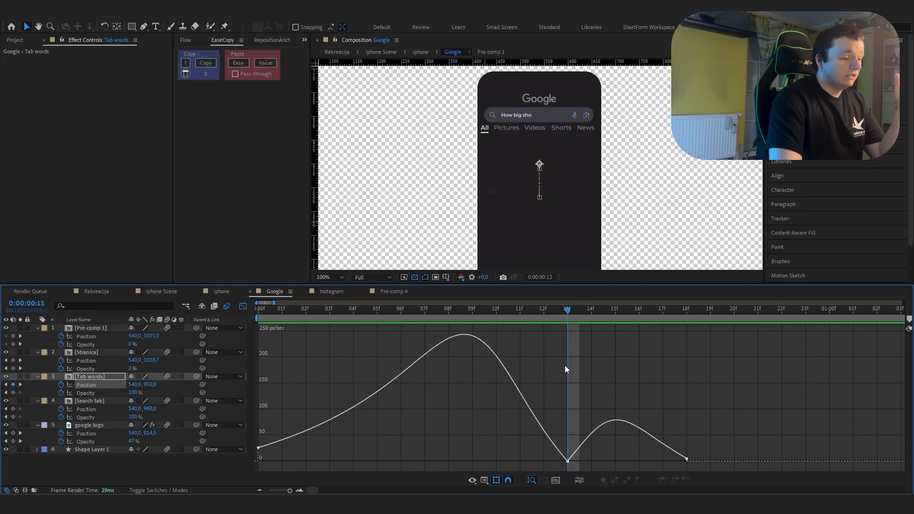
Step: Scrub the Google composition from the start to 0:00:00:08 and inspect the speed graph of the Tab words Opacity keyframes
key("ctrl+a")
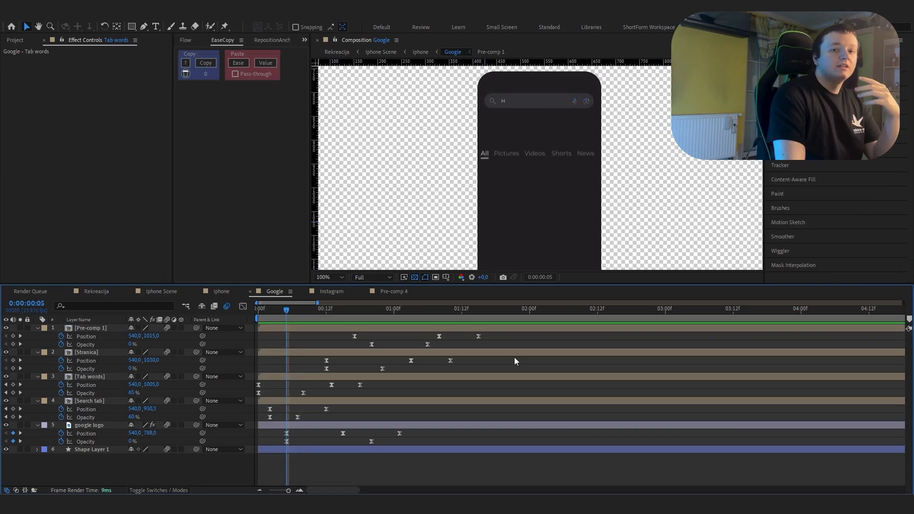
key("=")
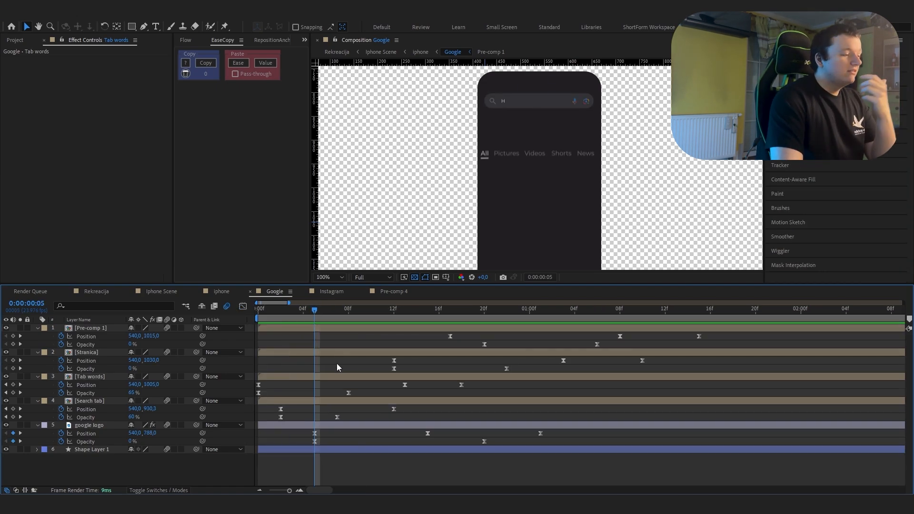
key("Home")
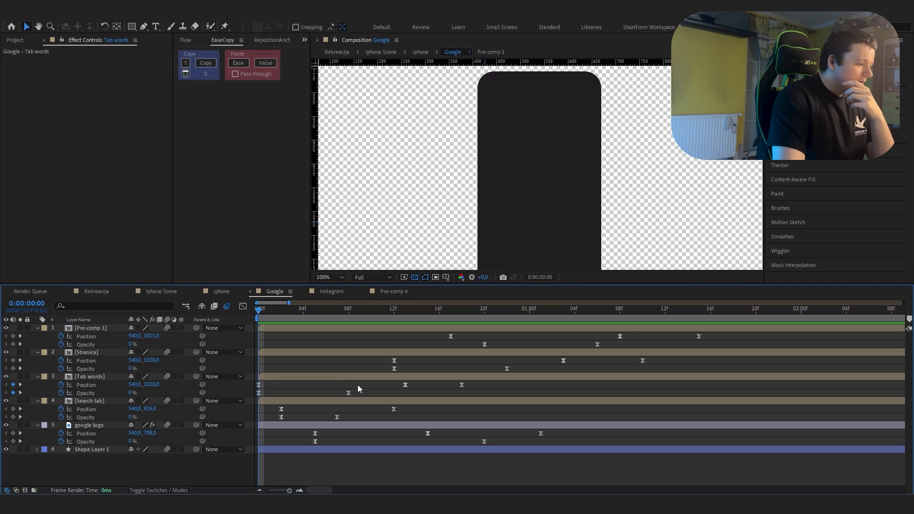
left_click_drag(267, 321, 347, 332)
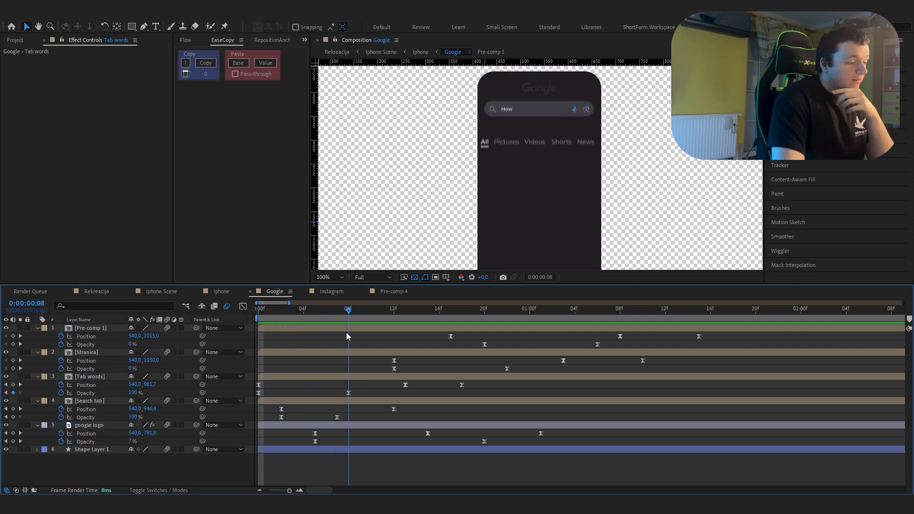
left_click_drag(356, 393, 248, 403)
left_click(243, 306)
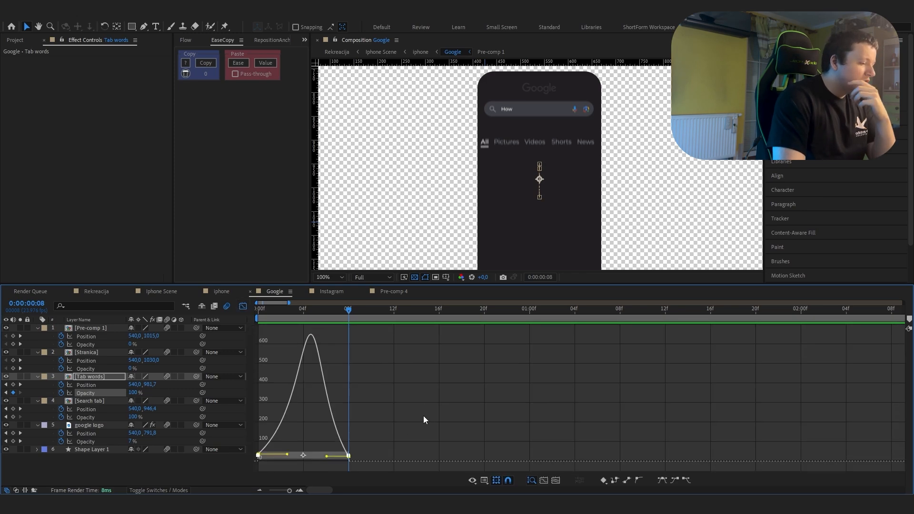
key("shift+F3")
left_click(295, 391)
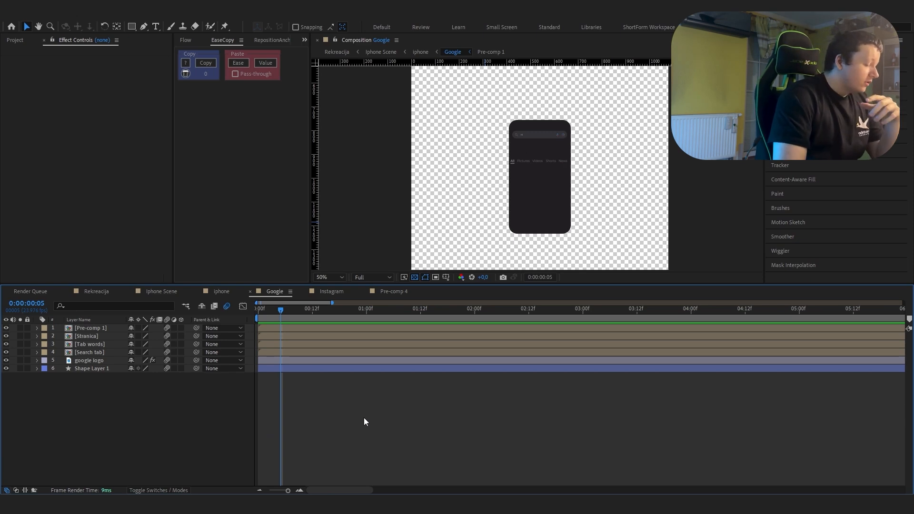
Step: Close the Google composition and reveal the Position and Opacity keyframes of all layers in the Instagram composition
left_click(250, 291)
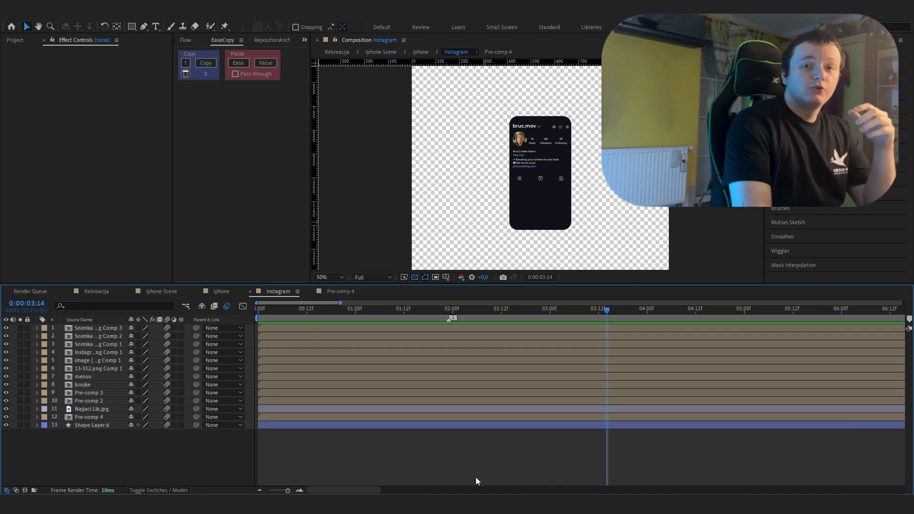
key("ctrl+a")
key("u")
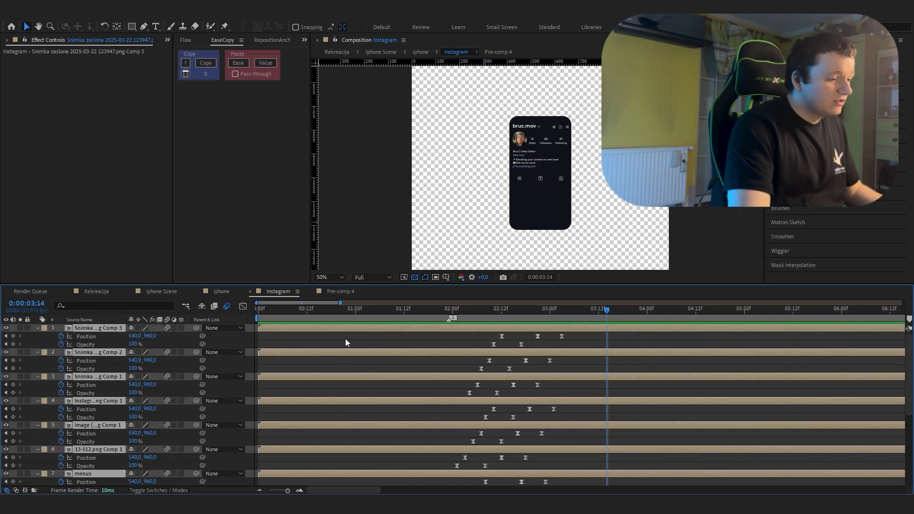
scroll(344, 339, "down", 5)
scroll(345, 340, "down", 1)
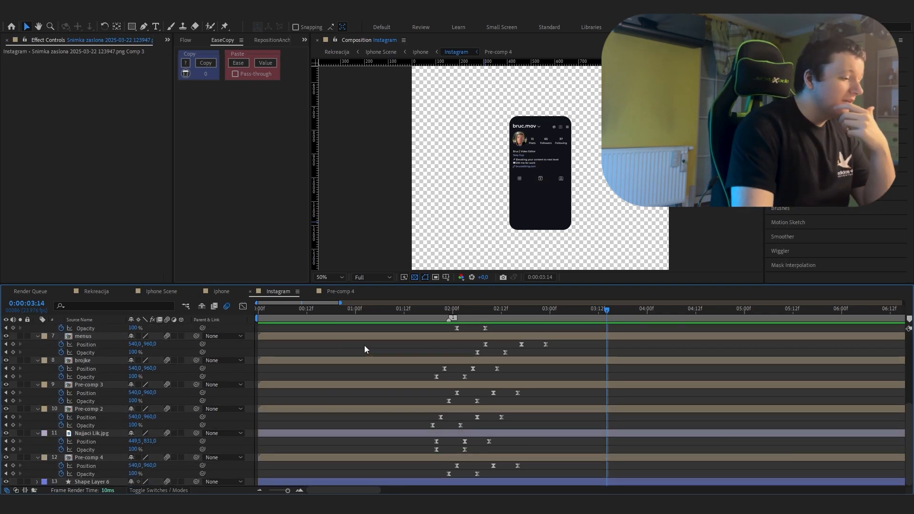
Step: Scrub through the staggered layer animation in the Instagram composition from about 0:00:02:01 past 0:00:02:11
left_click(420, 309)
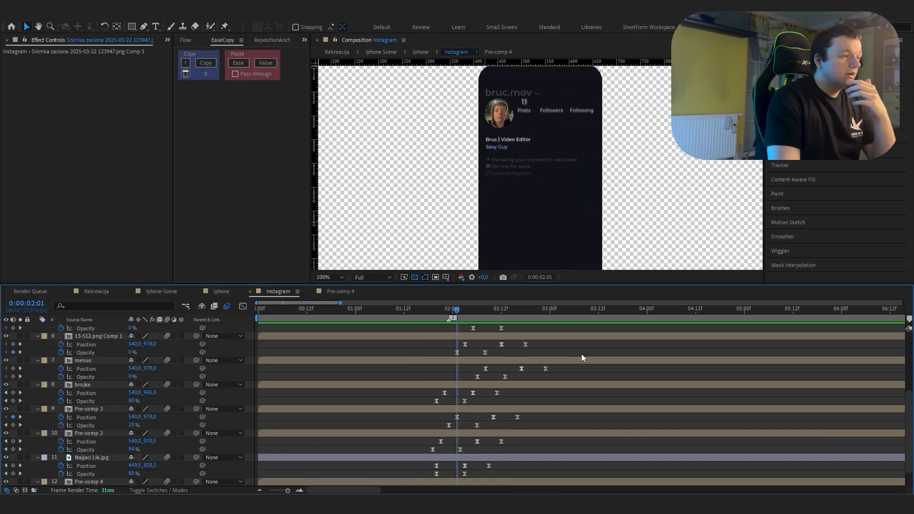
left_click_drag(456, 318, 496, 319)
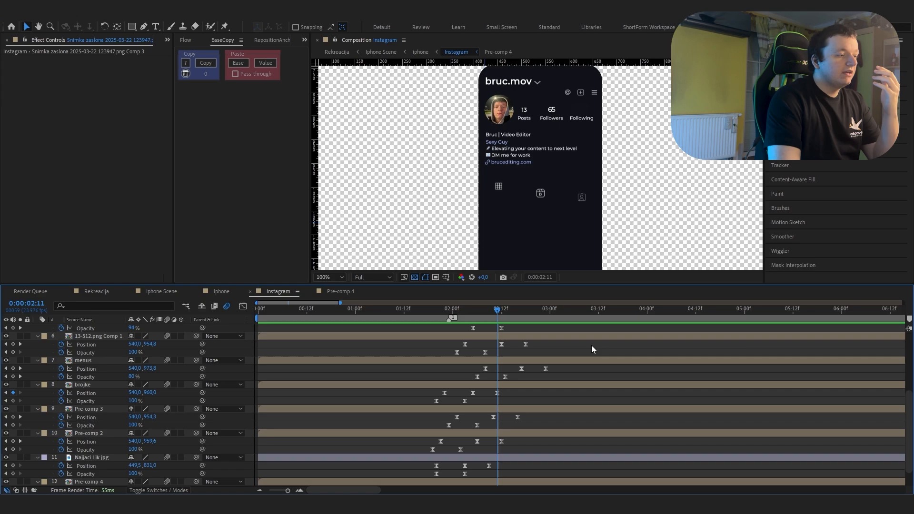
left_click_drag(453, 318, 542, 334)
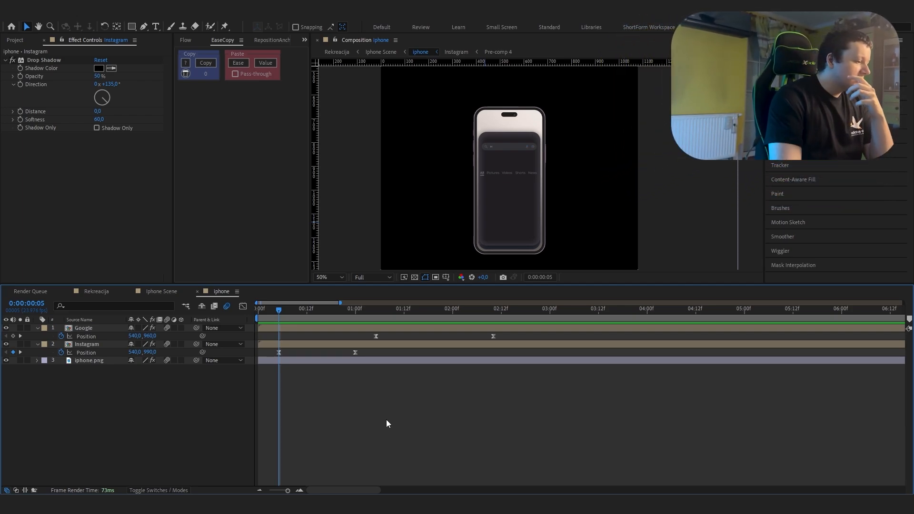
Step: Scrub between the Instagram layer's Position keyframes at 0:00:00:05 and 0:00:01:00 in the iphone composition to review its movement
left_click_drag(279, 323, 358, 326)
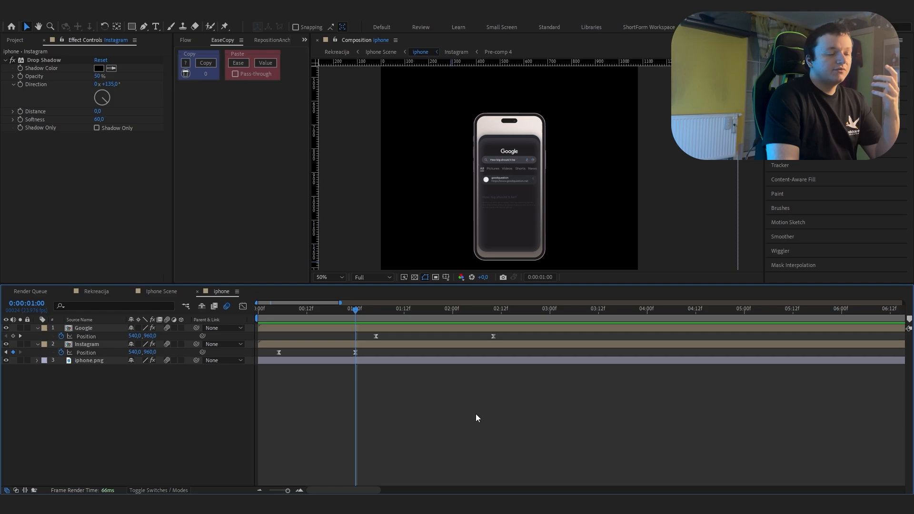
key("j")
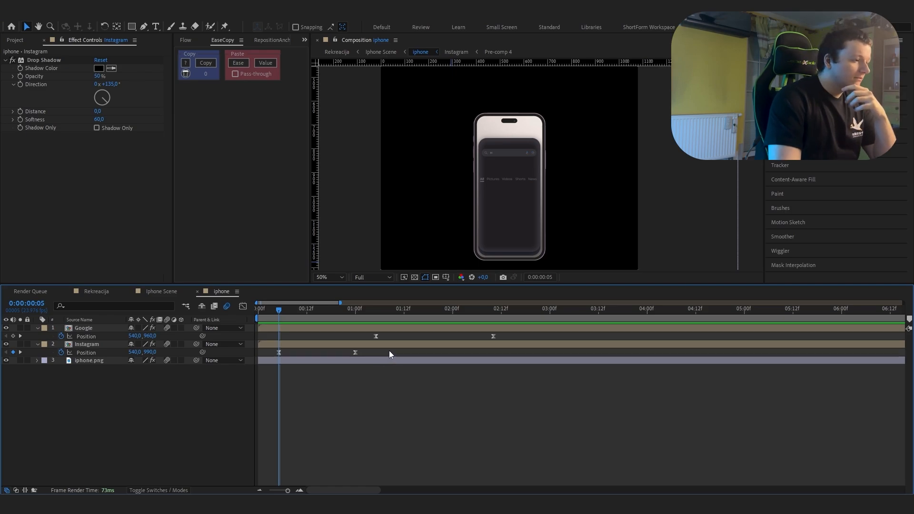
left_click_drag(442, 223, 447, 166)
left_click_drag(281, 318, 355, 318)
key("space")
Step: Go to 0:00:01:05 in the iphone composition and inspect the speed graph of the Google layer's Position keyframes
left_click_drag(475, 138, 478, 217)
scroll(478, 190, "up", 1)
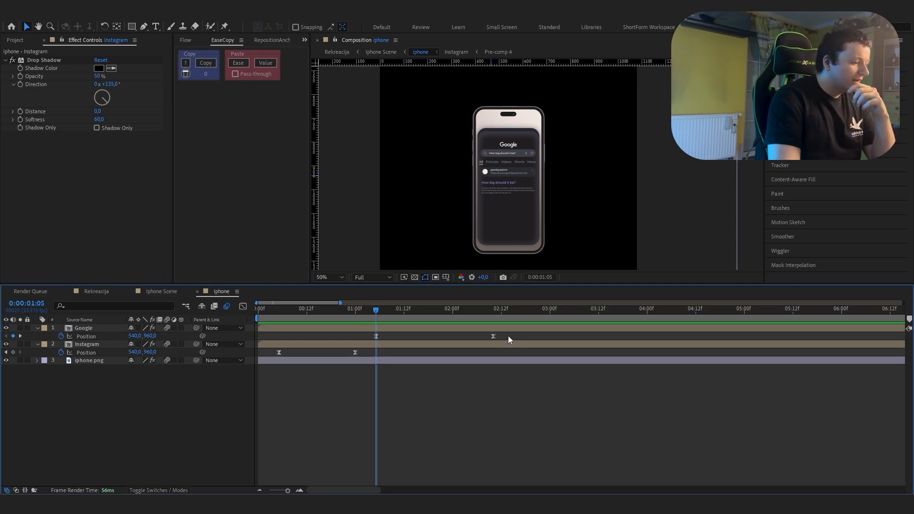
left_click_drag(509, 340, 356, 343)
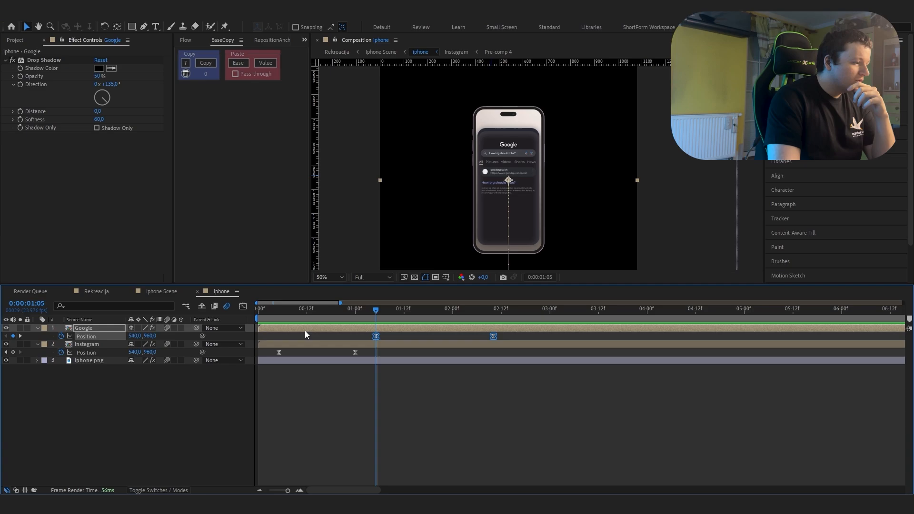
left_click(242, 306)
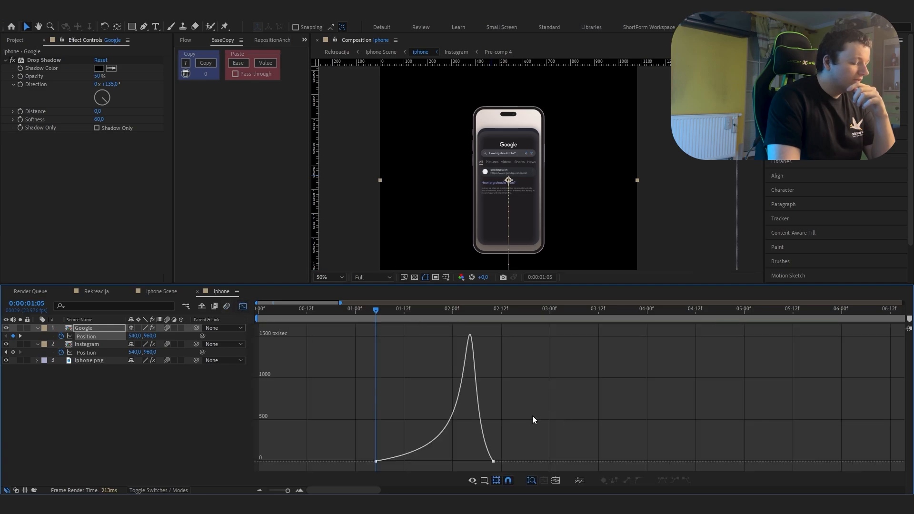
left_click(242, 307)
Step: Inspect the speed graph of the Instagram layer's Position keyframes in the iphone composition
left_click_drag(368, 350, 261, 355)
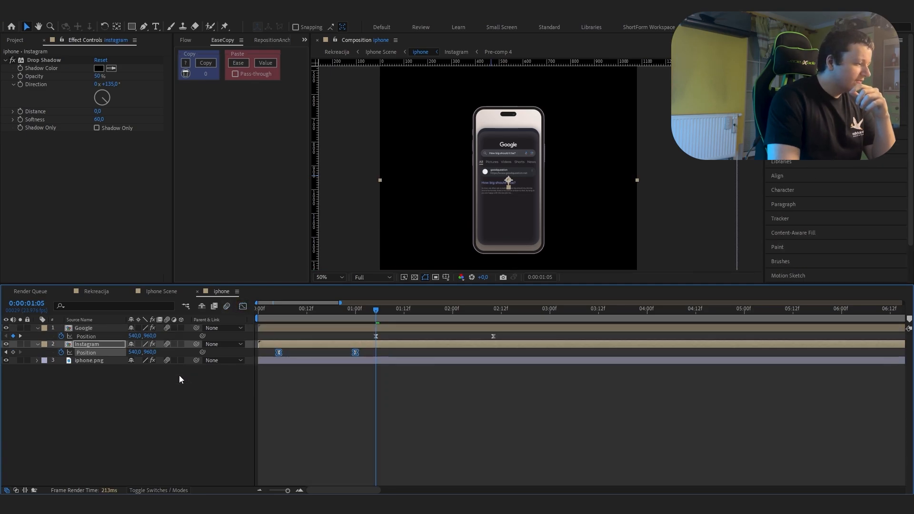
left_click(242, 307)
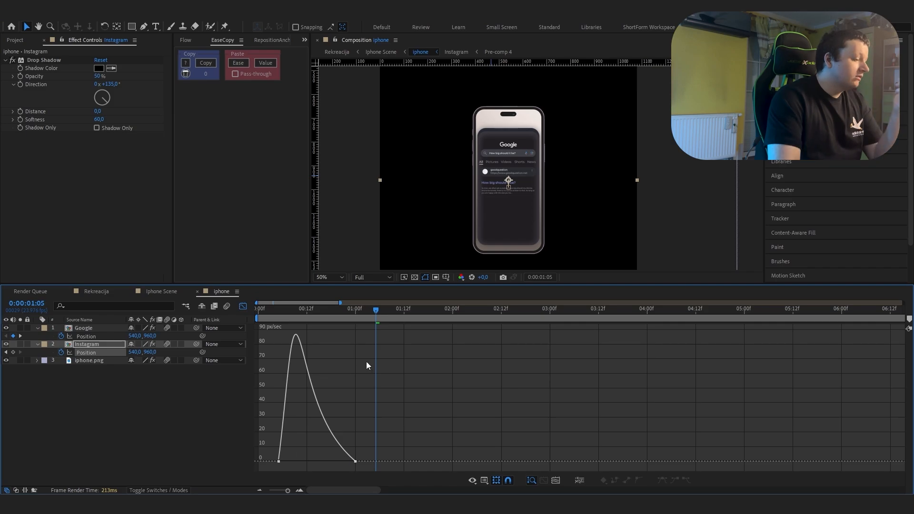
left_click(243, 308)
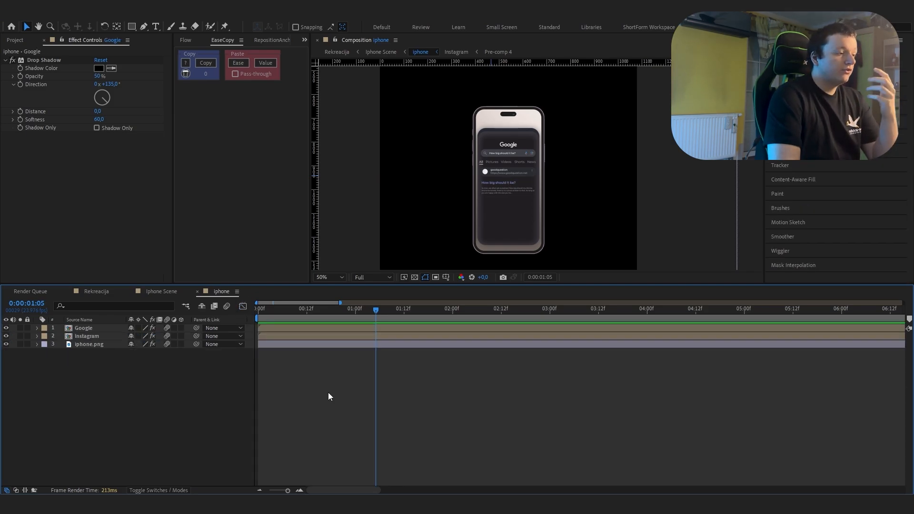
Step: Close the iphone composition and select the iphone layer and each parented Null 1 layer in Iphone Scene in turn
key("ctrl+w")
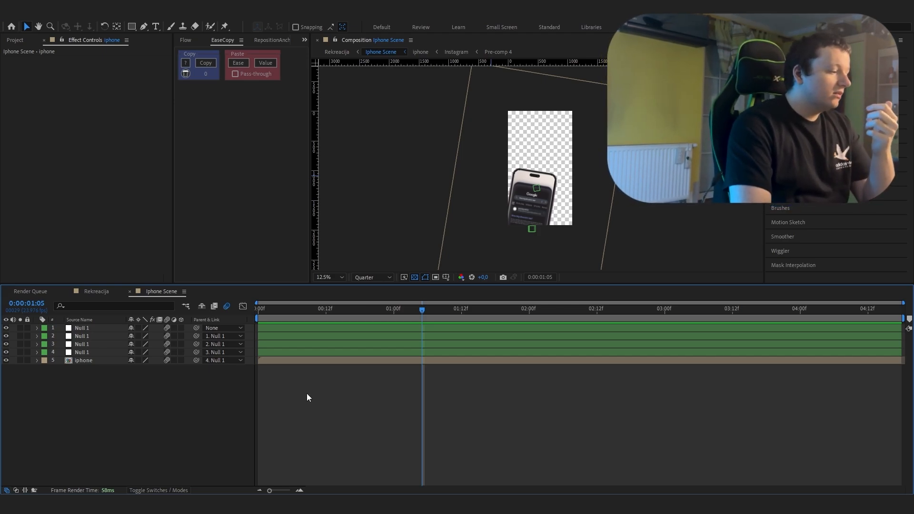
left_click(308, 360)
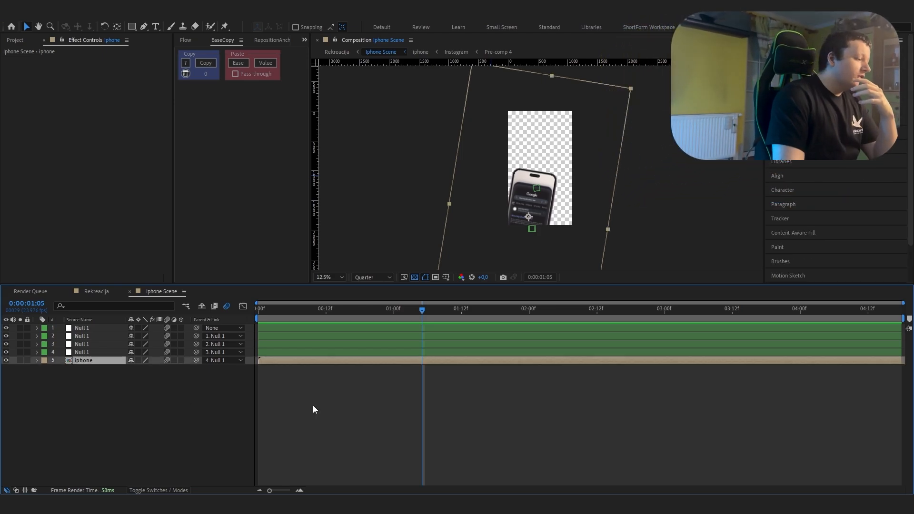
left_click(95, 354)
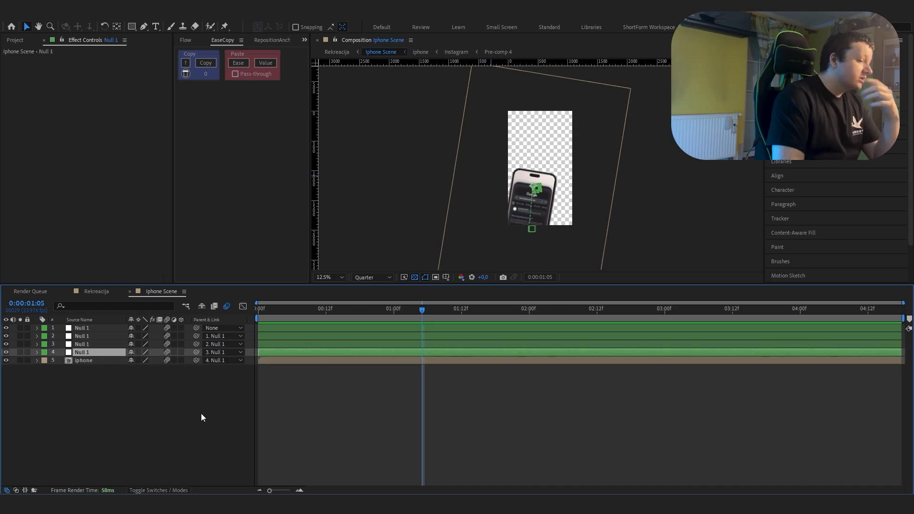
left_click(98, 346)
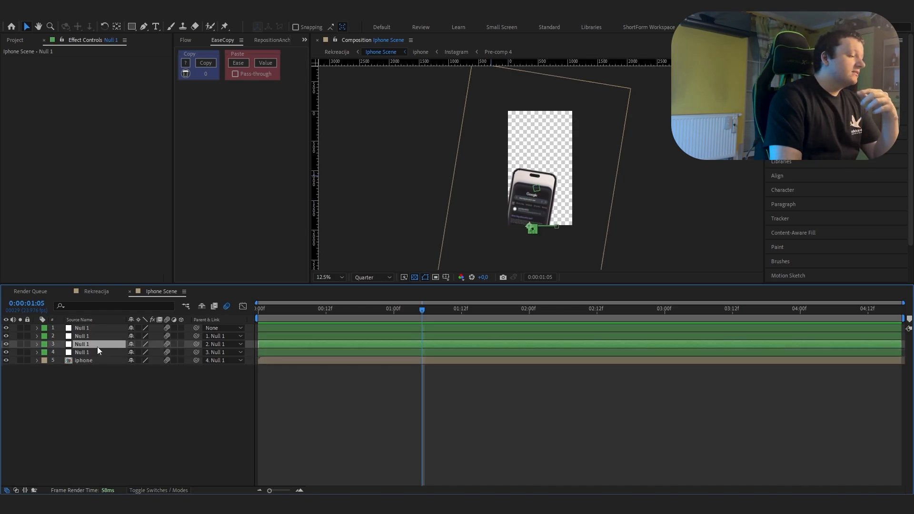
left_click(98, 336)
left_click(99, 329)
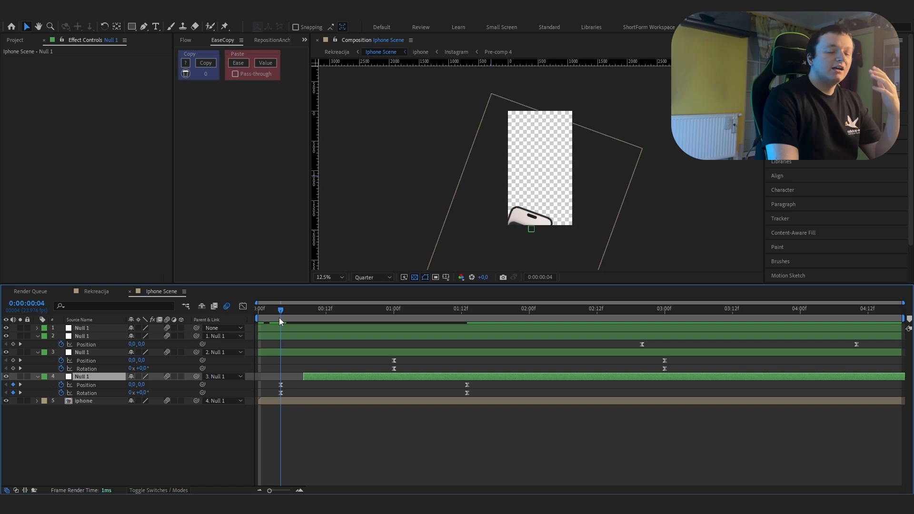
Step: Scrub between 0:00:00:04 and 0:00:00:08 and select the layer 4 null's first Position and Rotation keyframes to compare their timing
left_click_drag(278, 318, 301, 320)
left_click_drag(271, 380, 300, 396)
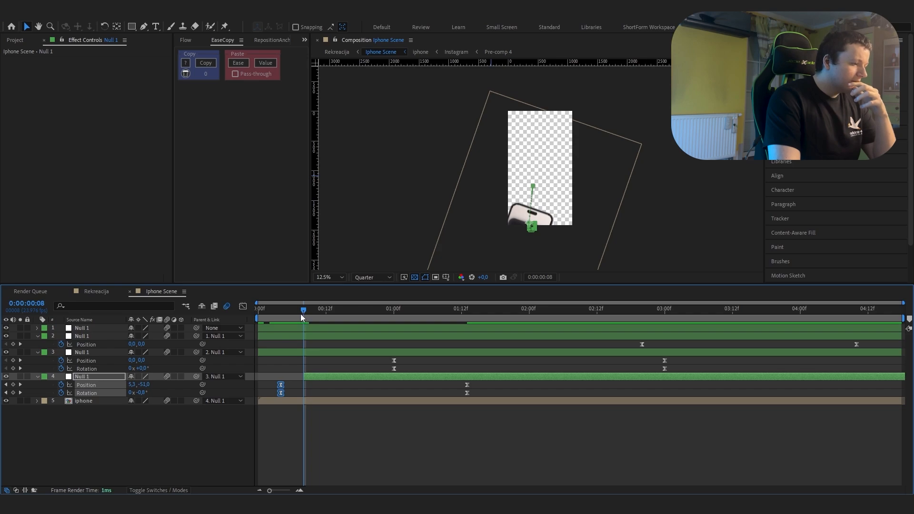
mouse_move(300, 313)
left_mouse_down()
mouse_move(282, 322)
mouse_move(303, 325)
left_mouse_up()
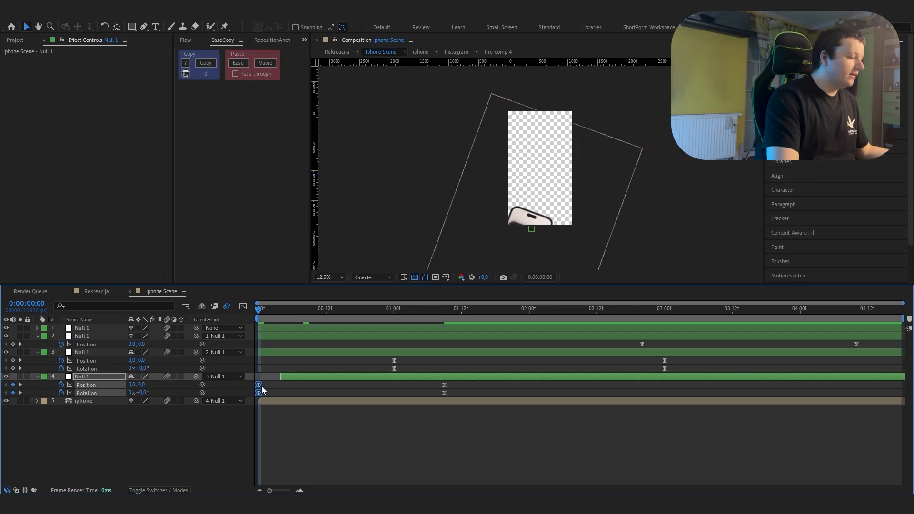
Step: Move the layer 4 null's first Position and Rotation keyframes to 0:00:00:00 and preview the phone's entrance
left_click_drag(262, 389, 279, 379)
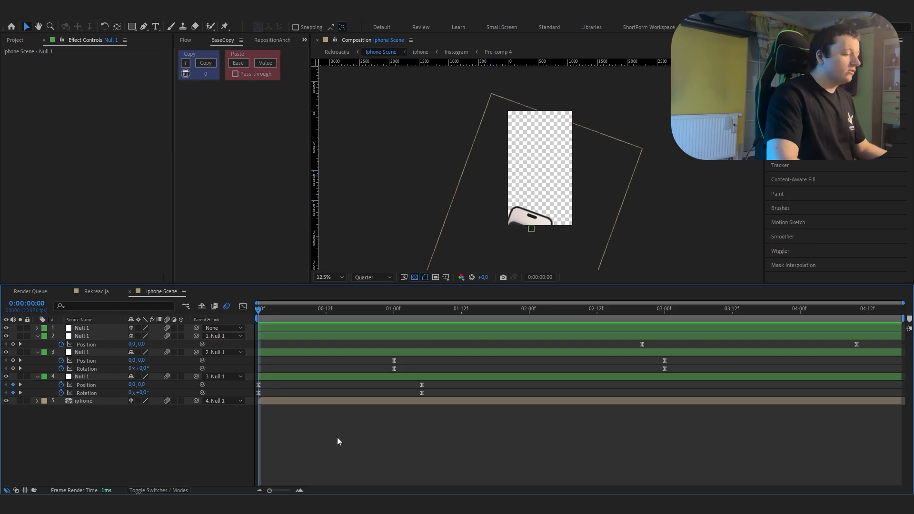
key("space")
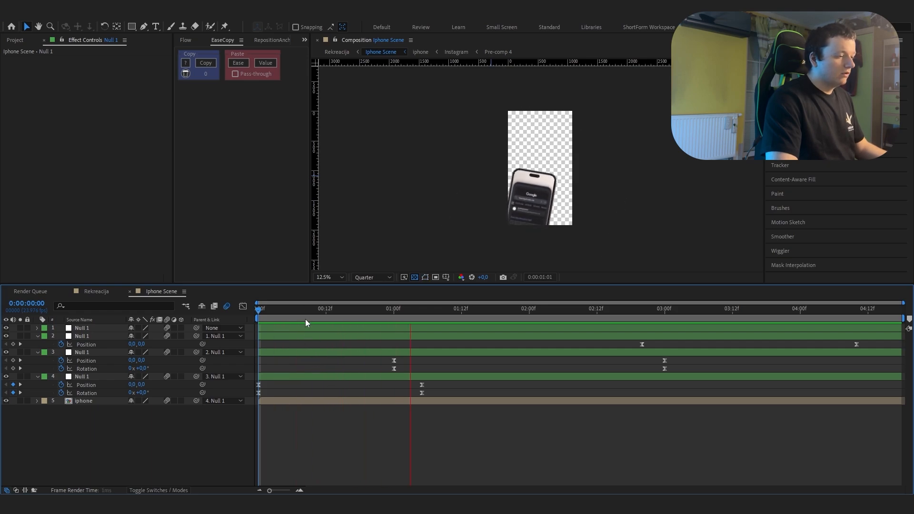
key("space")
Step: Undo the last timing changes on the layer 4 null and preview the Iphone Scene from its start
key("ctrl+z")
key("ctrl+z")
key("ctrl+z")
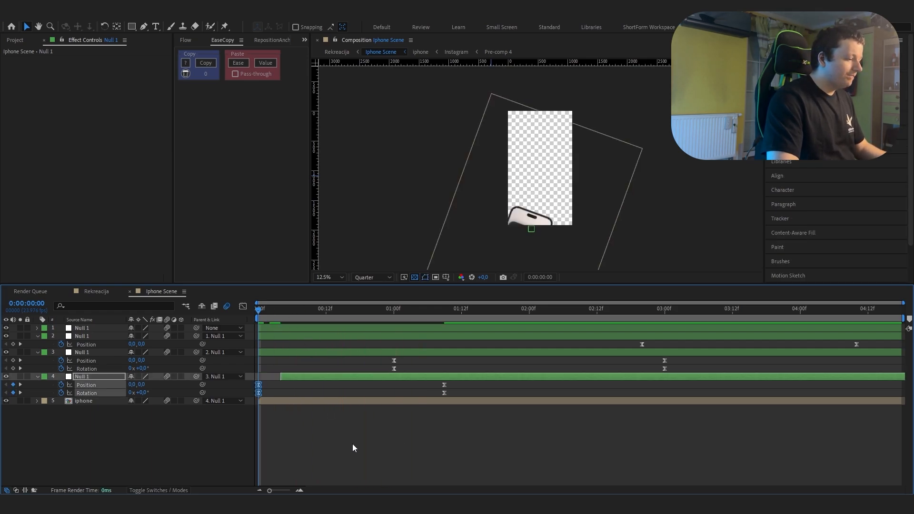
left_click(352, 443)
key("space")
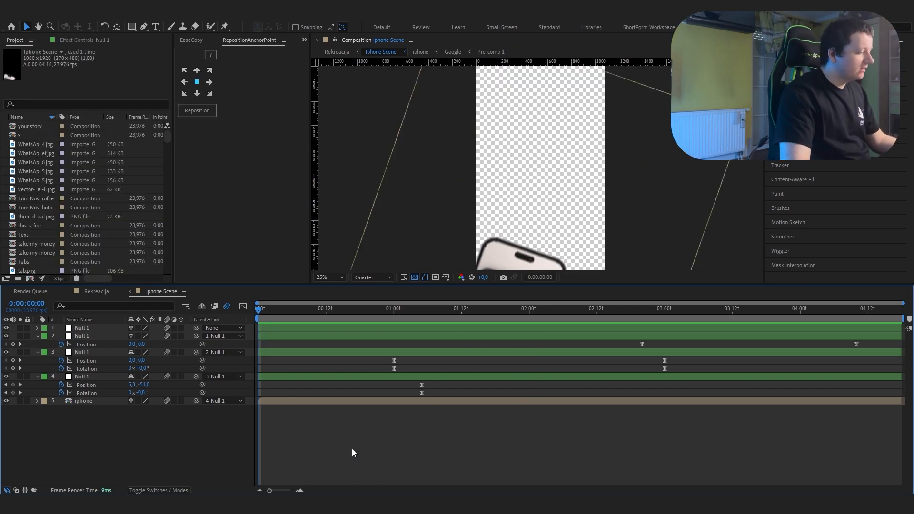
Step: Scrub the Iphone Scene from the start through 0:00:01:00 and 0:00:03:00 to the last Position keyframe of the layer 2 null
left_click_drag(259, 319, 369, 407)
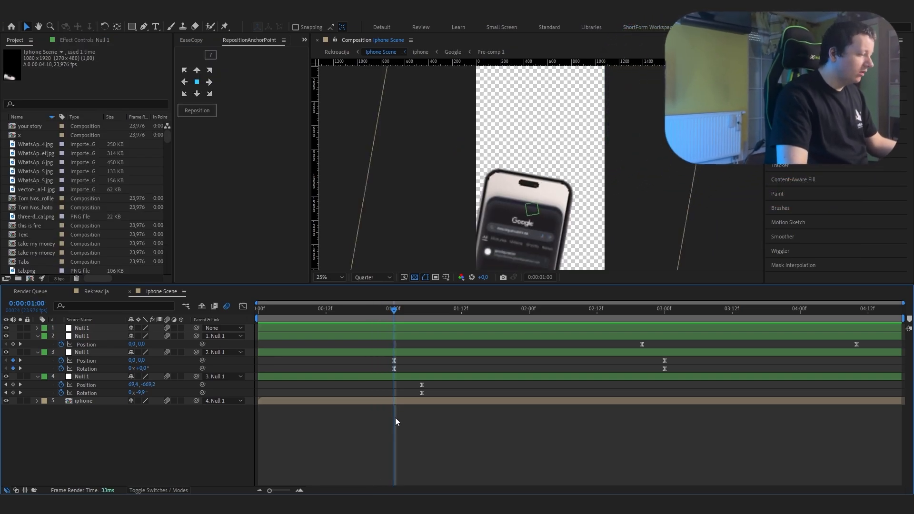
left_click_drag(394, 311, 410, 354)
left_click_drag(404, 310, 663, 412)
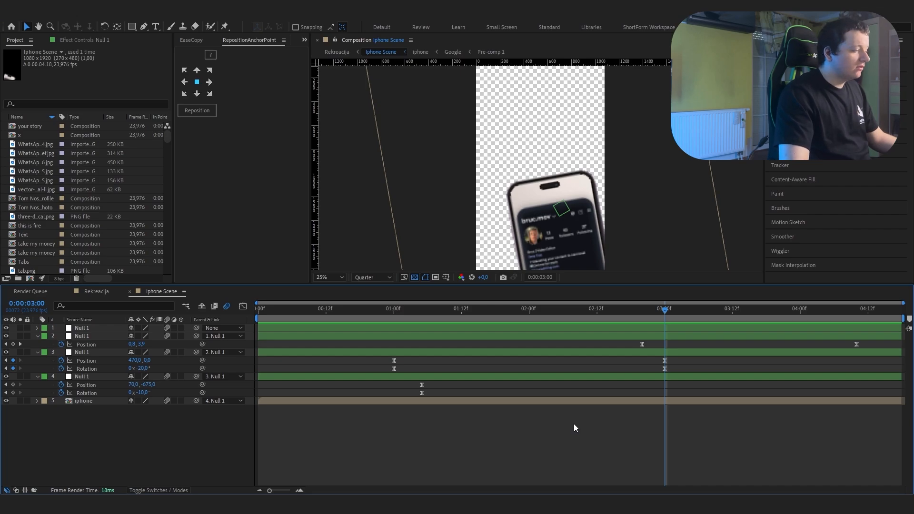
left_click_drag(665, 395, 857, 408)
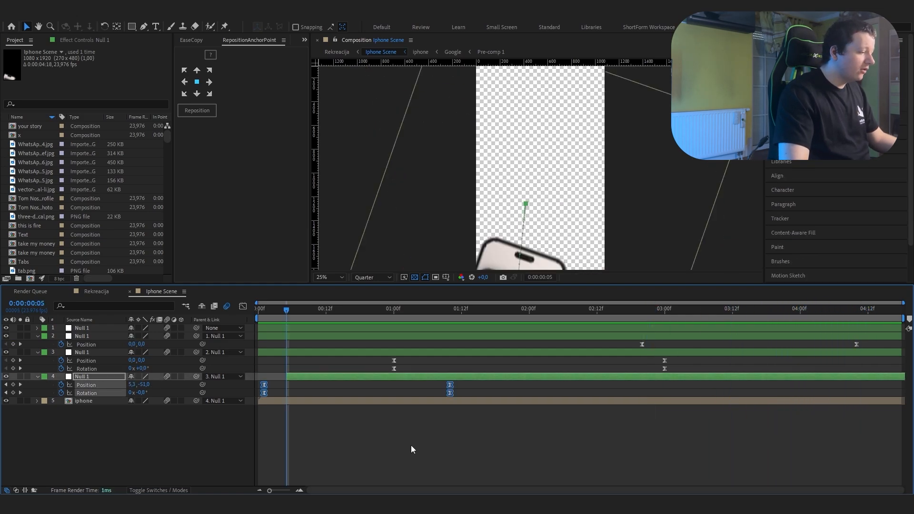
Step: Inspect the speed graphs of the layer 4 null's Position and Rotation keyframes and the layer 2 null's Position keyframes
left_click(243, 307)
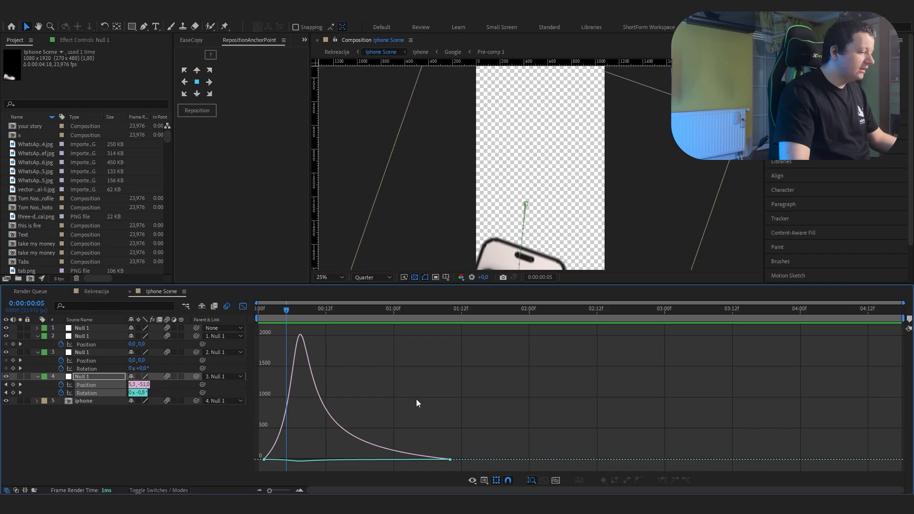
left_click_drag(478, 447, 429, 464)
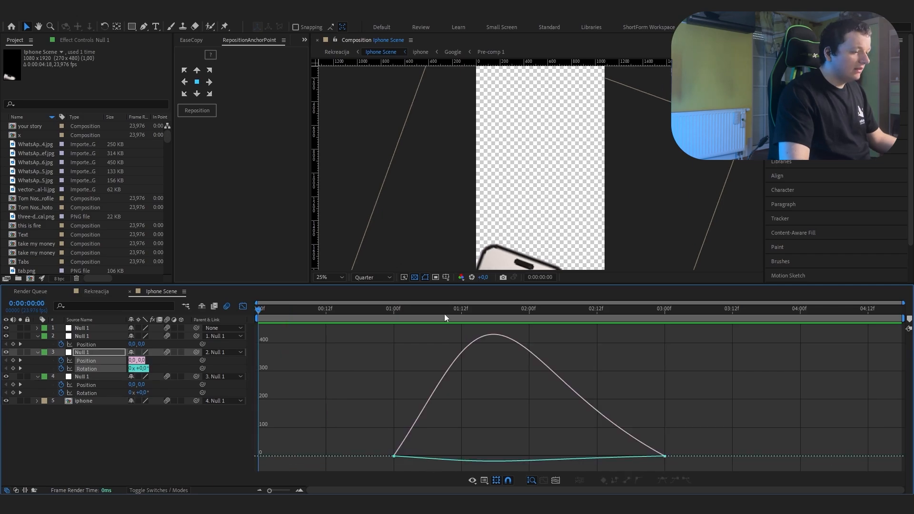
left_click_drag(444, 312, 523, 345)
left_click(243, 307)
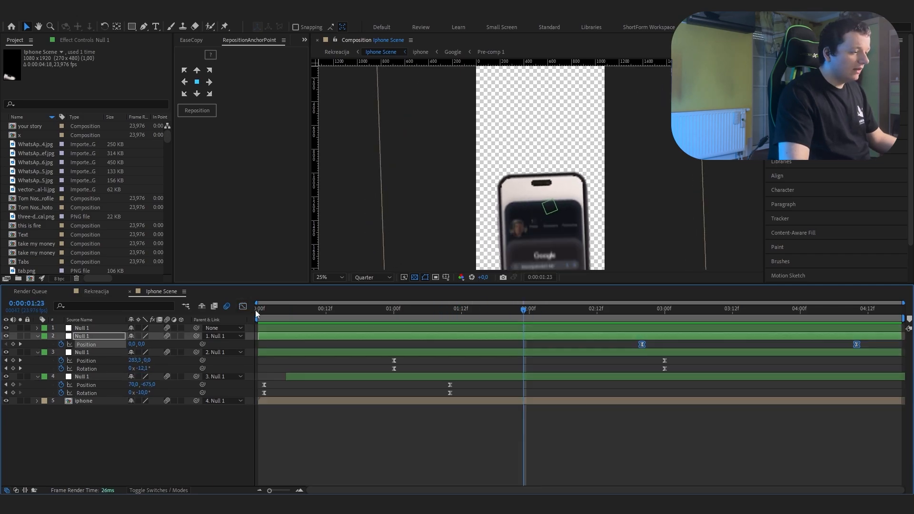
left_click(243, 307)
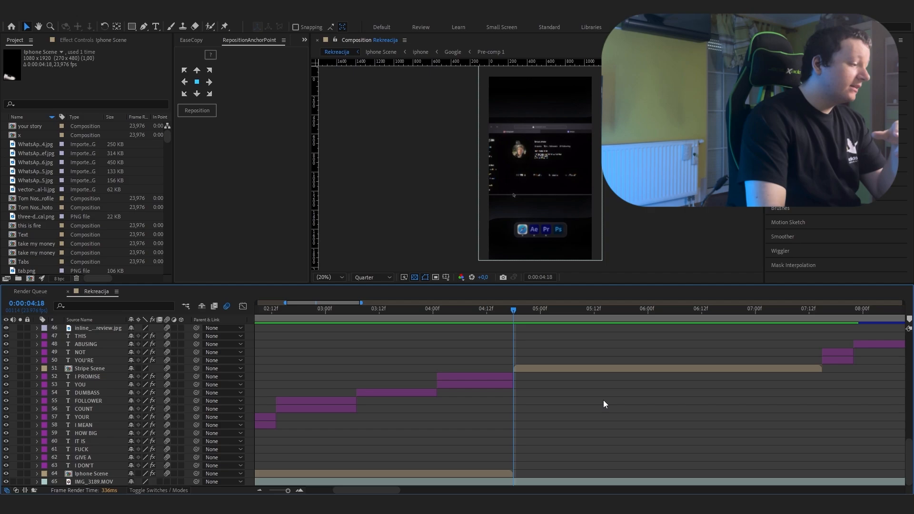
Step: Open the Stripe Scene composition from the Rekreacija timeline and scrub it from 0:00:05:05 to 0:00:05:07
left_click_drag(391, 489, 404, 489)
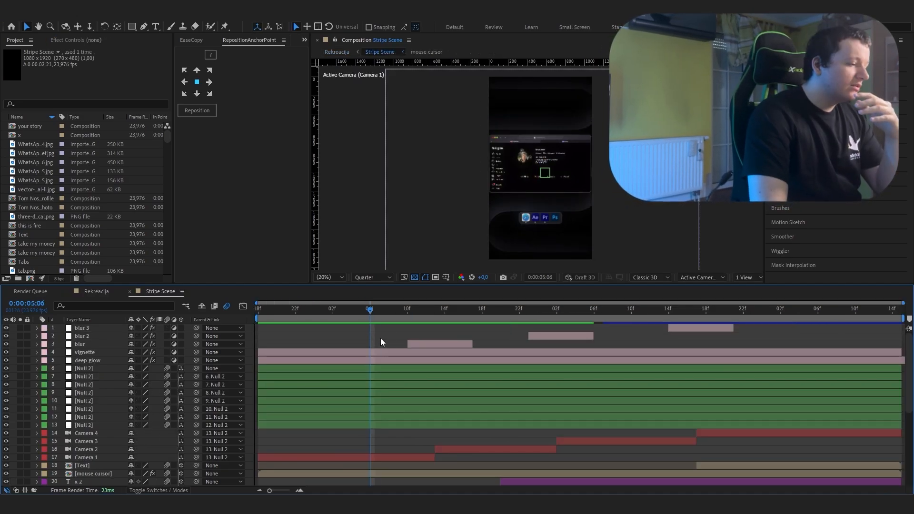
left_click_drag(380, 338, 364, 380)
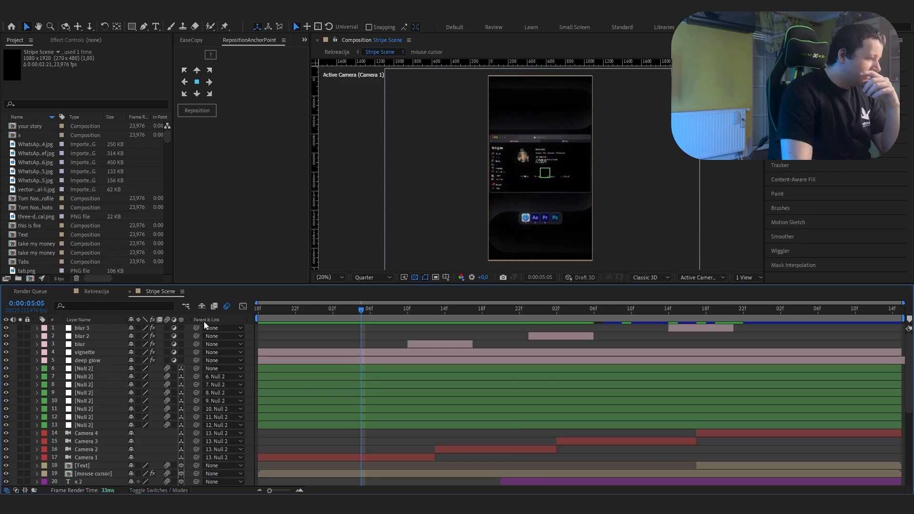
left_click_drag(363, 310, 379, 361)
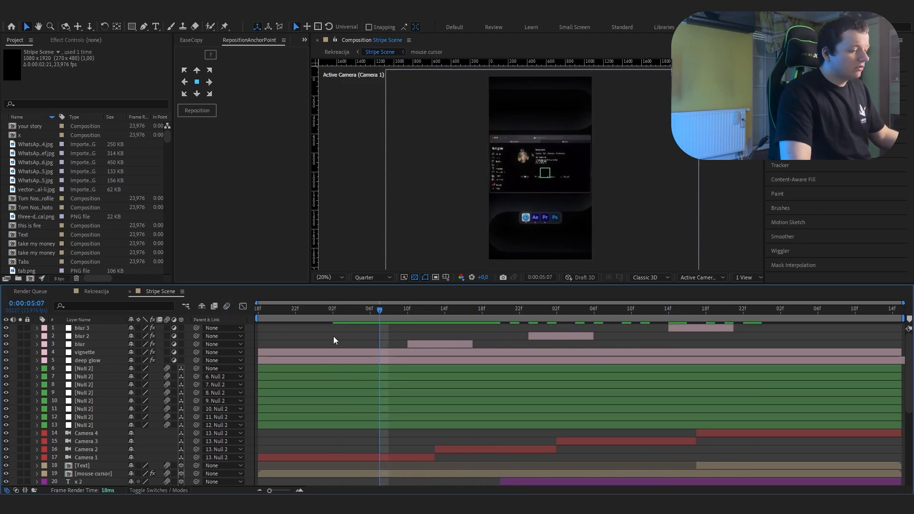
Step: Hide all Null 2 and camera layers in Stripe Scene and scrub onward from 0:00:05:10 to view it without camera movement
left_click(84, 457)
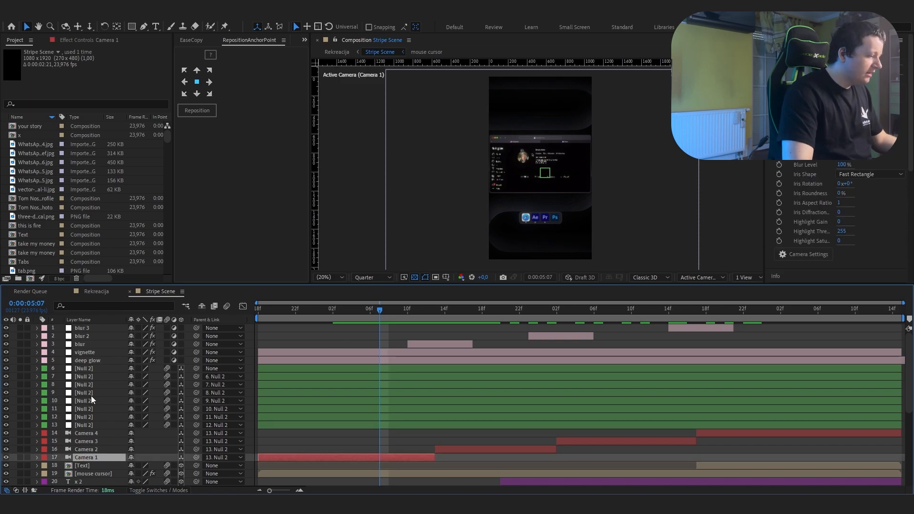
left_click(95, 369, "shift")
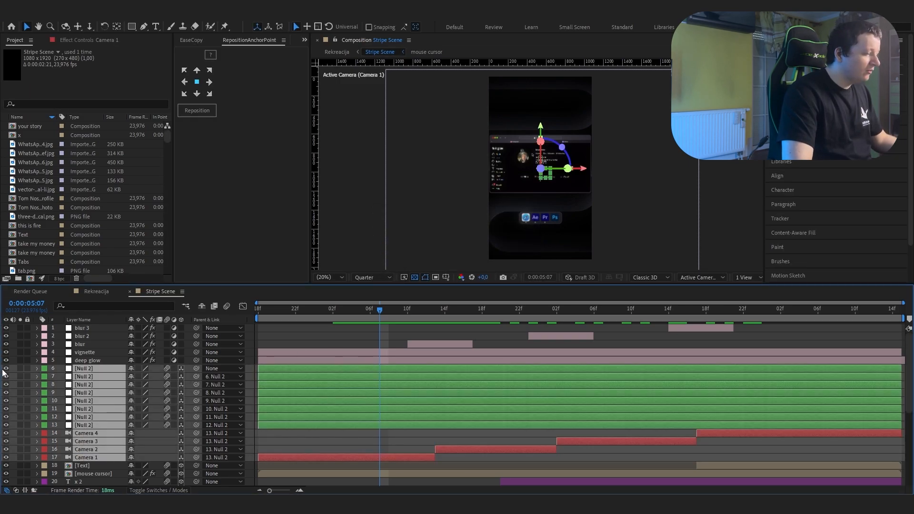
left_click(5, 369)
left_click(273, 316)
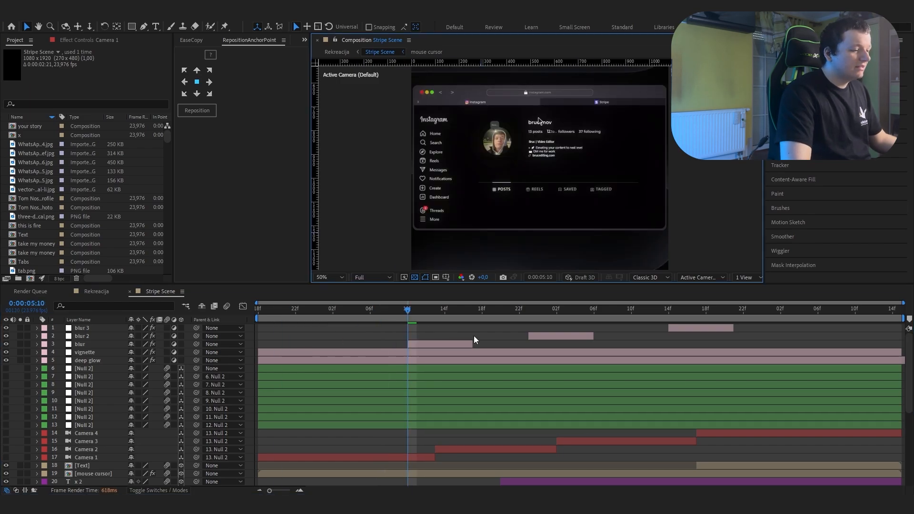
left_click_drag(410, 310, 790, 369)
key("space")
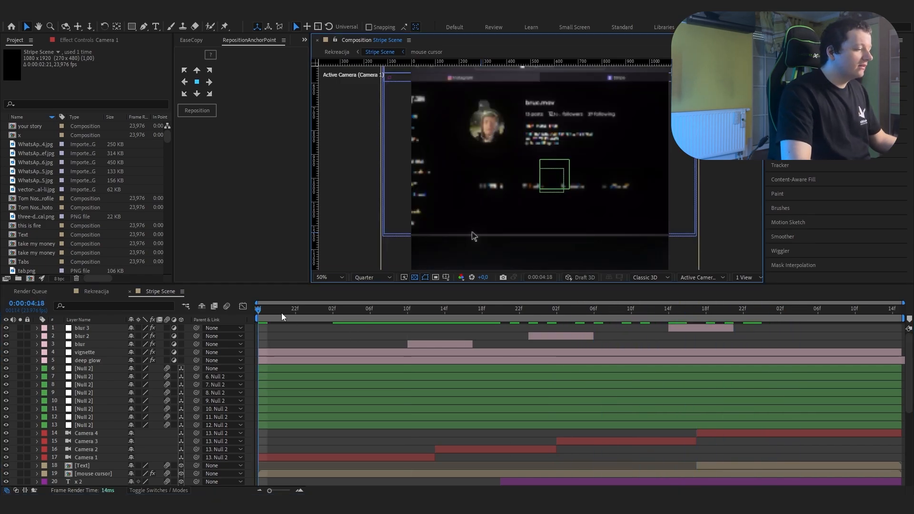
Step: Scrub Stripe Scene to 0:00:04:21 and select the chain of Null 2 layers, layers 6 to 13, to review the camera rig
left_click_drag(281, 313, 286, 336)
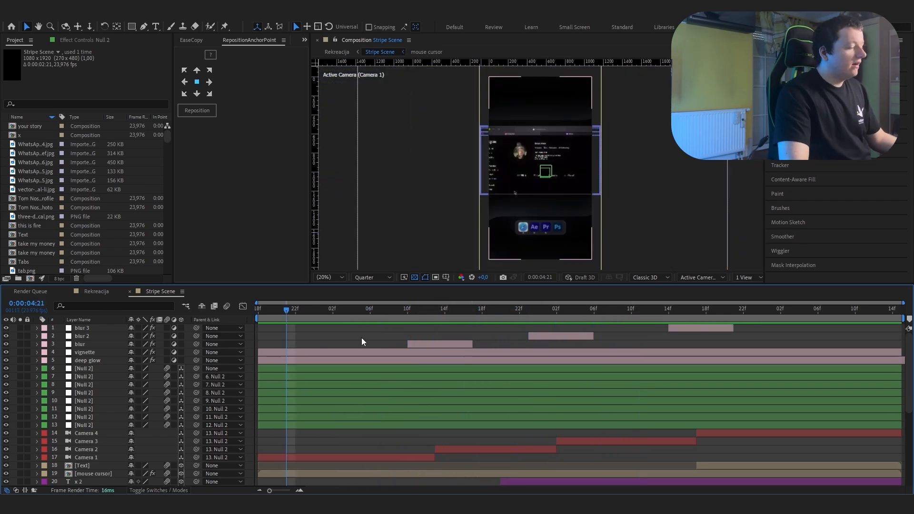
left_click(101, 365)
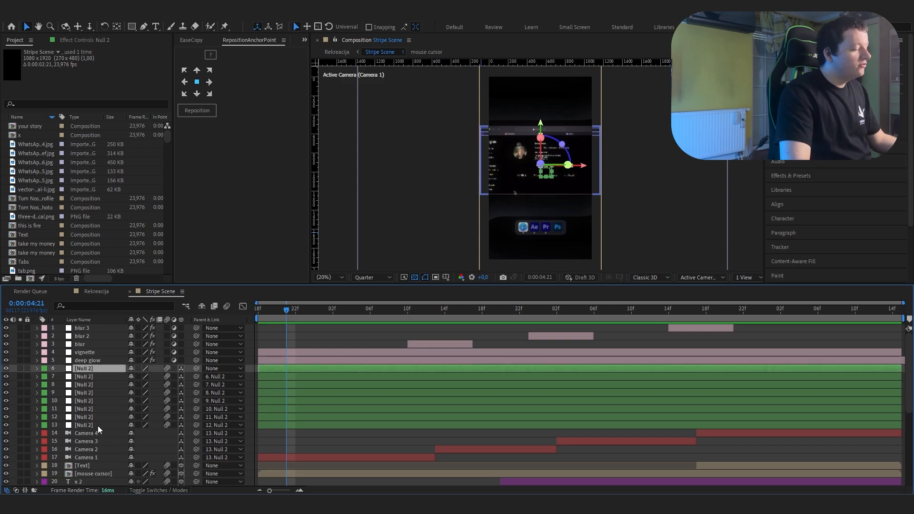
left_click(98, 426, "shift")
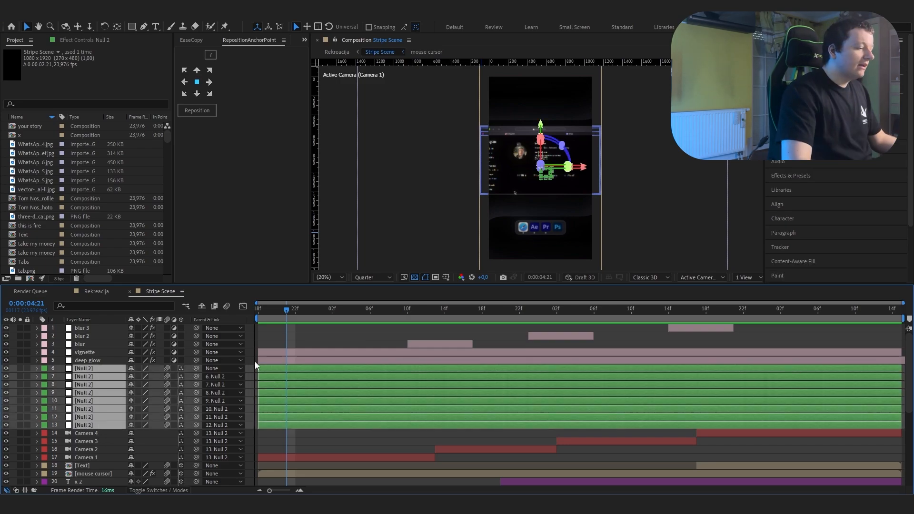
left_click(312, 344)
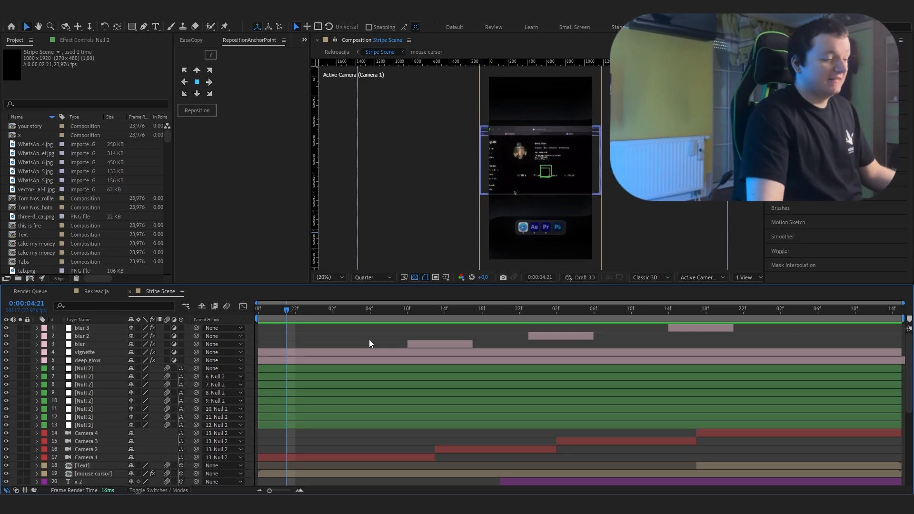
Step: Delete the Null 2 layers 6 to 13 and play Stripe Scene to preview the cameras without their null rig
left_click(98, 370)
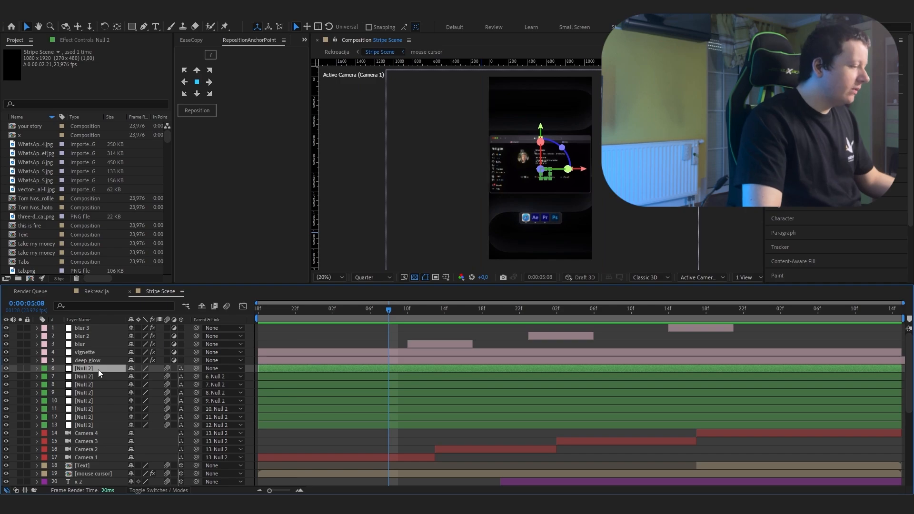
left_click(107, 428, "shift")
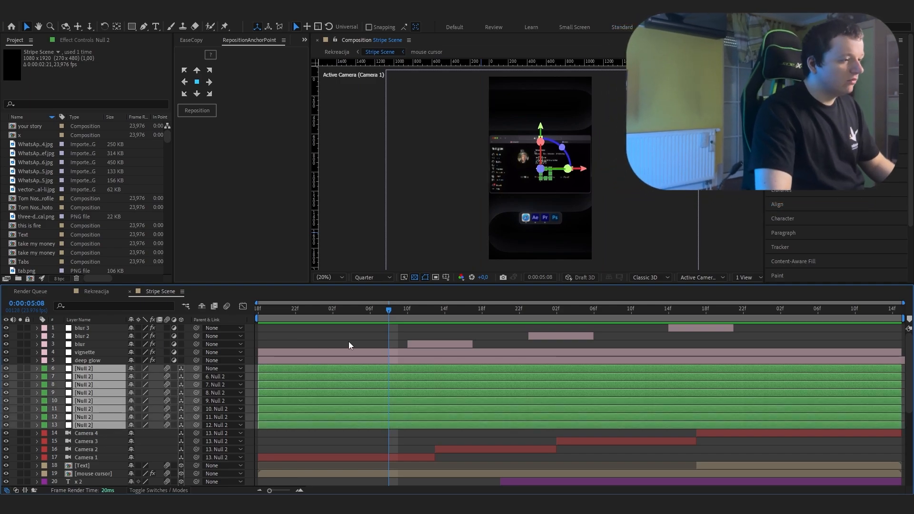
key("Delete")
key("space")
left_click_drag(646, 356, 372, 388)
key("space")
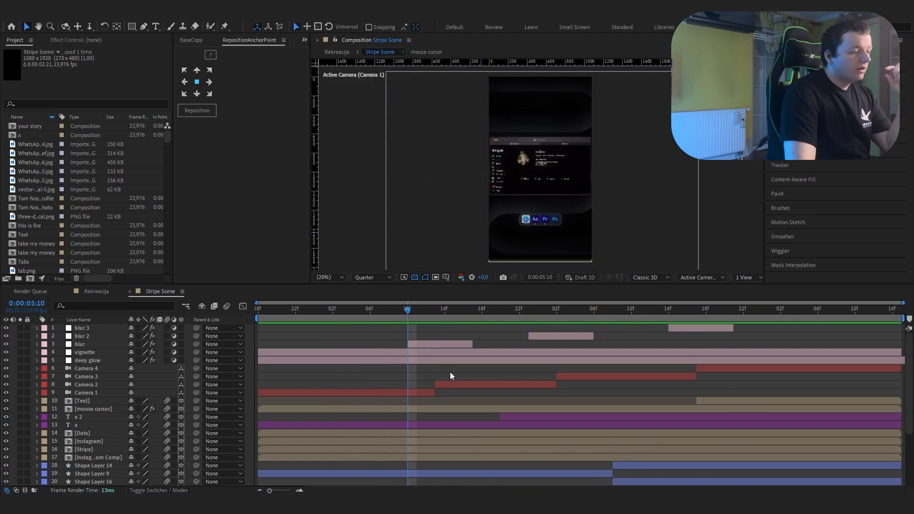
Step: Scrub Stripe Scene from 0:00:05:06 onward, selecting Camera 1, Camera 2, Camera 3 and Camera 4 in turn to review when each is active
left_click(368, 381)
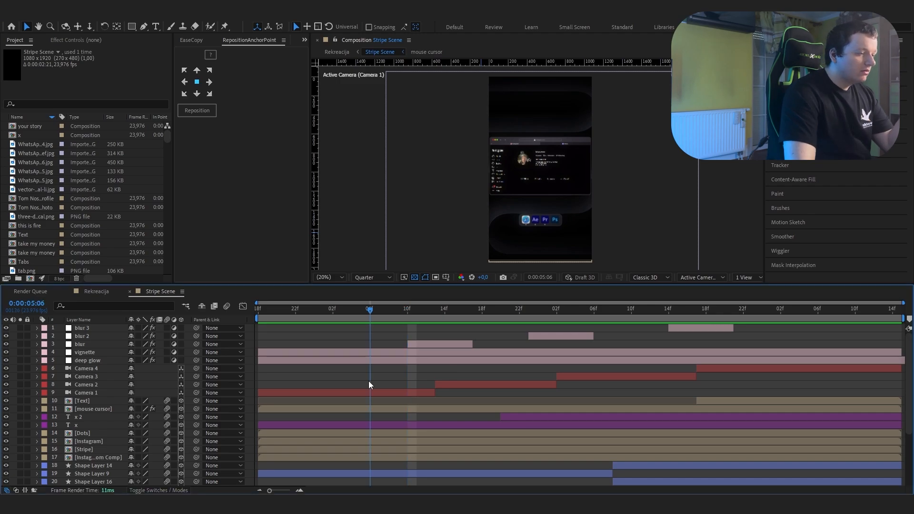
left_click(409, 390)
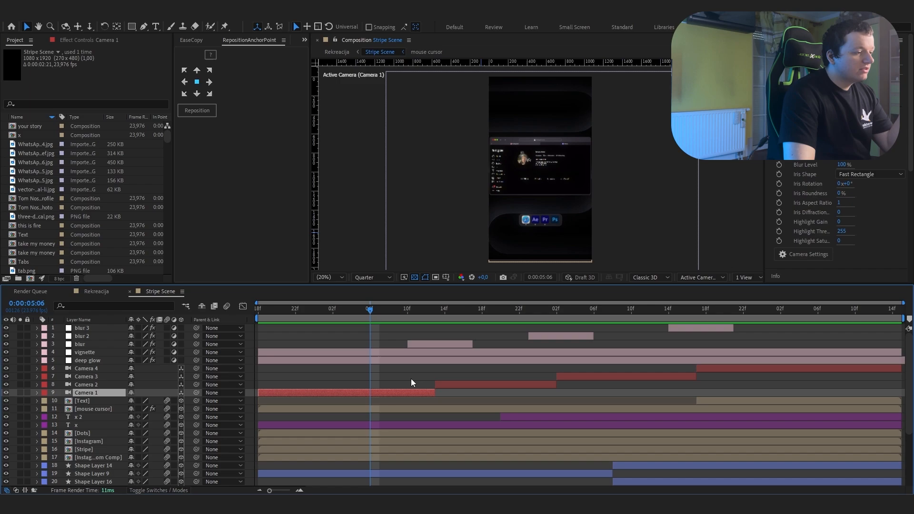
left_click_drag(408, 316, 482, 385)
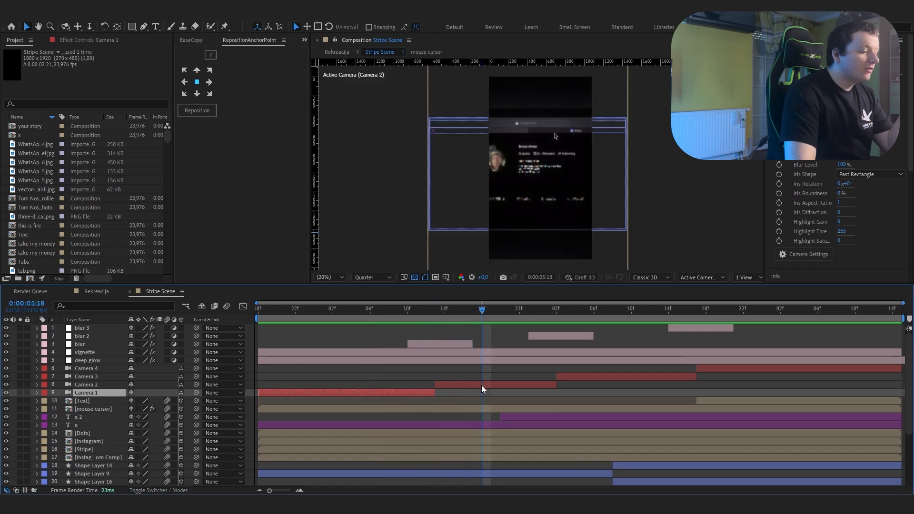
left_click(481, 384)
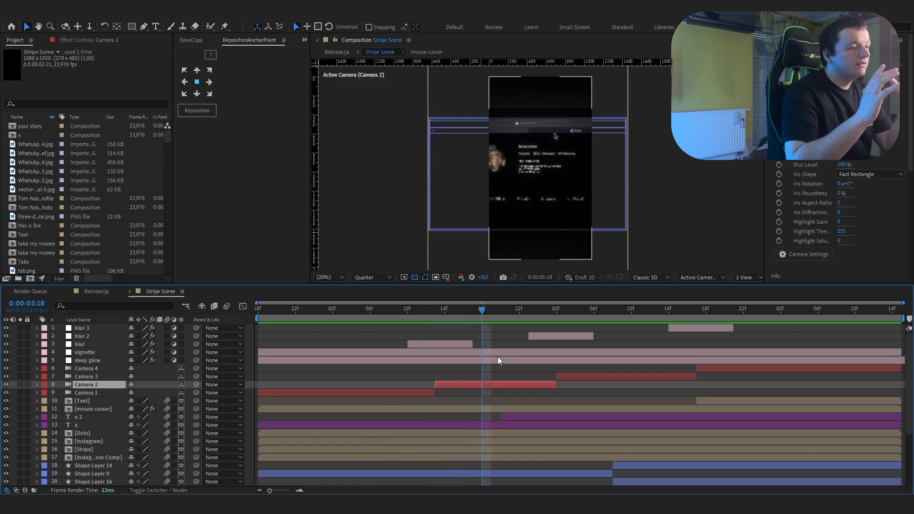
left_click(622, 308)
left_click(612, 377)
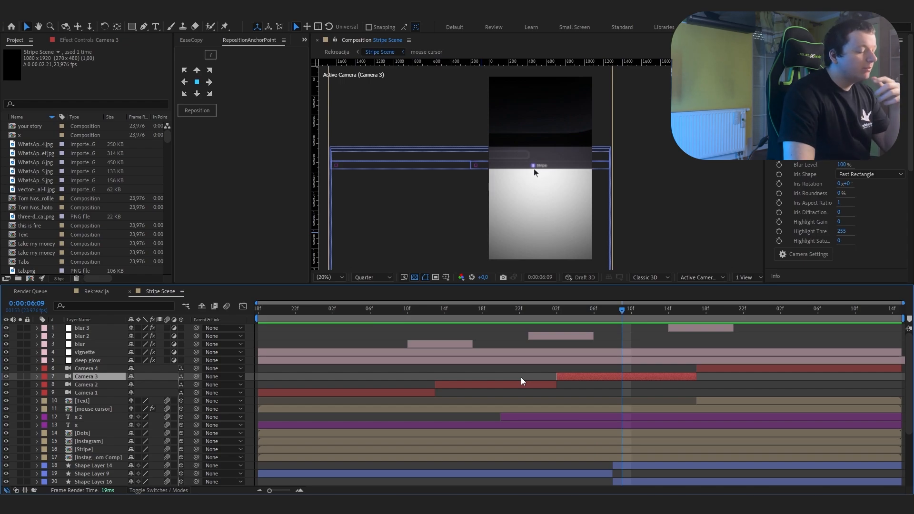
left_click_drag(622, 310, 808, 328)
left_click(754, 368)
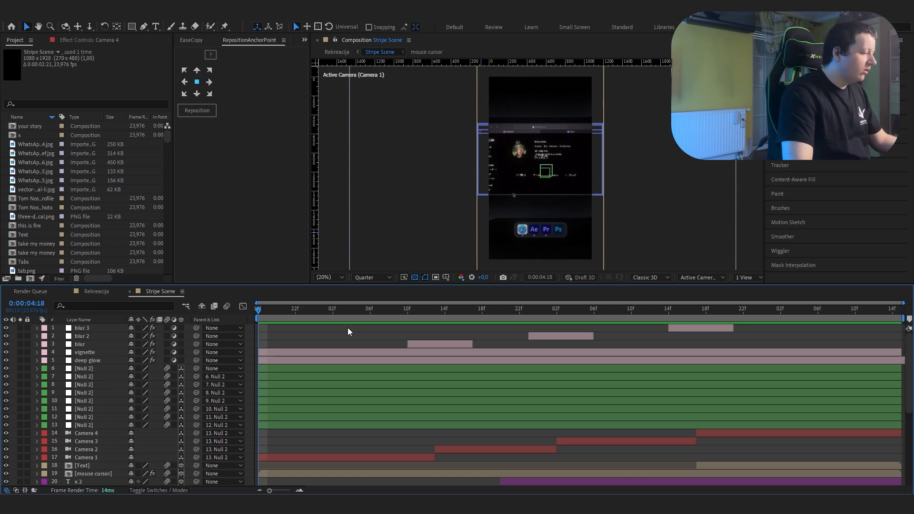
Step: Reveal the Position keyframes of the Null 2 layers 10 to 13 and scrub to 0:00:05:13 to review the camera moves
left_click(101, 425)
key("p")
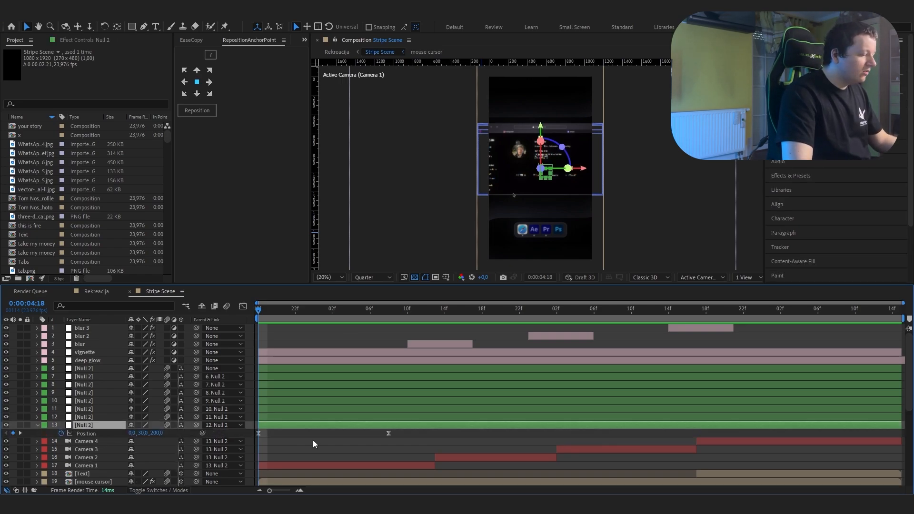
left_click(310, 436)
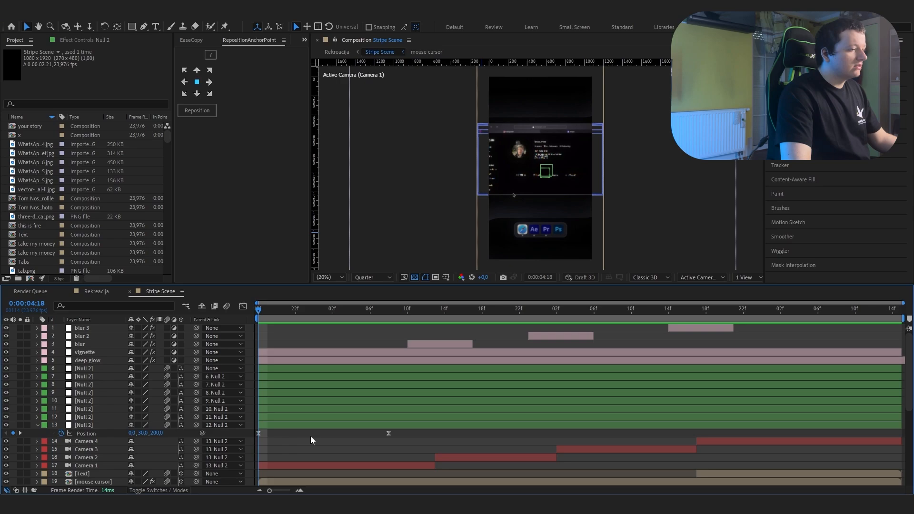
left_click_drag(258, 358, 228, 378)
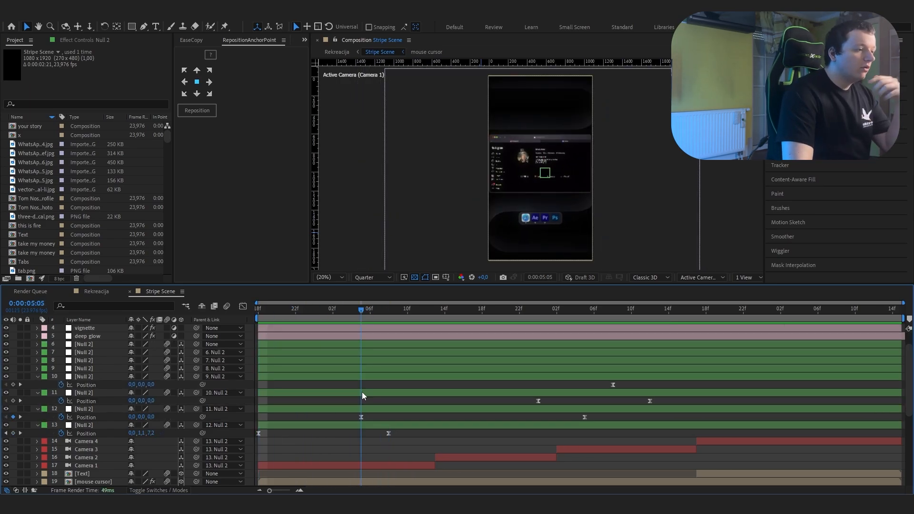
left_click_drag(361, 393, 816, 376)
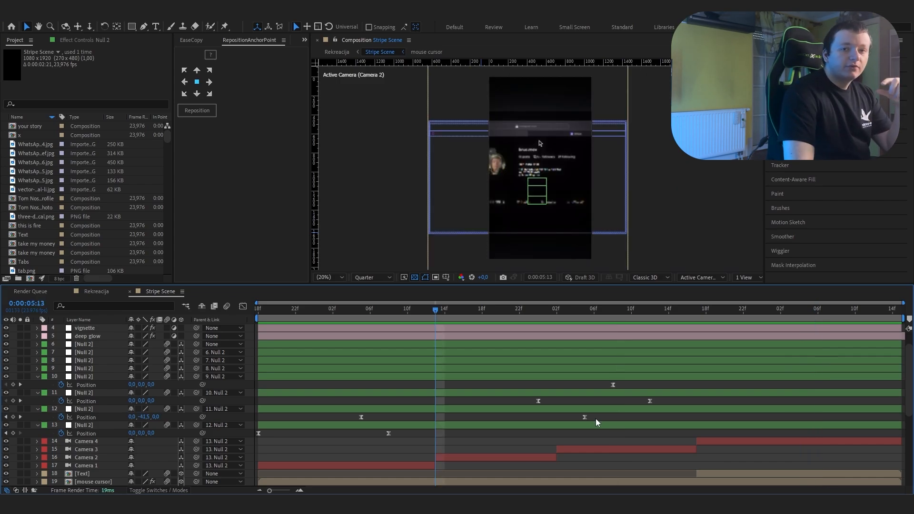
Step: Inspect the speed graph of the layer 12 null's Position keyframes and return to the layer bars
left_click_drag(596, 419, 346, 425)
left_click(242, 307)
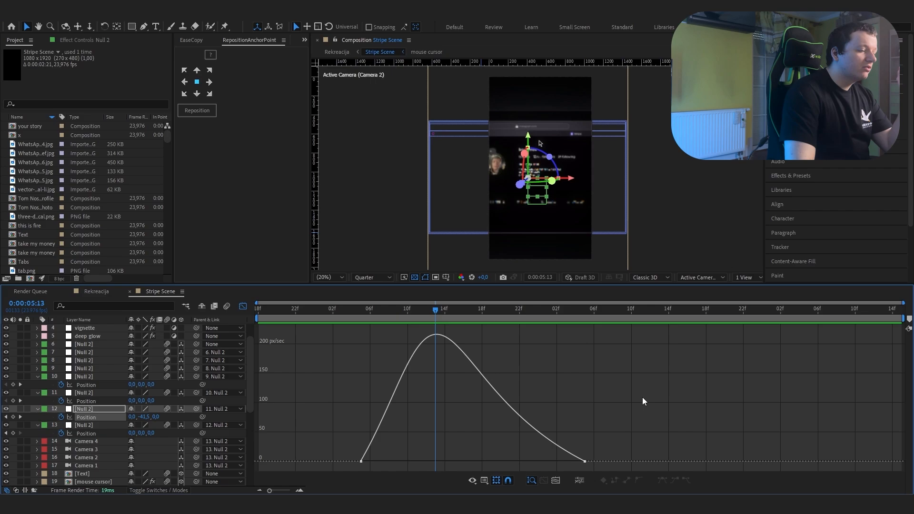
left_click(243, 307)
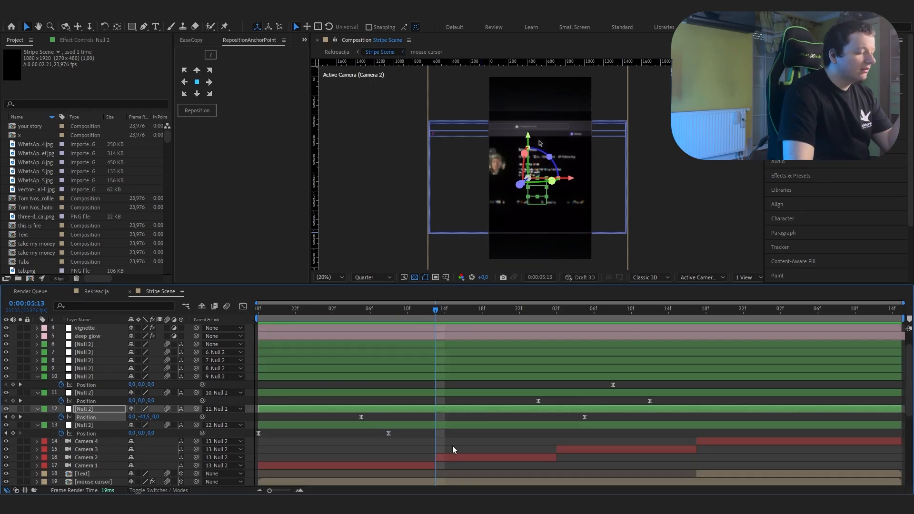
Step: Inspect the speed graph of the layer 11 null's Position keyframes around 0:00:06:02
left_click(559, 401)
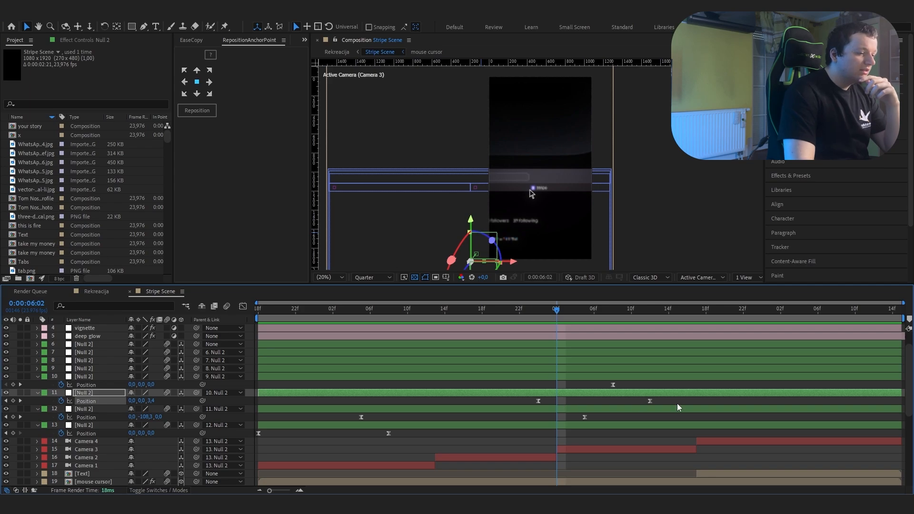
left_click_drag(671, 401, 521, 403)
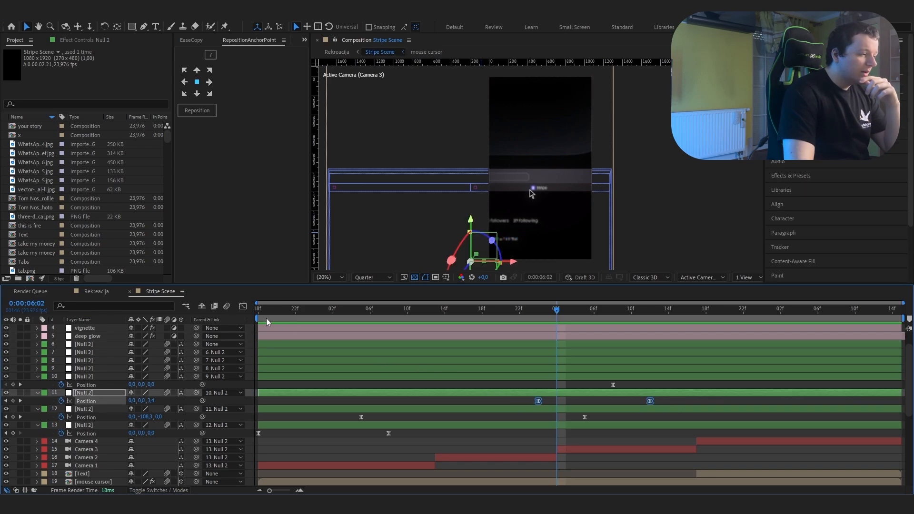
left_click(244, 308)
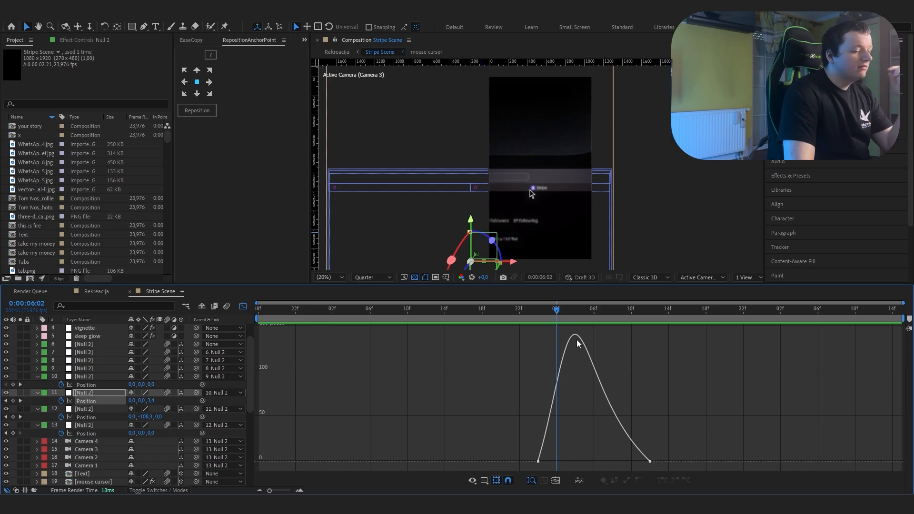
left_click(243, 307)
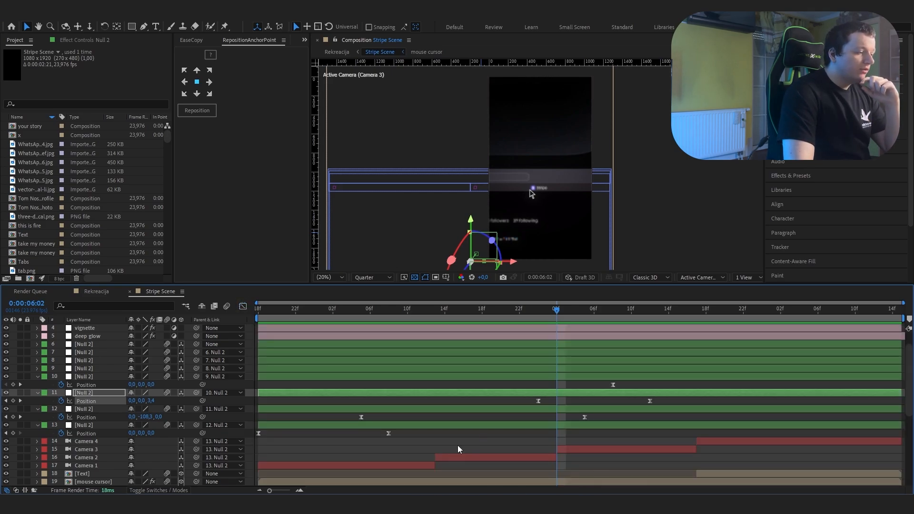
Step: Scrub to 0:00:06:17 and inspect the speed graph of the layer 10 null's Position keyframes
left_click(613, 385)
left_click_drag(595, 310, 695, 347)
left_click(242, 307)
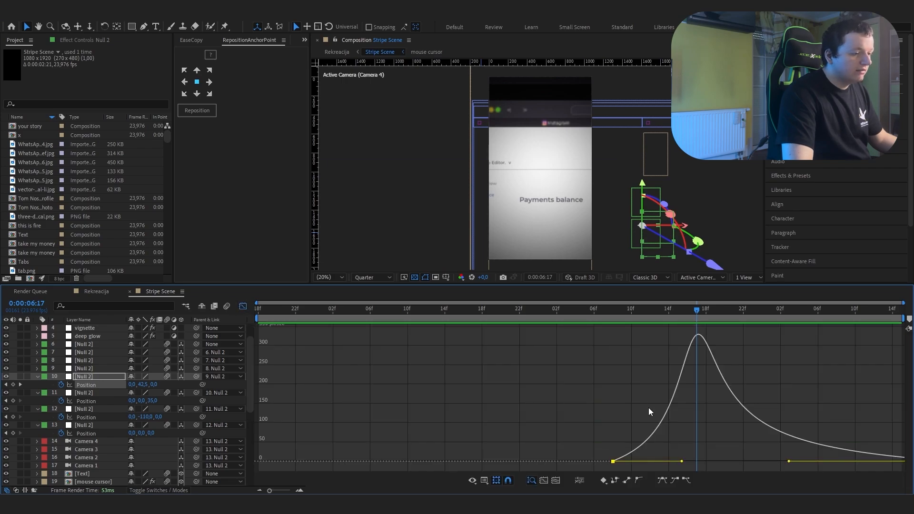
key("shift+F3")
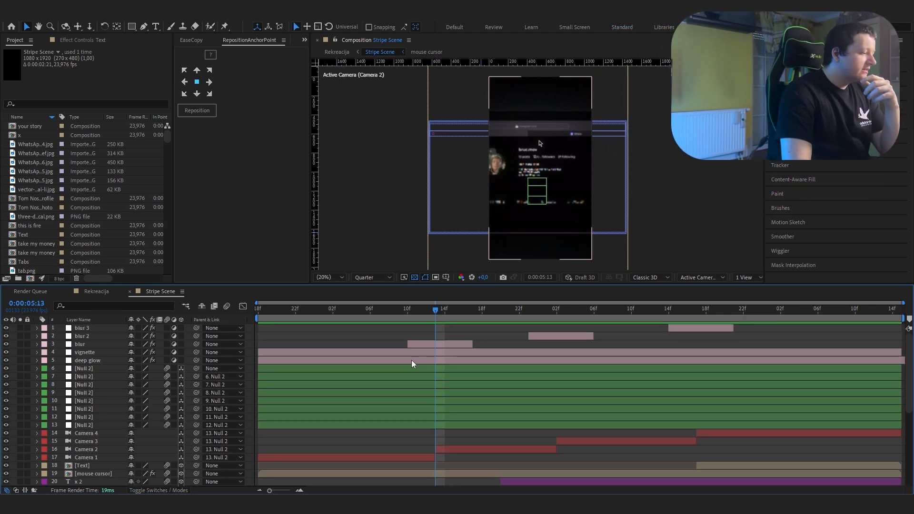
Step: Inspect the effect settings of the deep glow and vignette adjustment layers
left_click(411, 360)
key("F3")
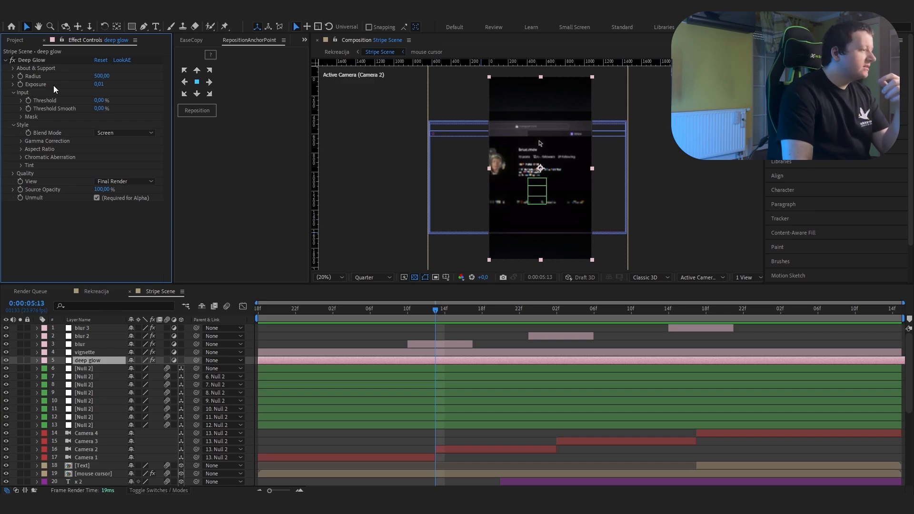
left_click(84, 352)
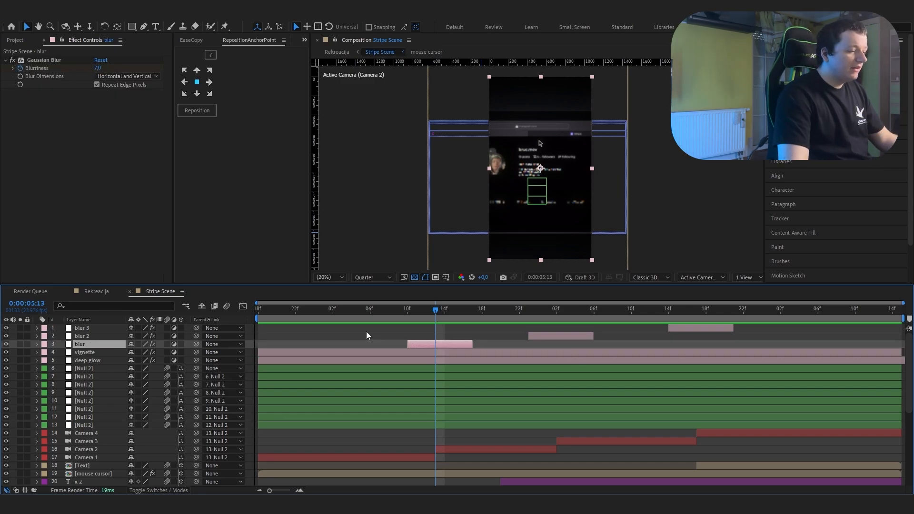
Step: Reveal the blur layer's Gaussian Blur Blurriness keyframes and step from 0:00:05:13 to 0:00:05:16 to examine their values
key("u")
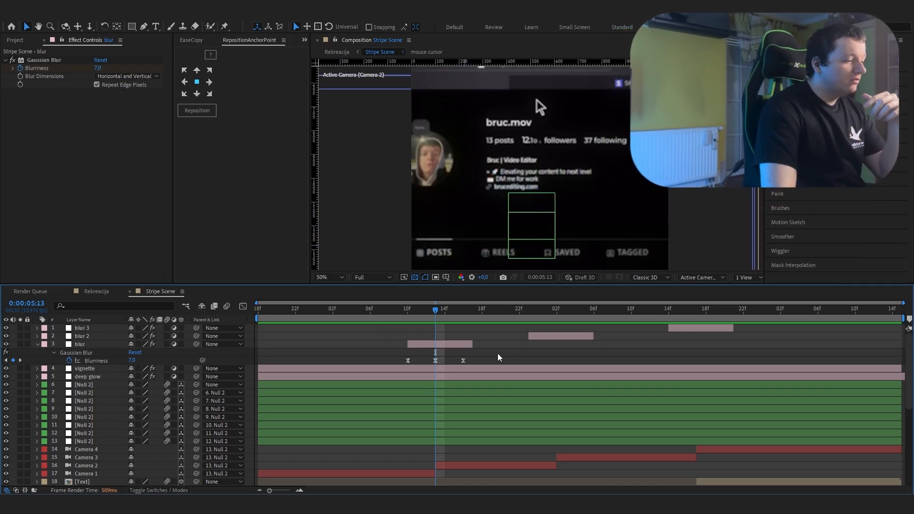
left_click_drag(499, 357, 402, 364)
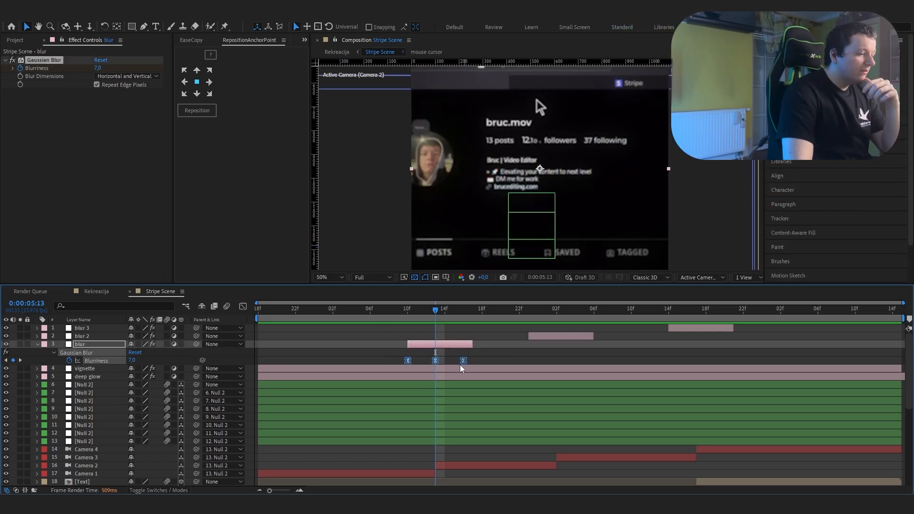
left_click(433, 325)
left_click(435, 361)
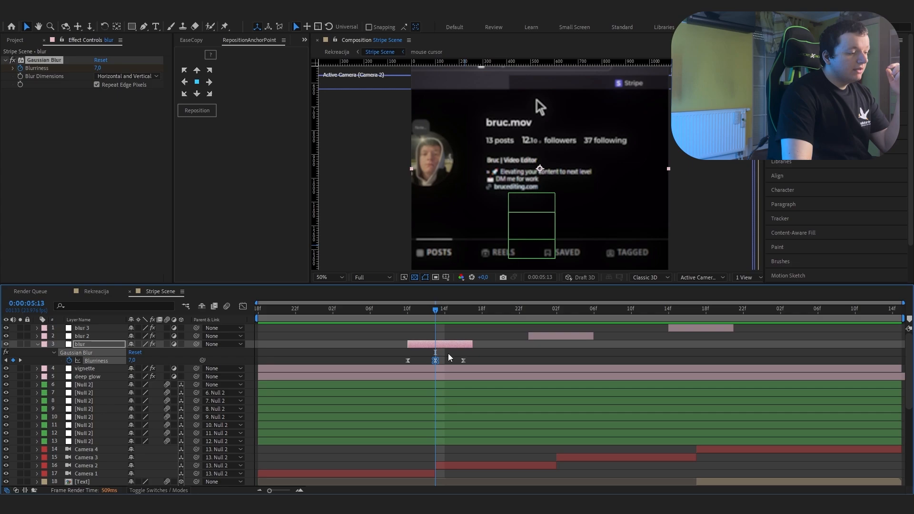
left_click_drag(436, 314, 462, 318)
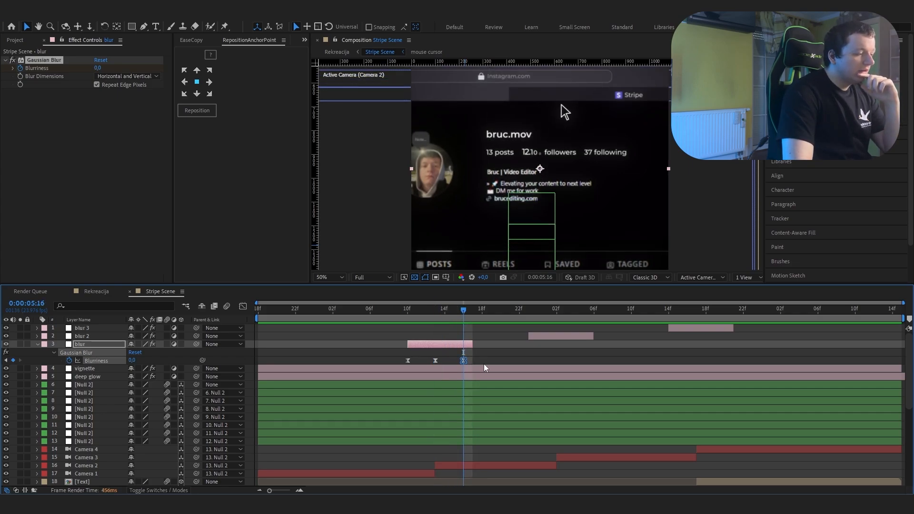
Step: Go to the blur layer's start at 0:00:05:10, scrub between its Blurriness keyframes and check the easing of the last one
key("i")
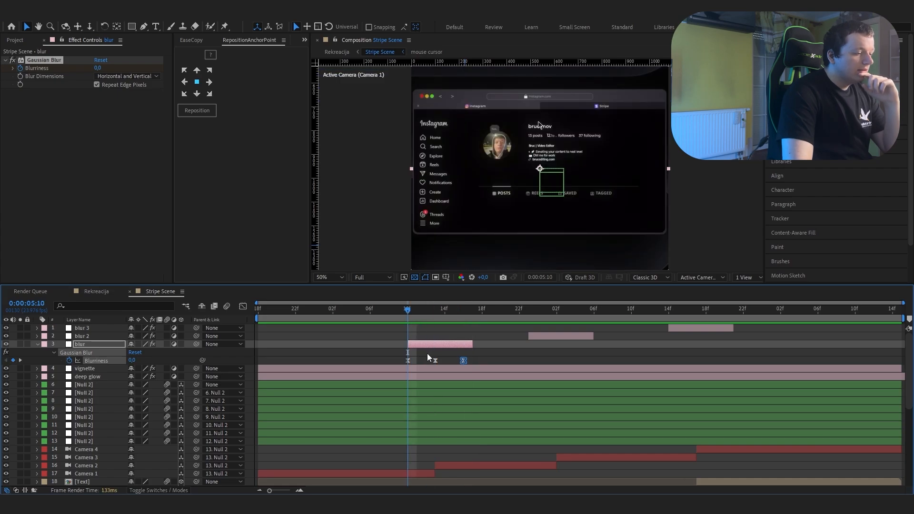
left_click(425, 354)
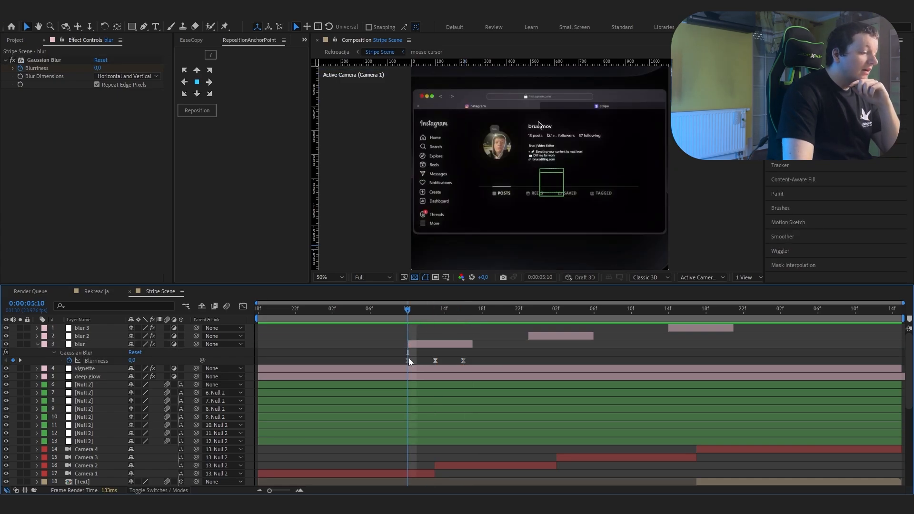
left_click(408, 360)
left_click(399, 333)
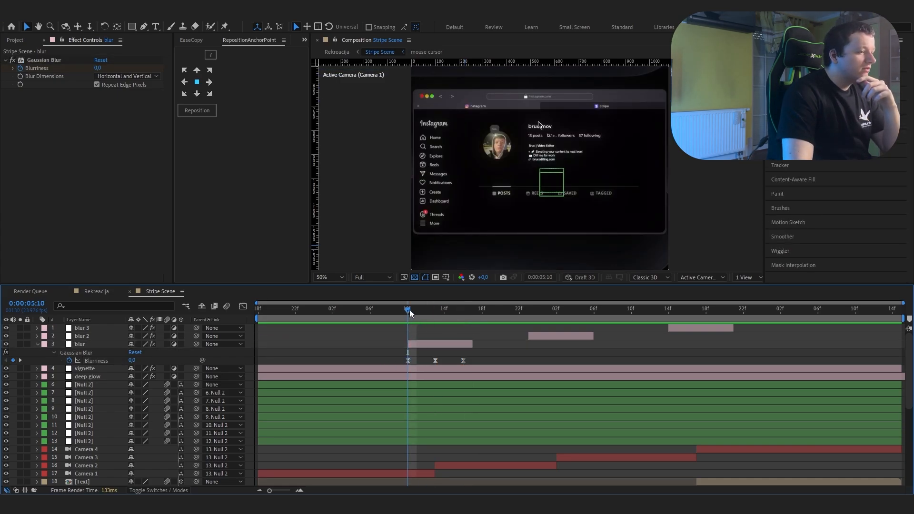
left_click_drag(409, 310, 463, 320)
key("j")
key("j")
left_click_drag(472, 354, 451, 359)
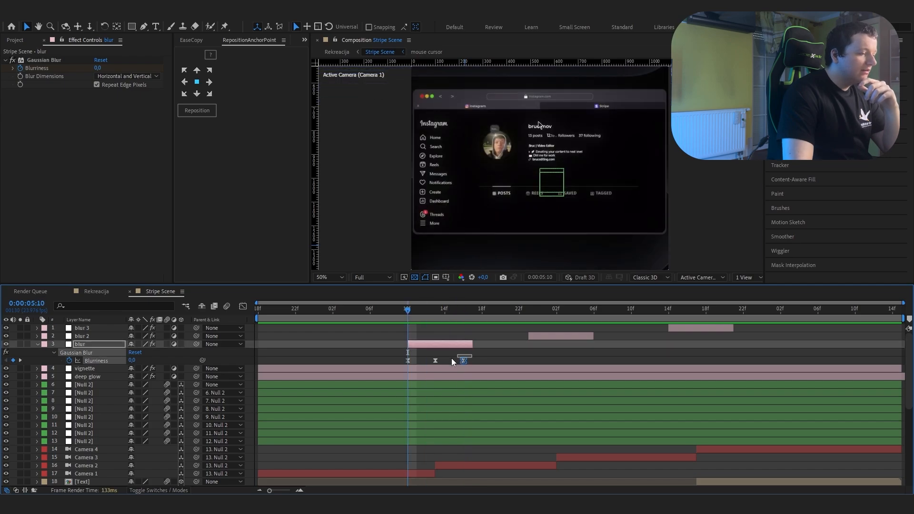
key("shift+F3")
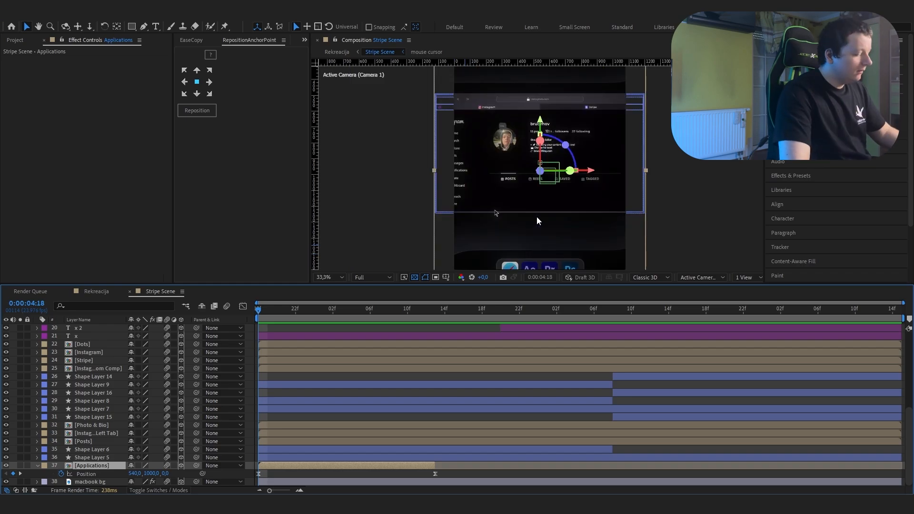
Step: Examine the mouse cursor layer's Position keyframes and curved motion path, previewing Stripe Scene from 0:00:04:18
scroll(552, 260, "up", 3)
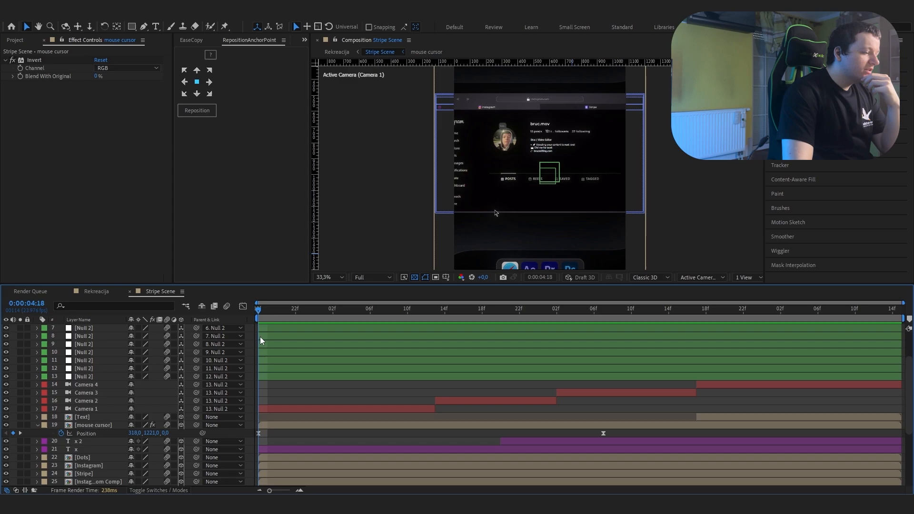
key("space")
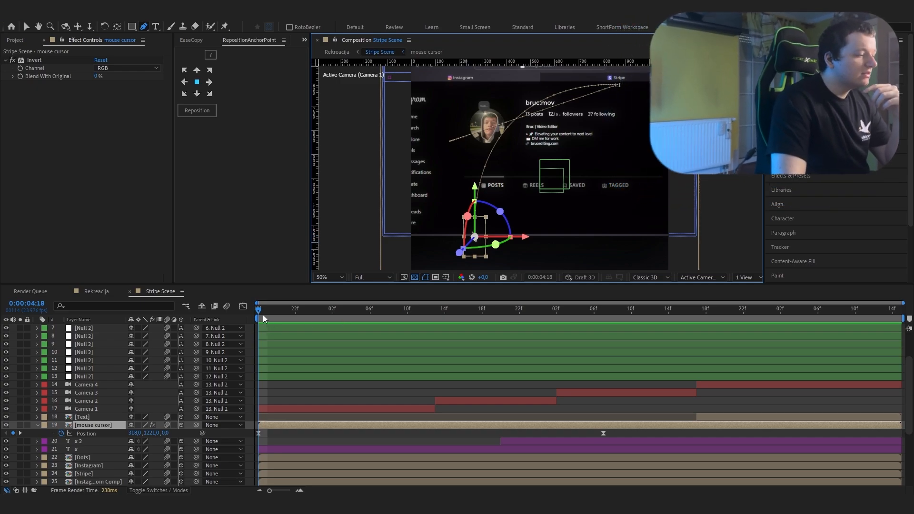
left_click_drag(265, 319, 248, 393)
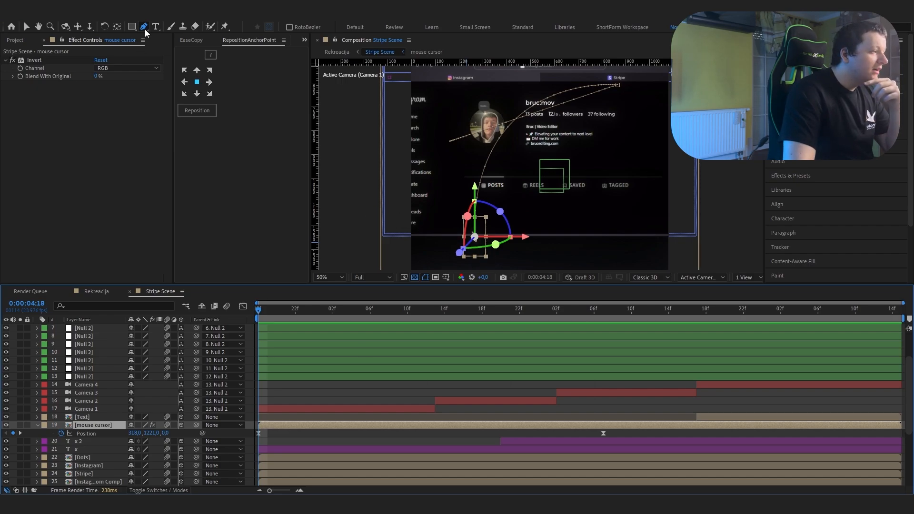
Step: Curve the mouse cursor's motion path by pulling a direction handle straight up from its first Position keyframe, and fit the composition in the viewer
left_click_drag(475, 237, 457, 219)
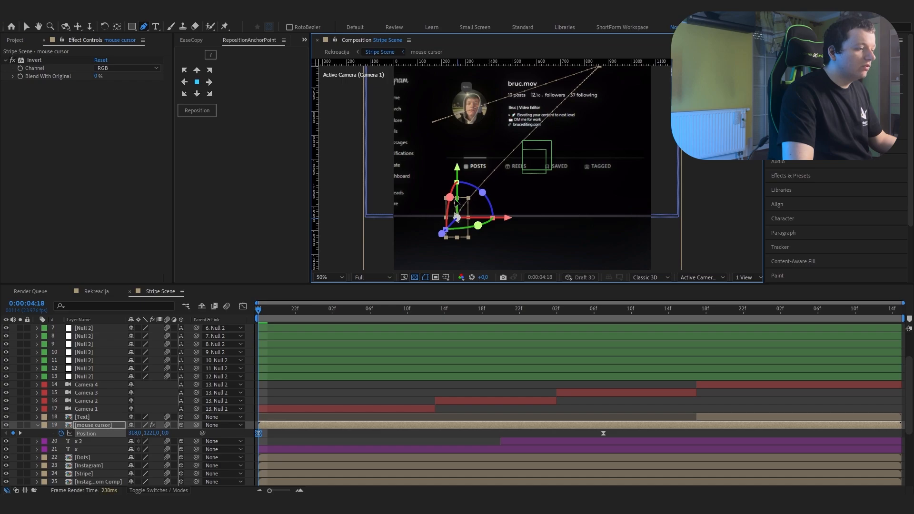
left_click_drag(456, 191, 458, 84)
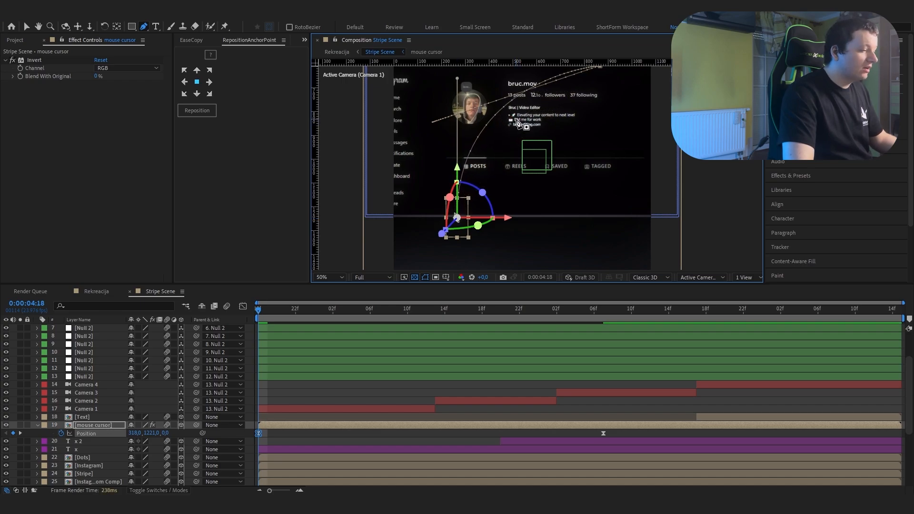
left_click_drag(512, 120, 497, 147)
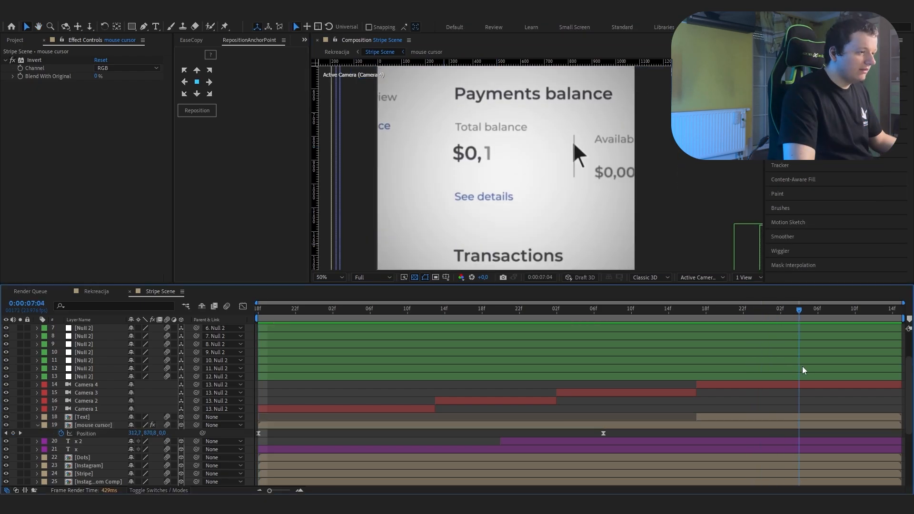
left_click(328, 277)
left_click(321, 271)
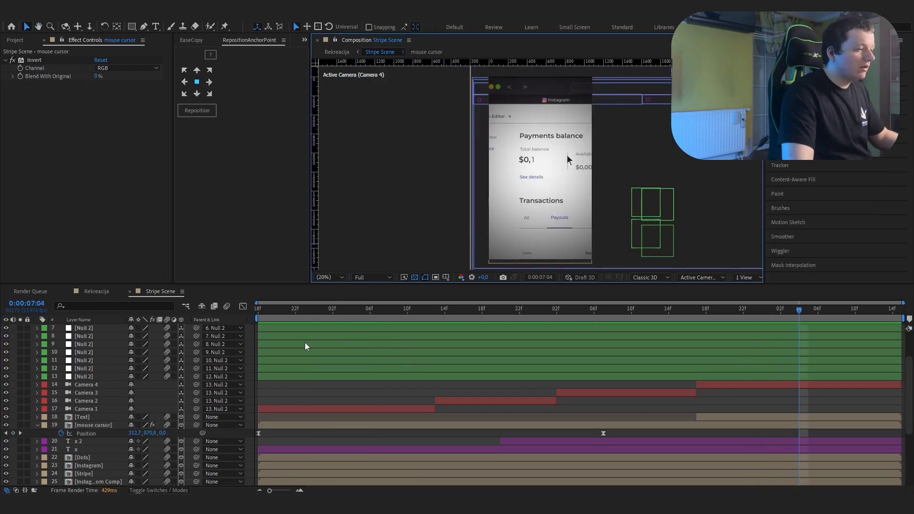
Step: Return Stripe Scene to 0:00:04:18 and look through its layer stack from the nulls and cameras down to the shape layers
left_click_drag(267, 311, 231, 323)
scroll(304, 379, "up", 3)
scroll(304, 379, "down", 5)
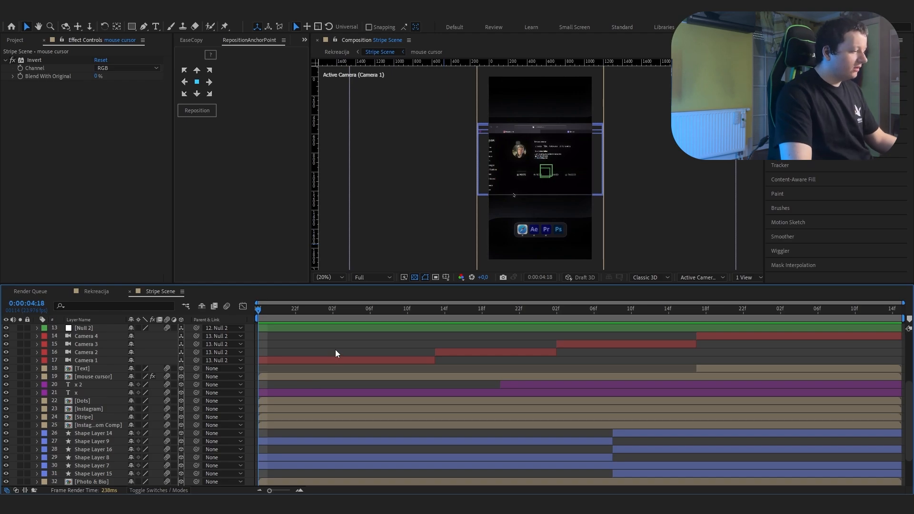
scroll(335, 349, "up", 3)
scroll(336, 349, "down", 5)
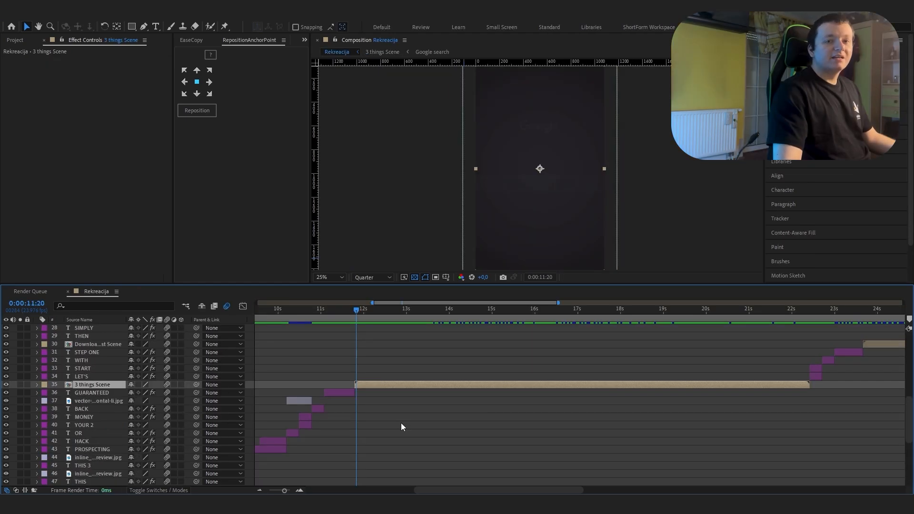
Step: Open the 3 things Scene composition from Rekreacija and scrub around its start at 0:00:11:19 with the whole frame in view
double_click(377, 385)
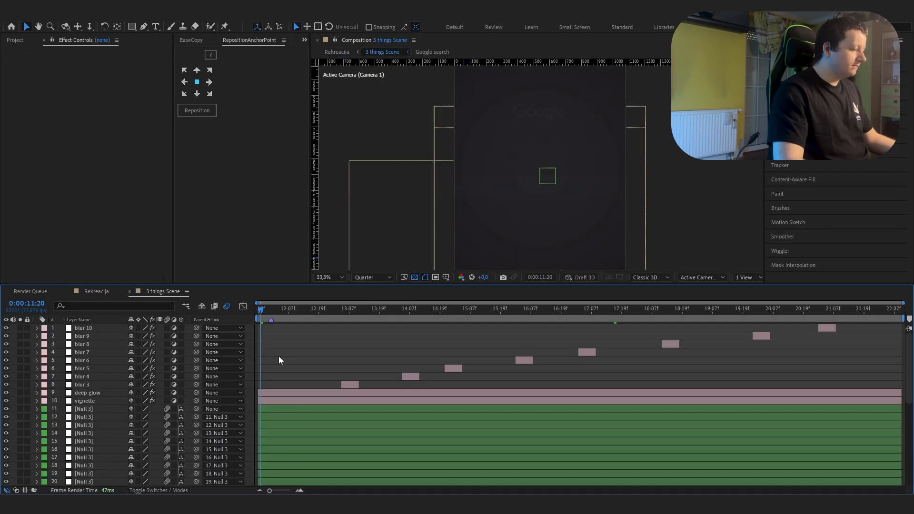
left_click_drag(285, 321, 287, 324)
left_click(228, 308)
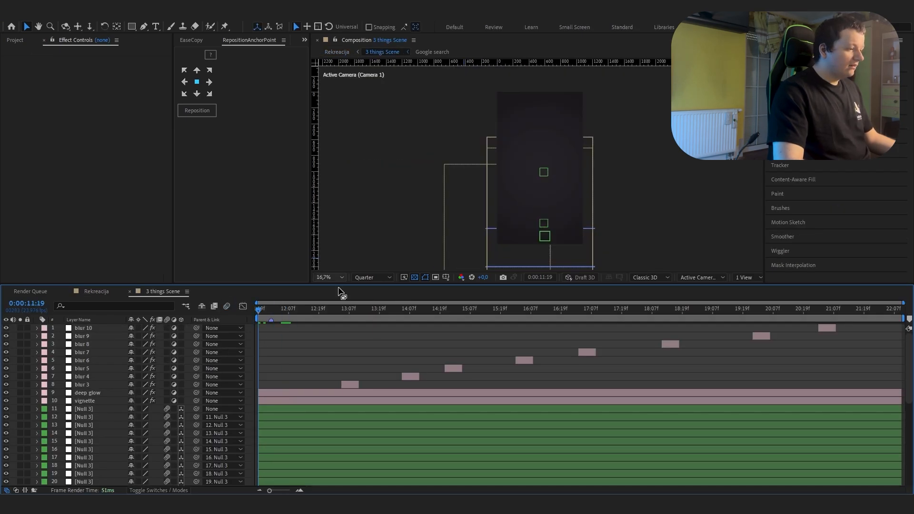
left_click_drag(255, 316, 227, 362)
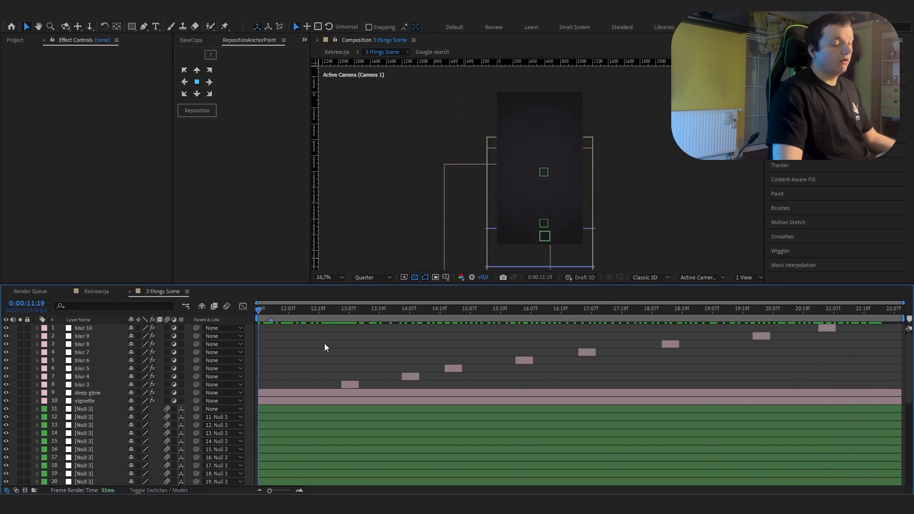
Step: Hide all Null 3 and camera layers in 3 things Scene and scrub from 0:00:11:19 to view it without camera movement
scroll(352, 391, "down", 6)
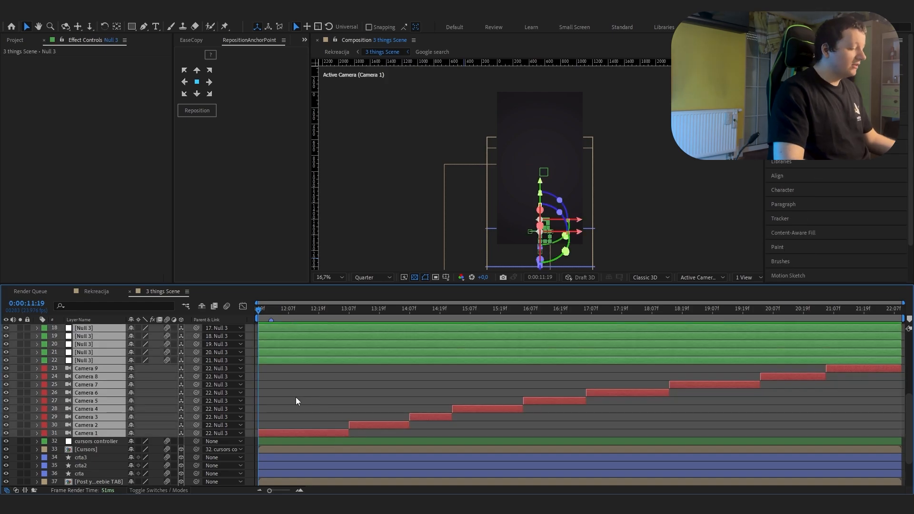
scroll(296, 397, "up", 4)
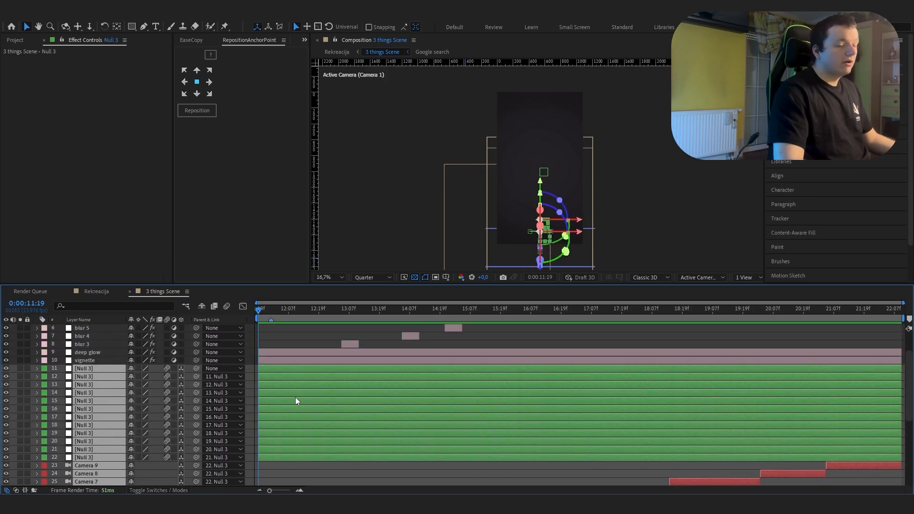
left_click(6, 376)
key("ctrl+shift+a")
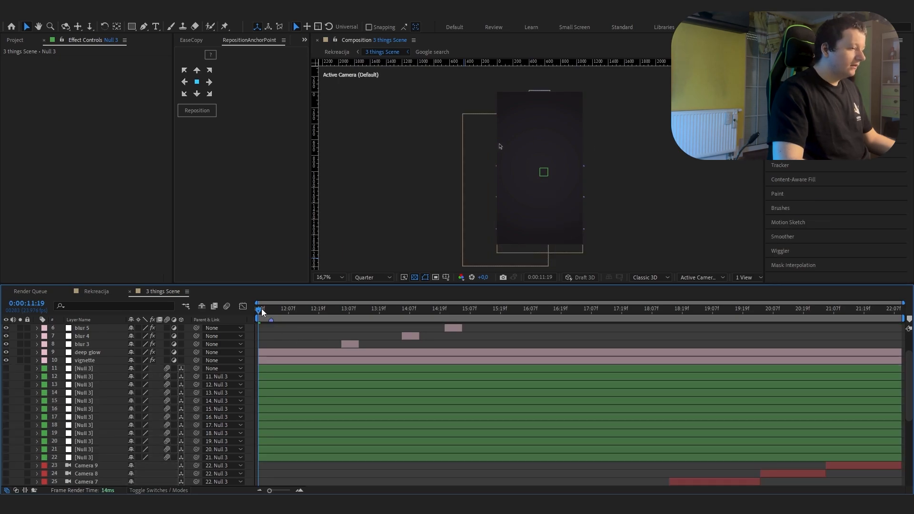
left_click_drag(262, 308, 493, 364)
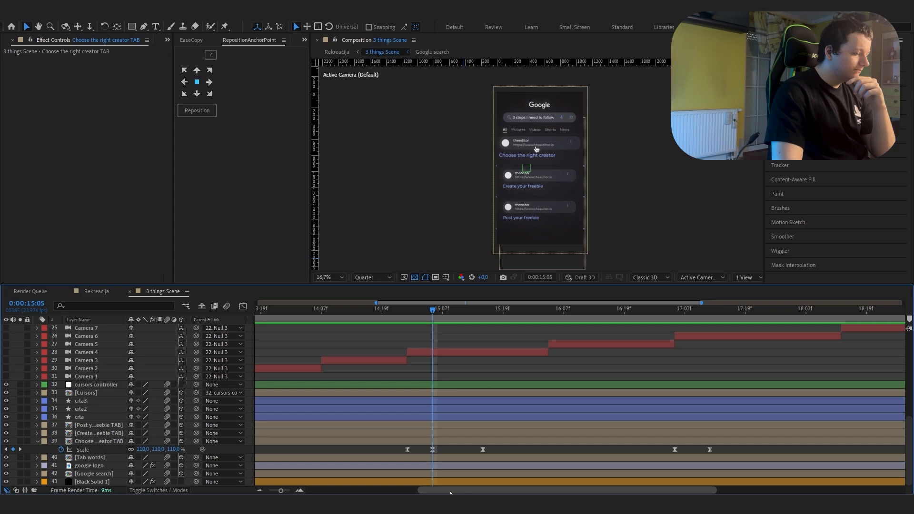
Step: Compare the Choose the right creator TAB layer's Scale keyframes at 0:00:15:05 and 0:00:15:15 and show their speed graph
scroll(478, 375, "right", 2)
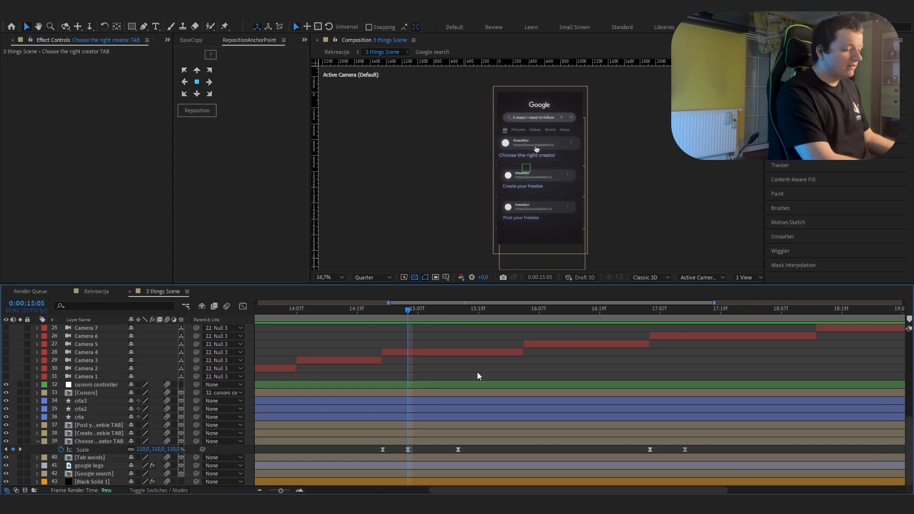
key("k")
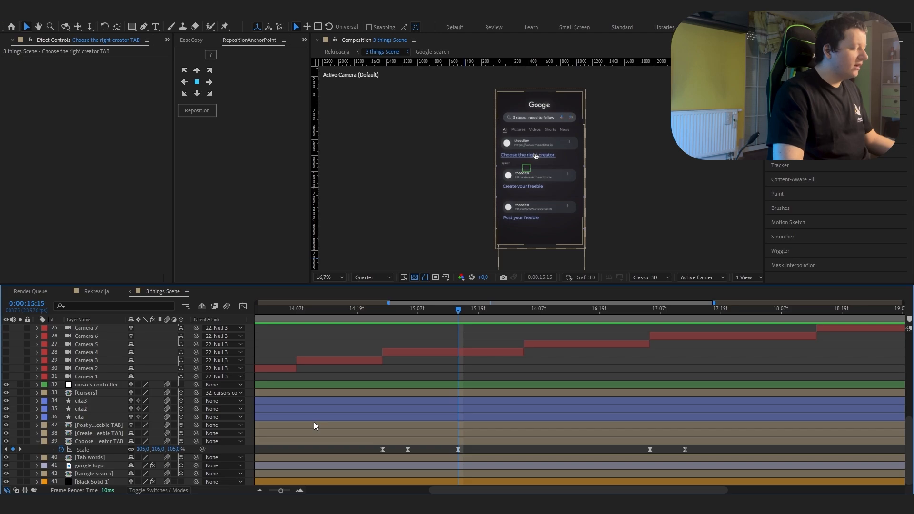
key("j")
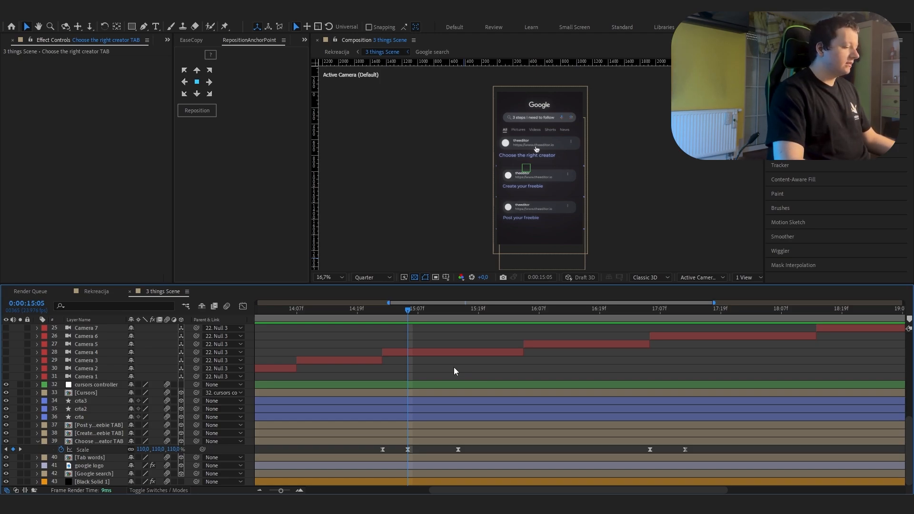
key("shift+F3")
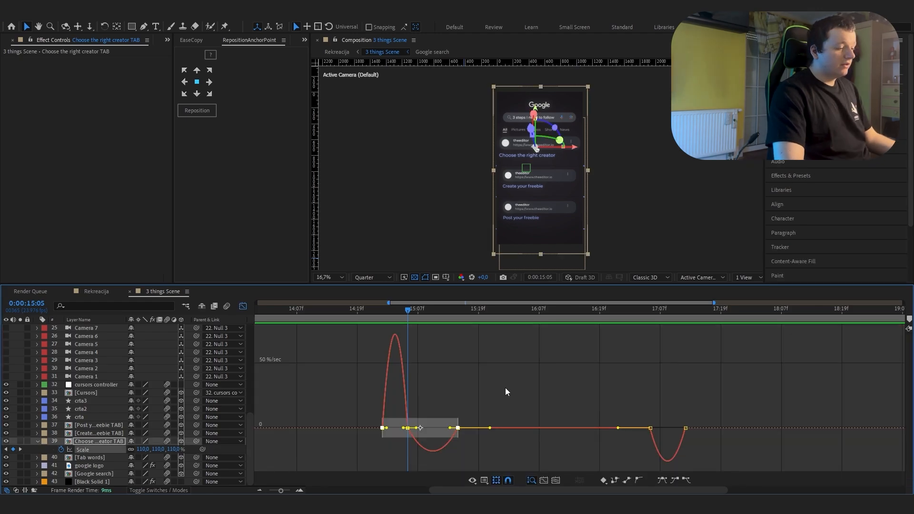
Step: Examine the Choose the right creator TAB layer's closing Scale keyframes, scrubbing from 0:00:17:05 to 0:00:17:12
key("=")
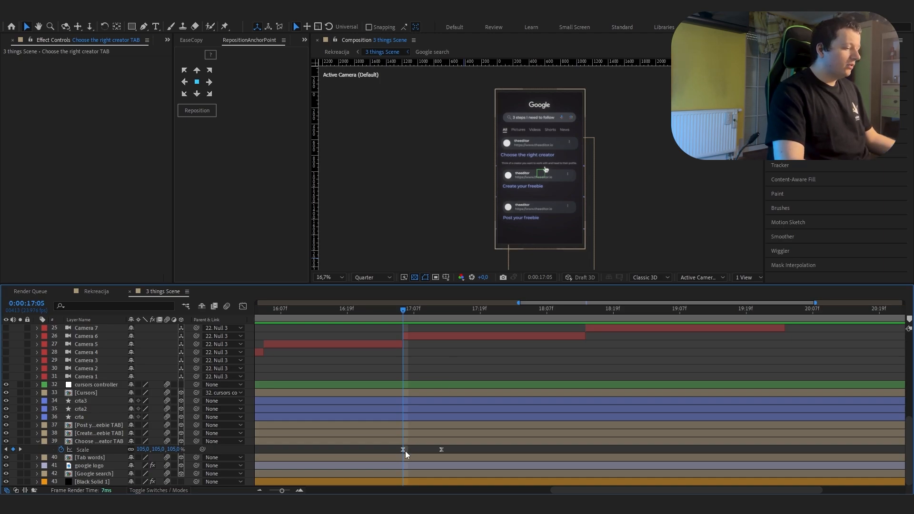
left_click(408, 317)
left_click_drag(408, 316, 441, 323)
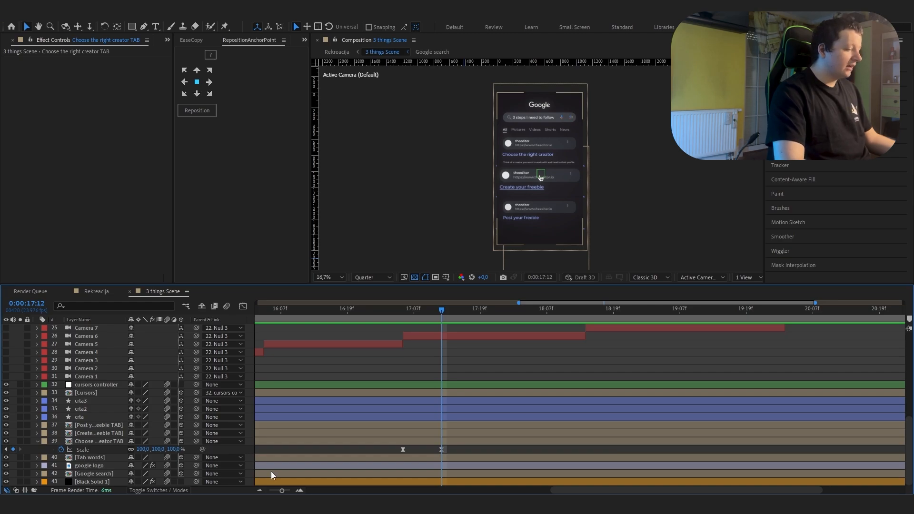
Step: Make all Null 3 and camera layers in 3 things Scene visible again
left_click(245, 309)
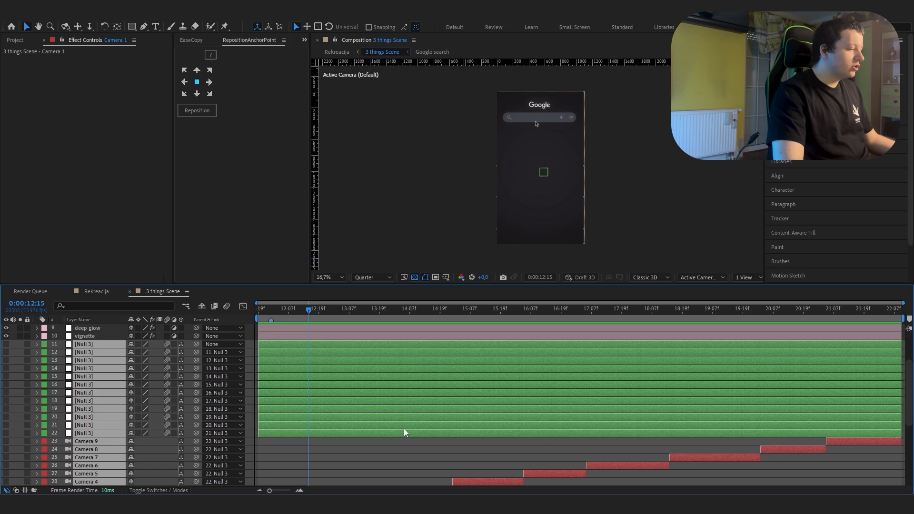
scroll(403, 428, "down", 3)
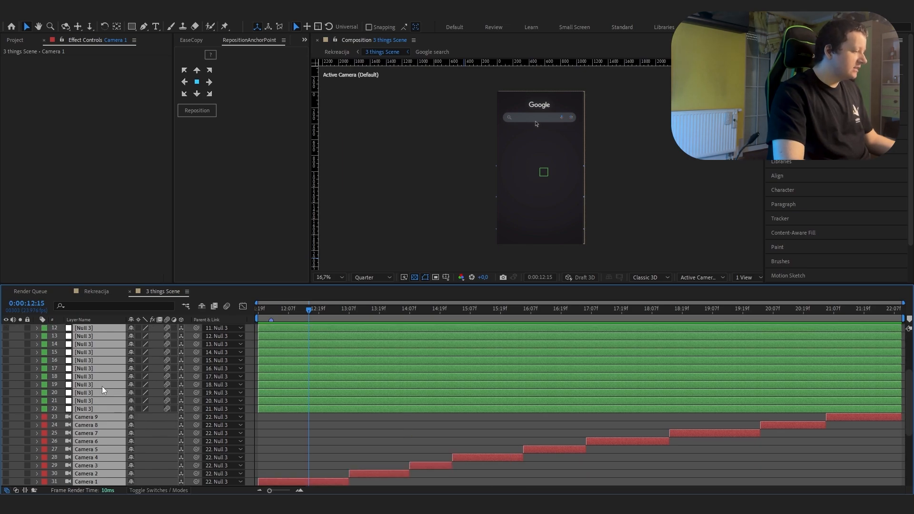
left_click(7, 344)
scroll(308, 420, "down", 1)
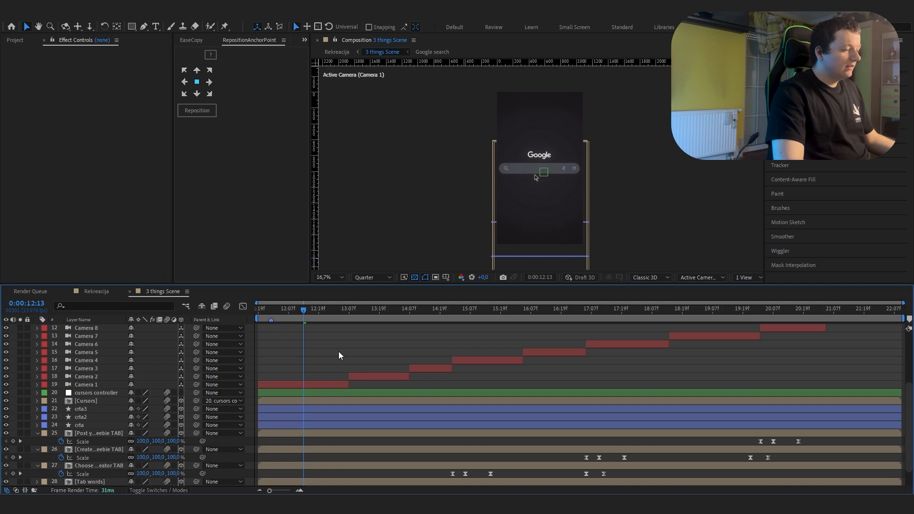
Step: Preview the camera cuts of 3 things Scene without the Null 3 layers, scrubbing from 0:00:12:13 toward the scene's end
scroll(344, 356, "up", 6)
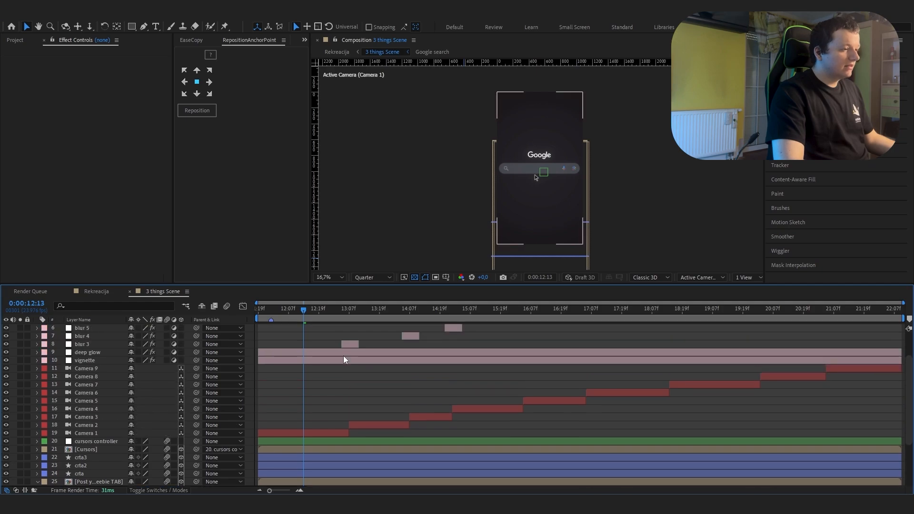
scroll(344, 355, "down", 3)
key("space")
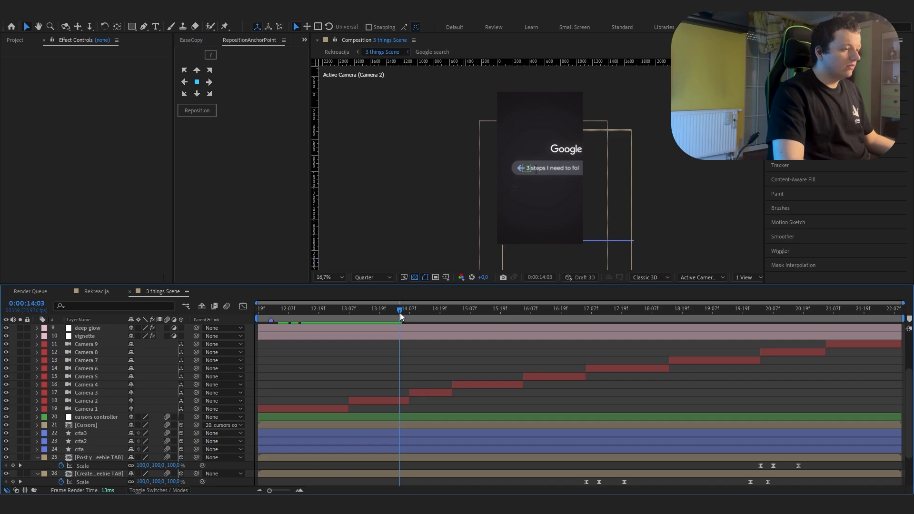
left_click_drag(400, 312, 854, 383)
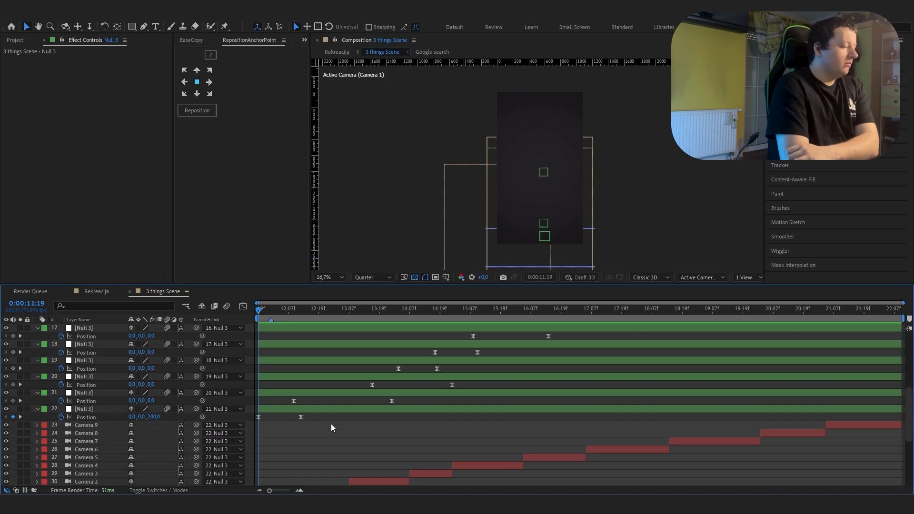
Step: Scrub through 3 things Scene from 0:00:11:19 to examine how the Null 3 layers' staggered Position keyframes move the cameras
left_click_drag(266, 320, 384, 338)
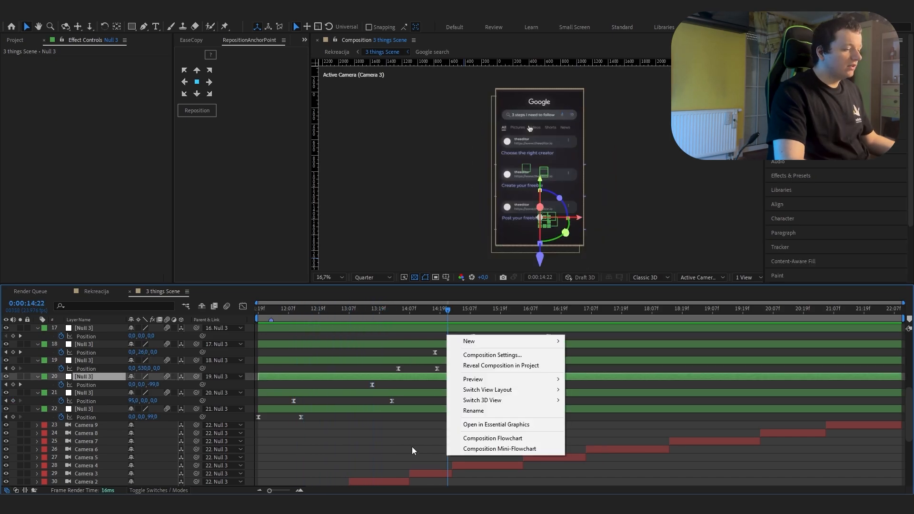
left_click(412, 447)
left_click_drag(454, 310, 898, 398)
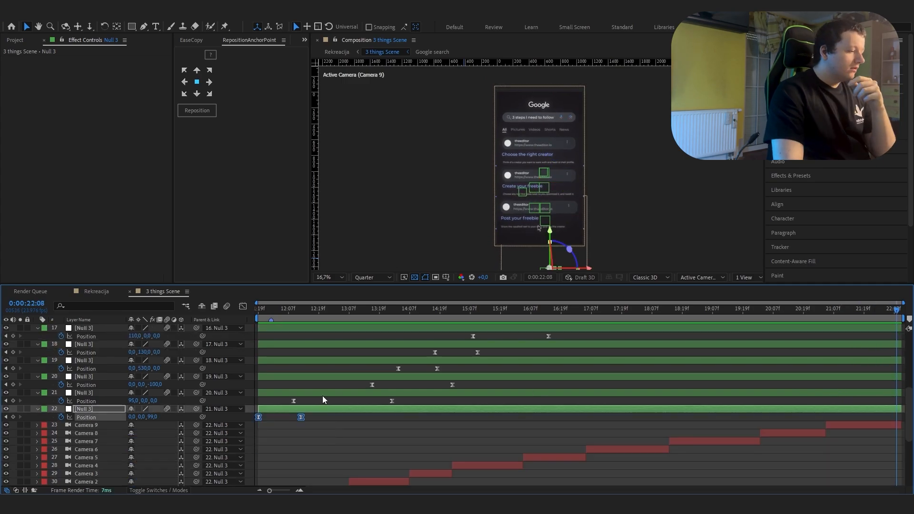
left_click_drag(281, 312, 305, 378)
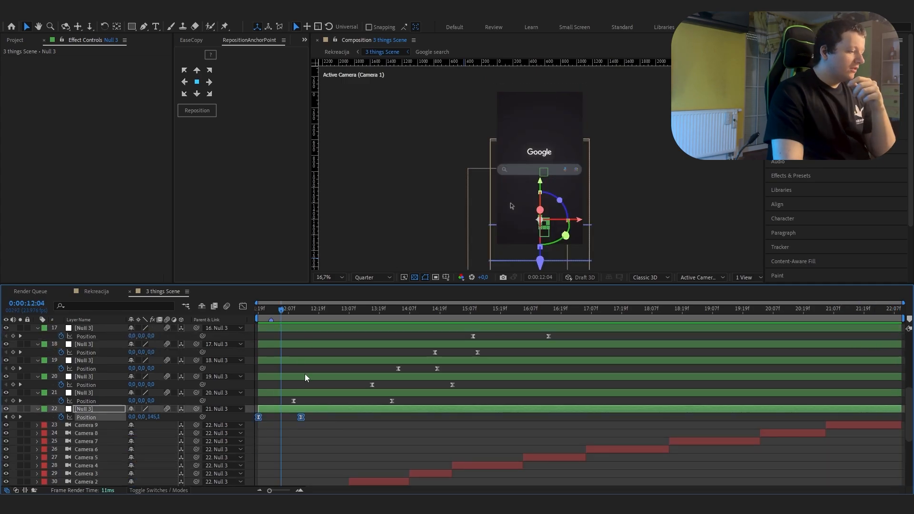
Step: Inspect the Position speed graphs of the Null 3 layers 22 and 21
left_click(243, 307)
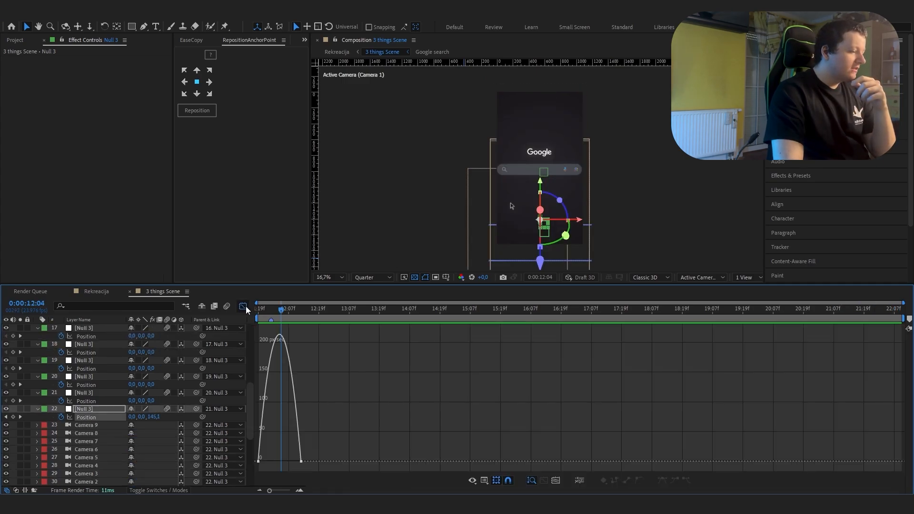
left_click(243, 307)
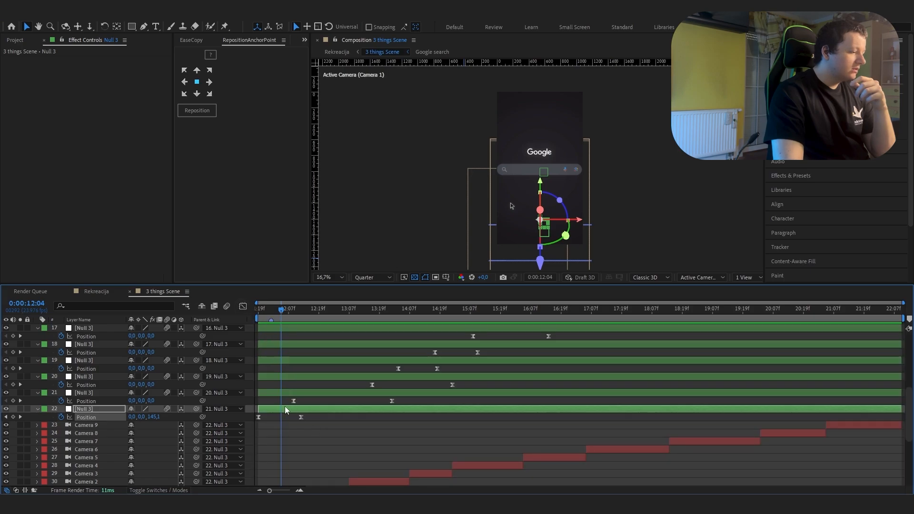
key("shift+F3")
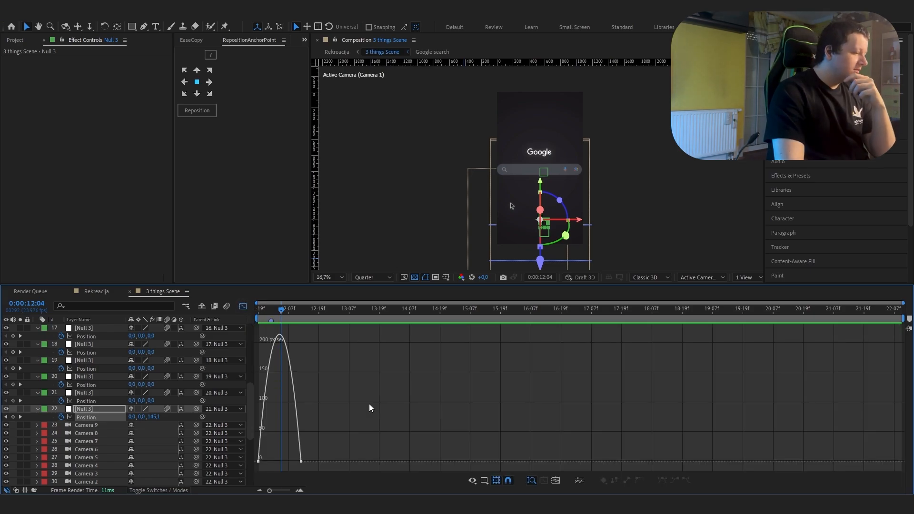
left_click_drag(447, 406, 256, 483)
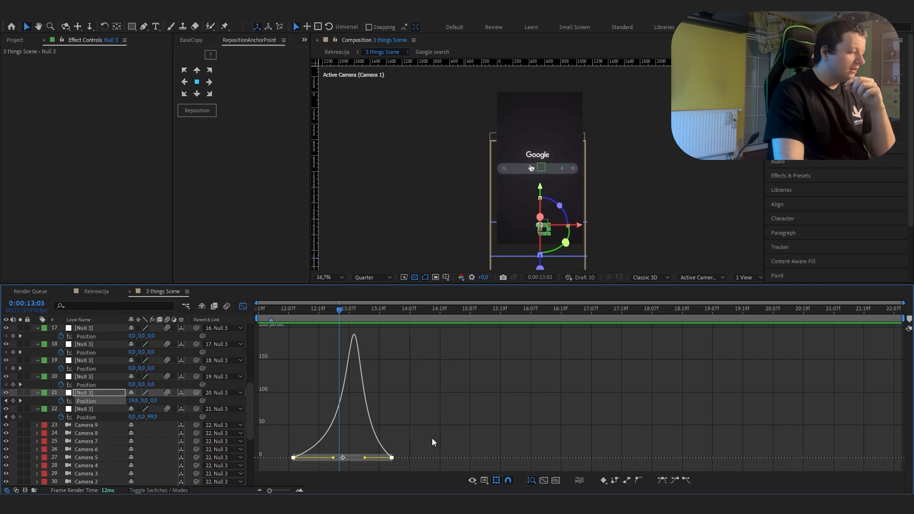
Step: Inspect the Position keyframes and speed graphs of the Null 3 layers from layer 20 up to layer 16
left_click(242, 306)
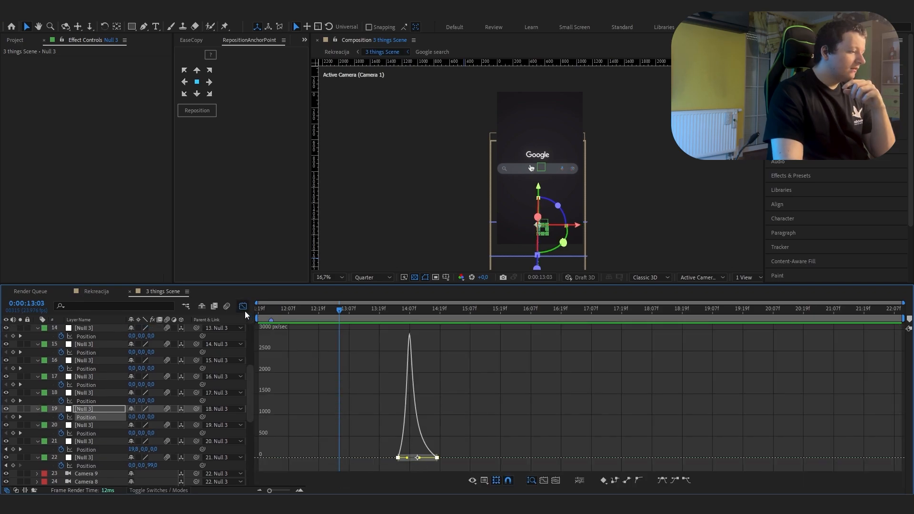
left_click(243, 307)
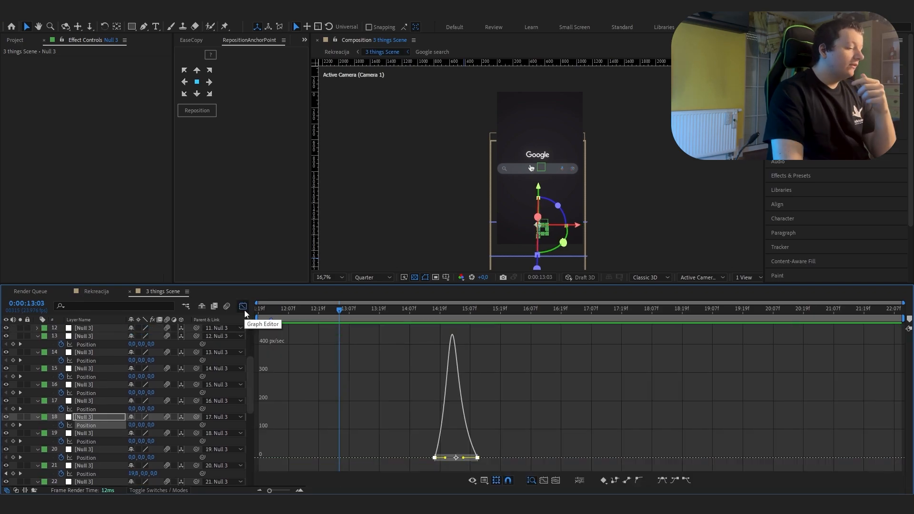
left_click(243, 306)
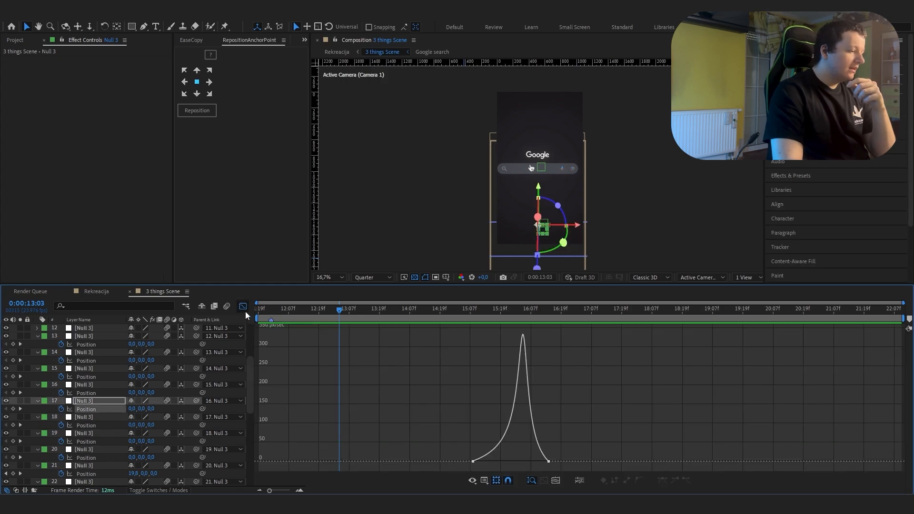
key("ctrl+Up")
key("ctrl+Up")
key("ctrl+Up")
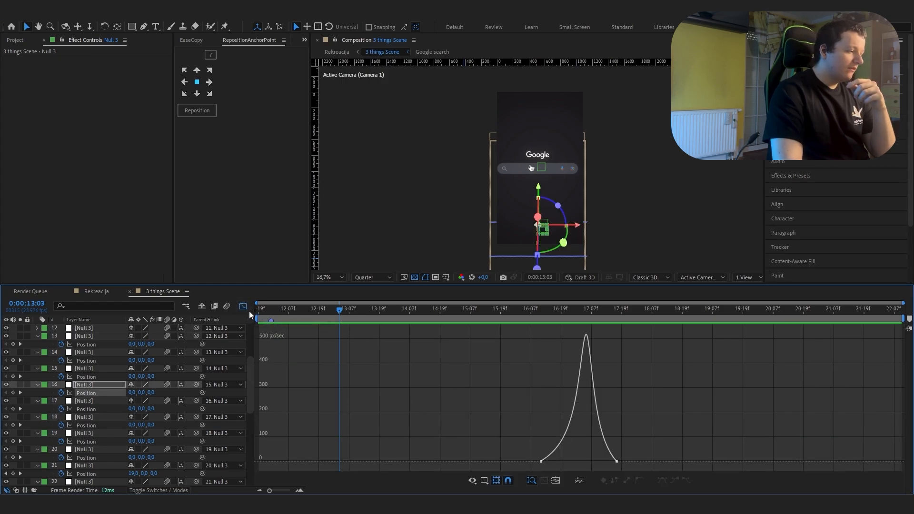
Step: Look over the vignette and blur adjustment layers' effects above the cameras in 3 things Scene
left_click_drag(795, 314, 887, 337)
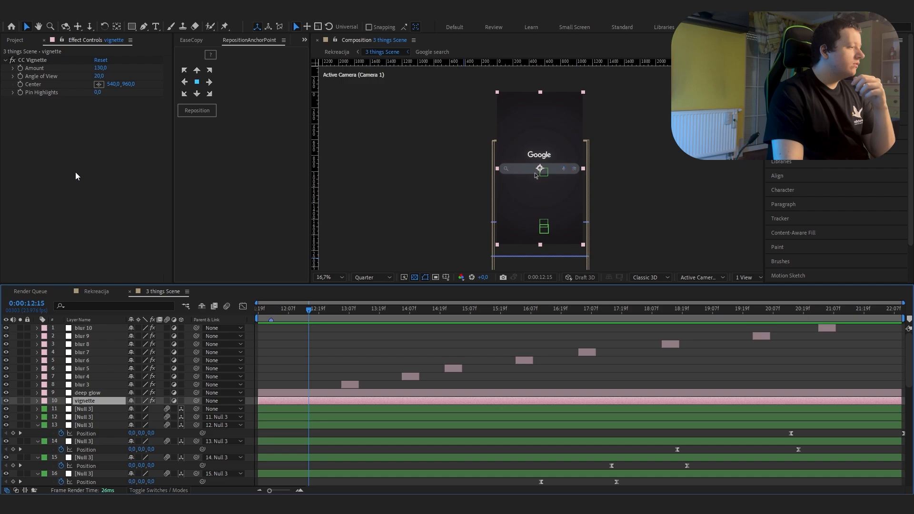
key("ctrl+Up")
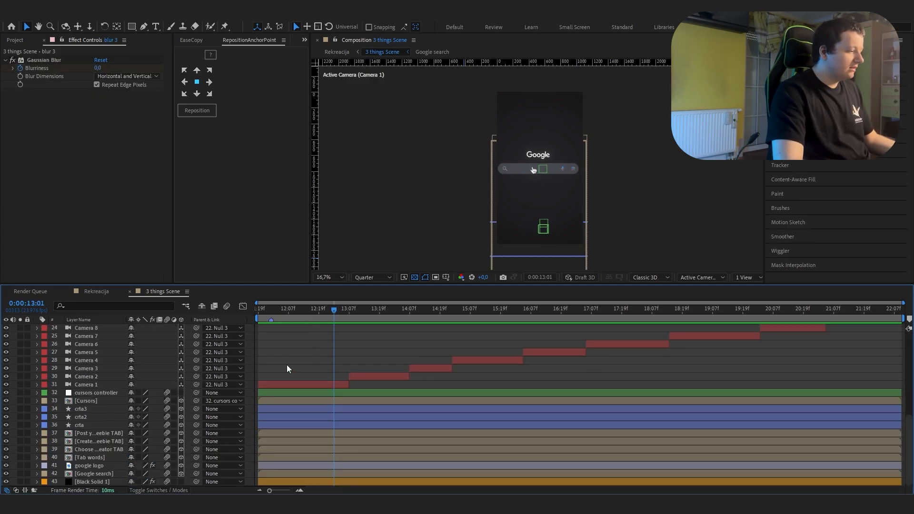
scroll(301, 351, "up", 5)
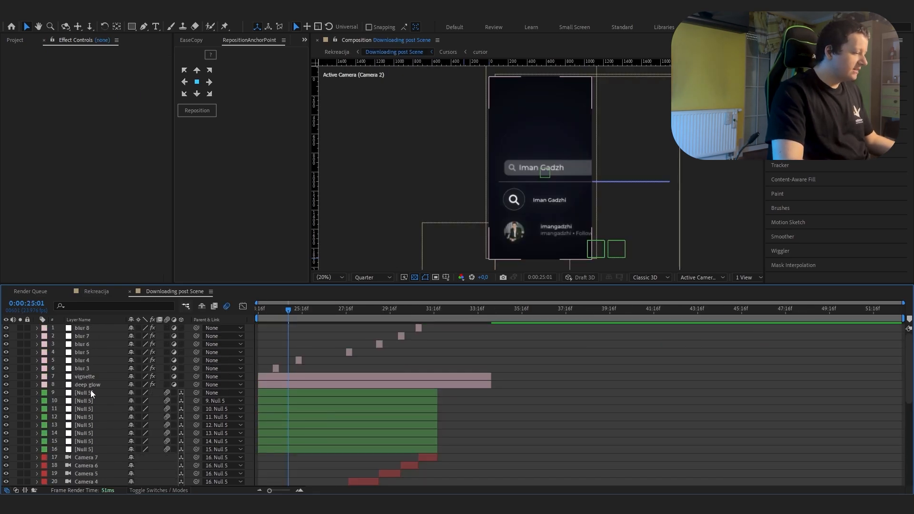
Step: Hide the Null 5 and camera layers of Downloading post Scene and scrub through the scene without camera movement
left_click(90, 391)
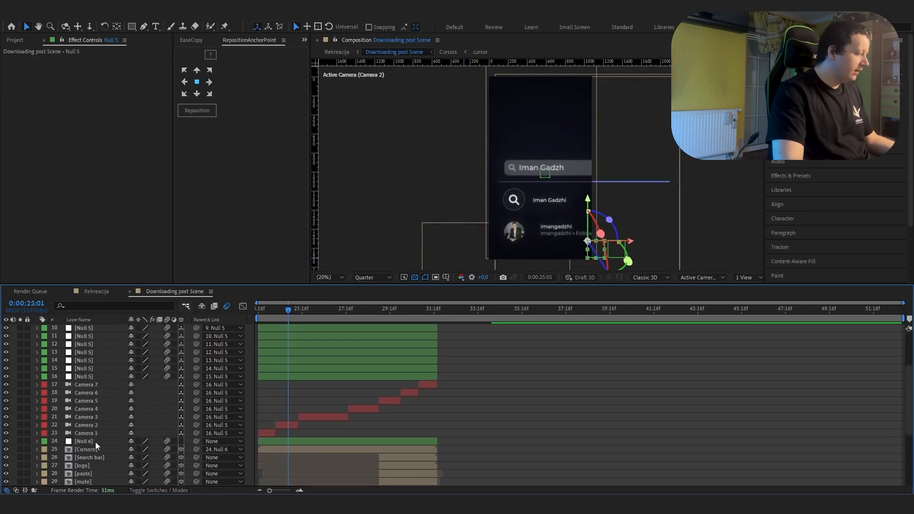
left_click(98, 435, "shift")
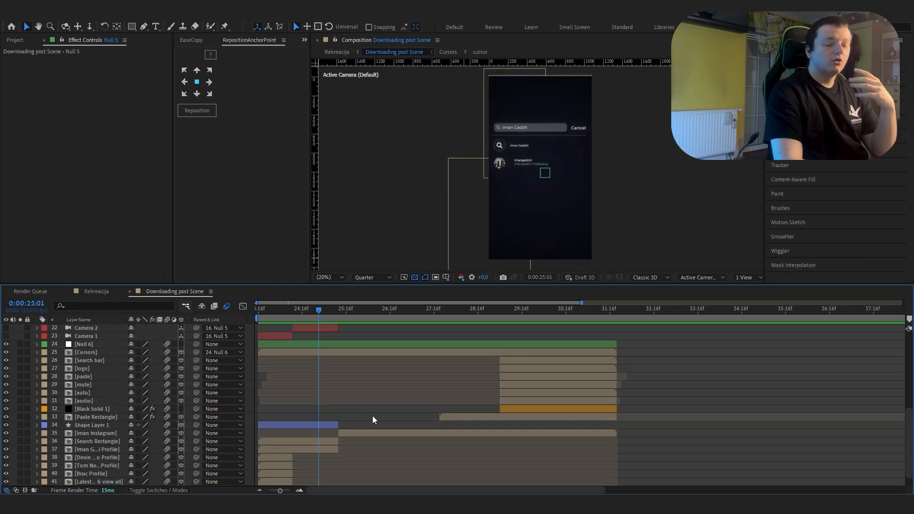
scroll(372, 415, "down", 1)
left_click_drag(309, 315, 489, 397)
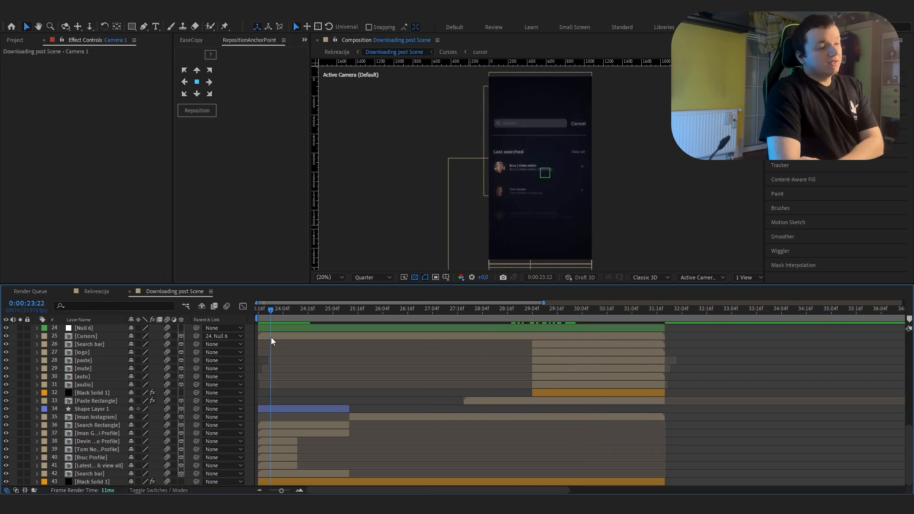
mouse_move(270, 337)
left_mouse_down()
mouse_move(304, 342)
mouse_move(274, 344)
left_mouse_up()
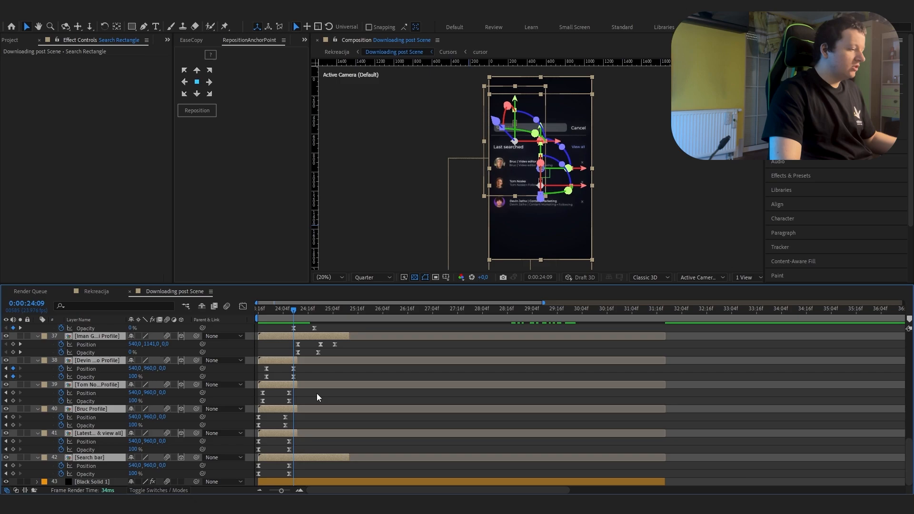
Step: Examine the staggered Position and Opacity keyframes of the profile and search bar layers in Downloading post Scene
left_click(316, 394)
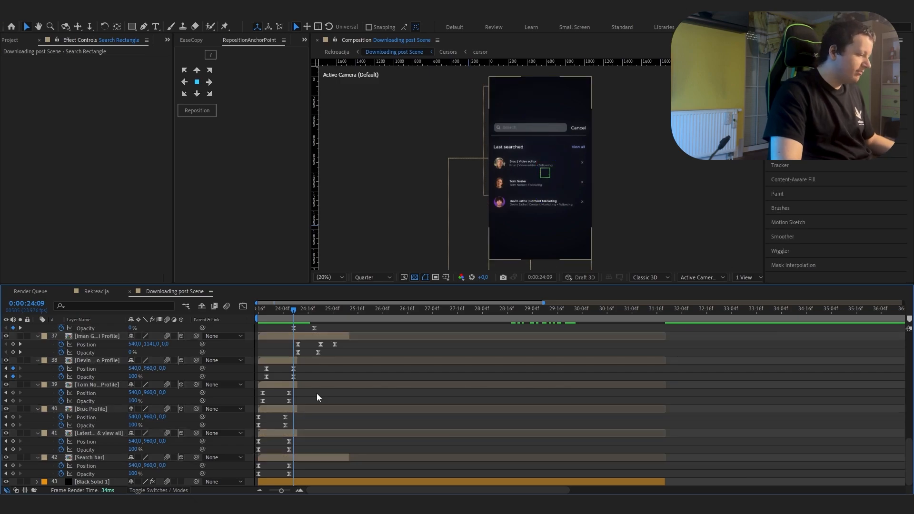
left_click(299, 490)
left_click_drag(328, 490, 292, 489)
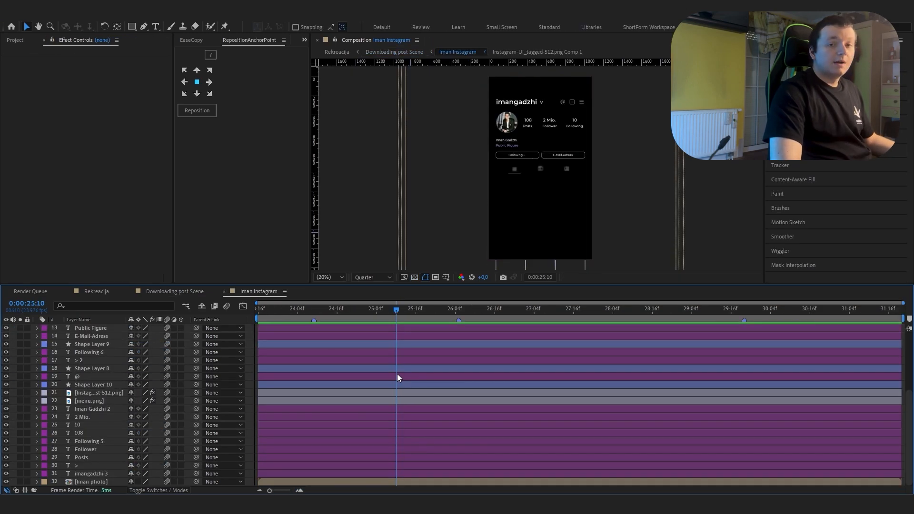
left_click_drag(397, 374, 458, 378)
scroll(488, 390, "up", 4)
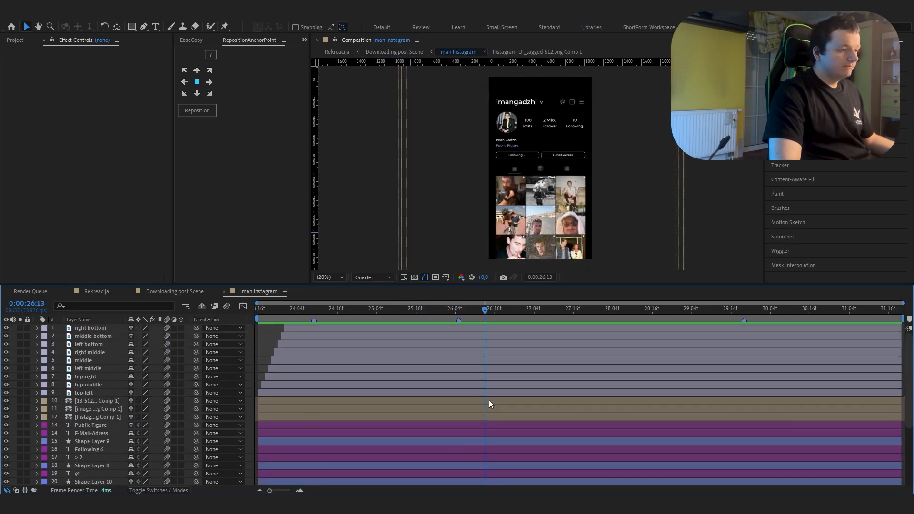
Step: Scrub the Iman Instagram composition and examine the offset Position and Opacity keyframes of the nine grid photo layers
left_click_drag(407, 312, 484, 342)
key("ctrl+z")
scroll(406, 371, "up", 2)
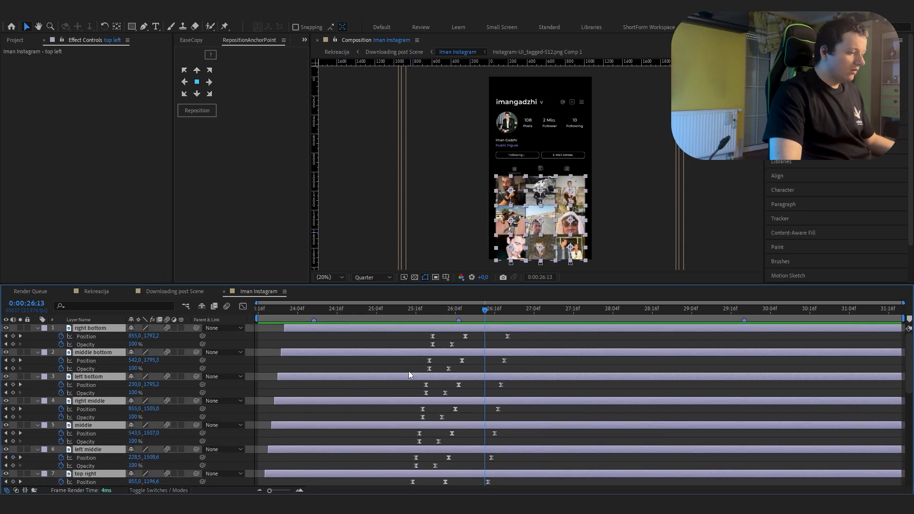
scroll(409, 373, "down", 6)
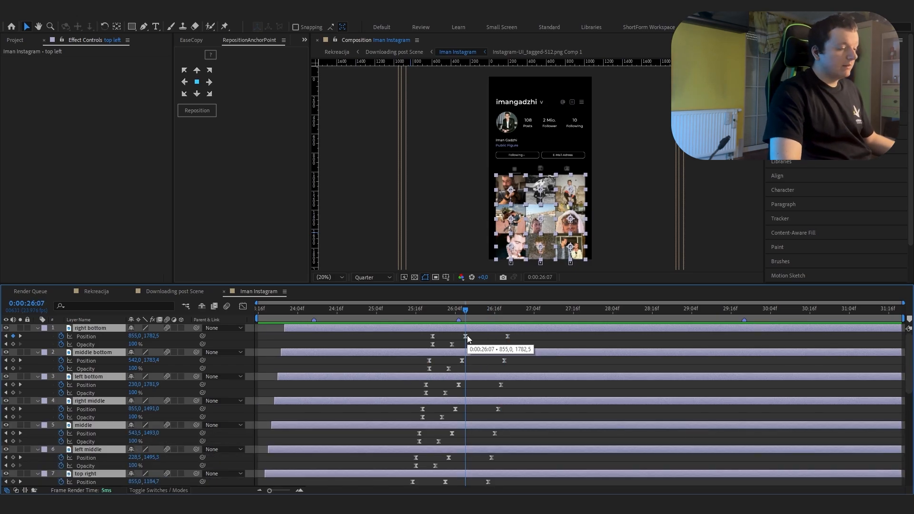
scroll(465, 372, "down", 4)
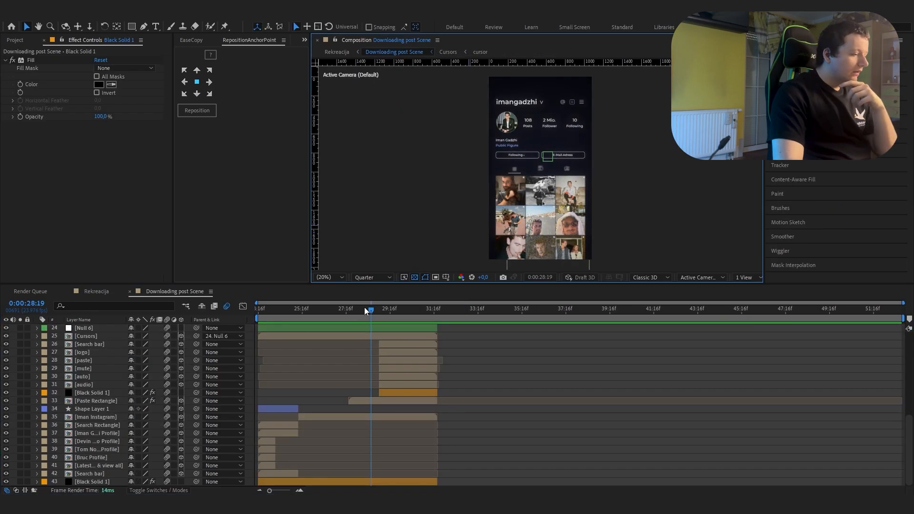
Step: Examine the Opacity and Position keyframes of the Search bar, logo, paste, mute, auto and audio layers around 0:00:29:10
left_click_drag(364, 307, 406, 318)
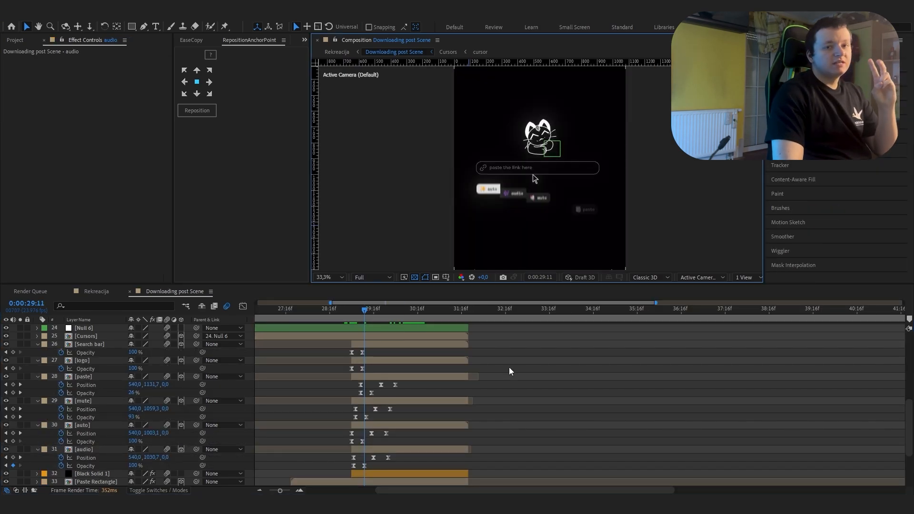
left_click(376, 362)
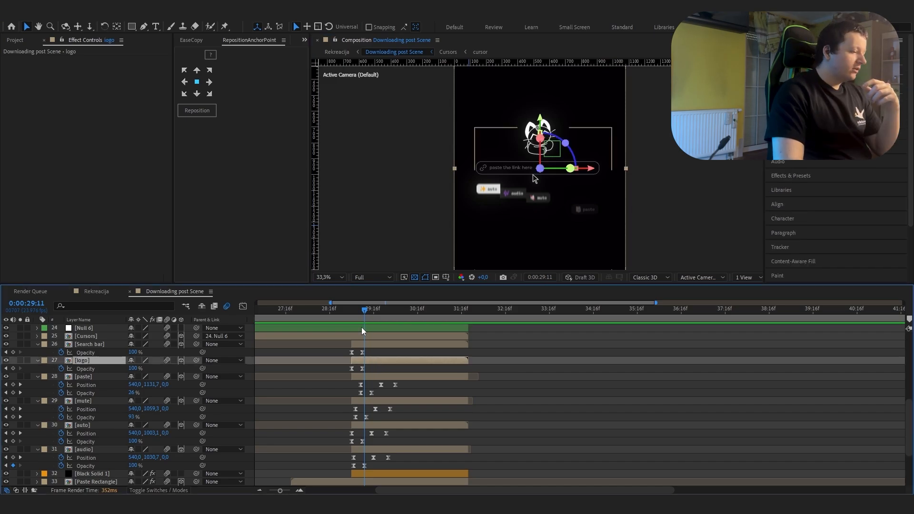
left_click(352, 317)
left_click_drag(353, 321, 362, 320)
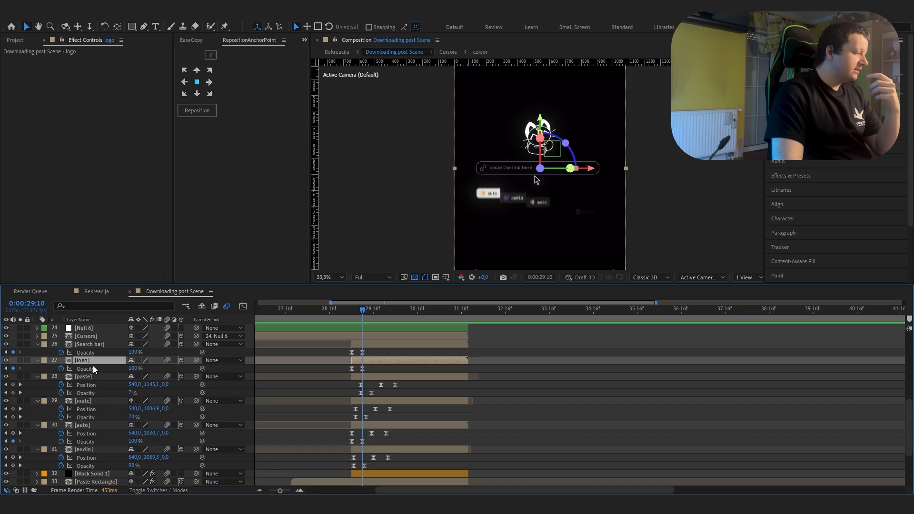
left_click(357, 415)
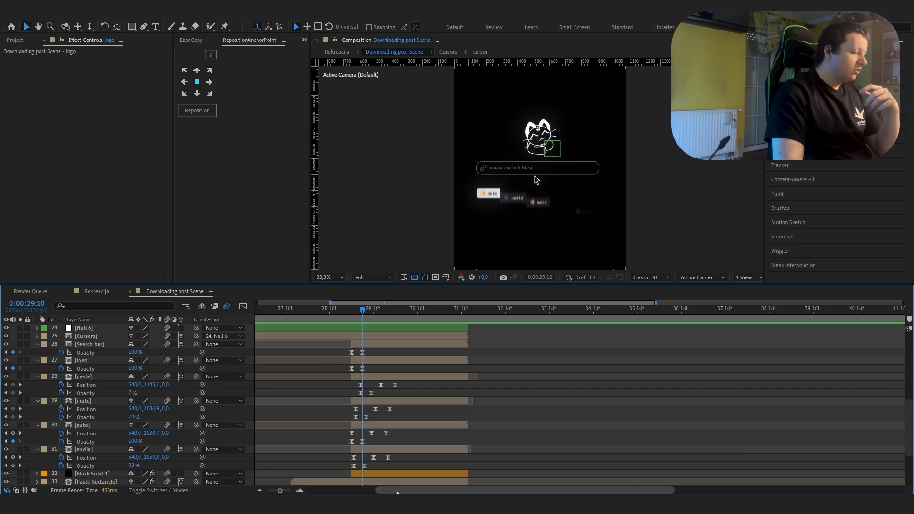
left_click_drag(397, 491, 364, 490)
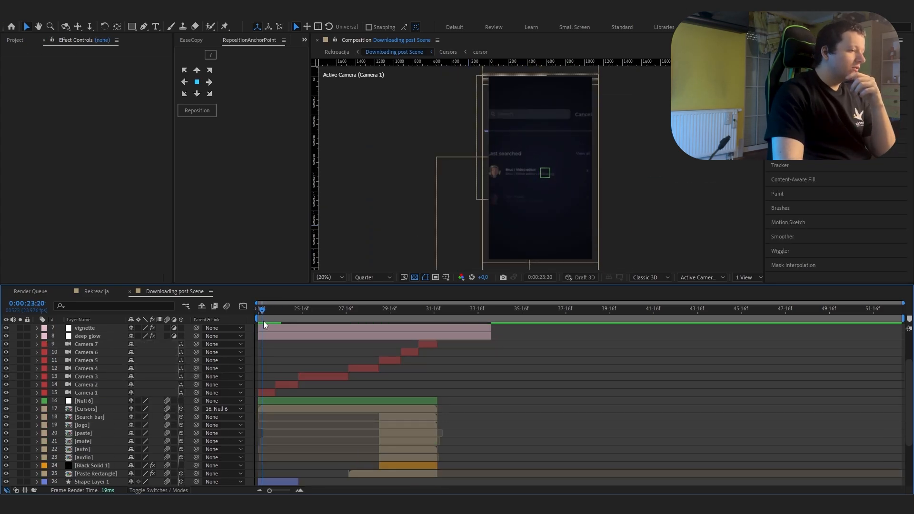
Step: Scrub Downloading post Scene to compare its camera cuts without the Null 5 layers and with their staggered Position keyframes
left_click_drag(263, 322, 424, 330)
left_click(271, 392)
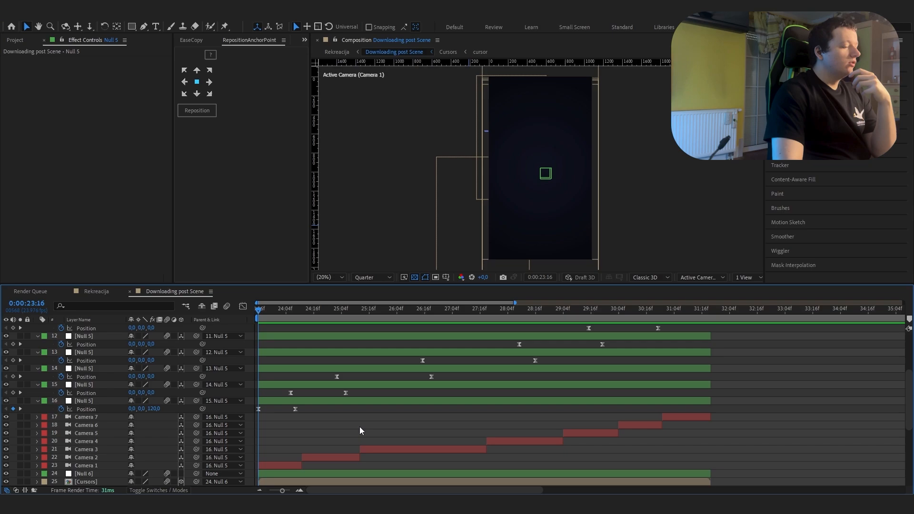
left_click(275, 315)
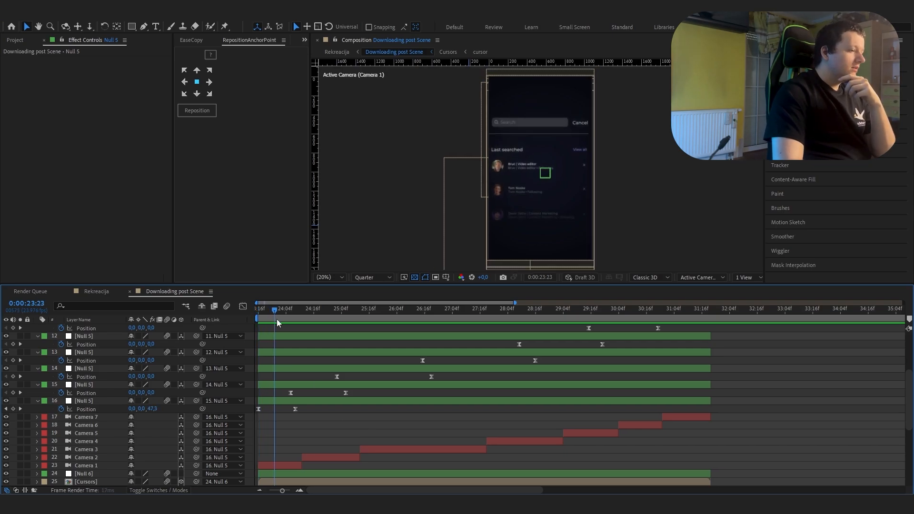
left_click_drag(277, 319, 429, 358)
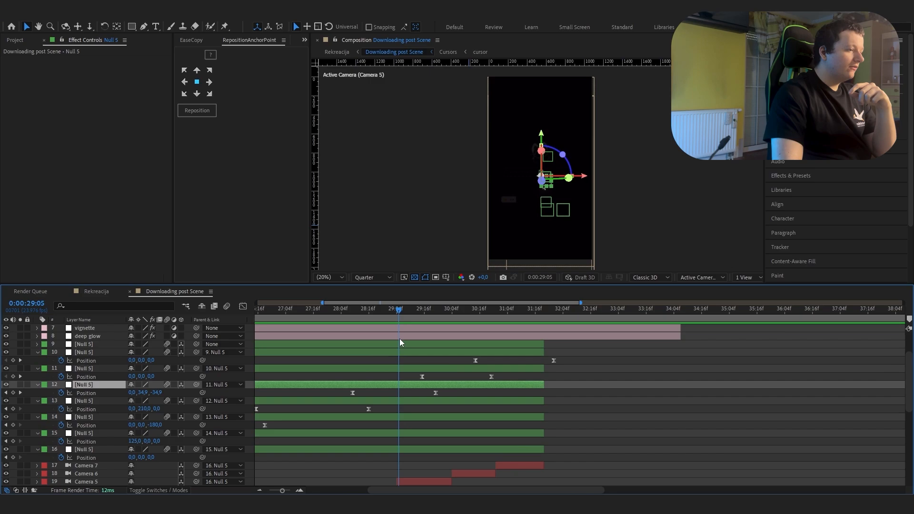
left_click_drag(399, 339, 473, 375)
right_click(434, 345)
left_click(404, 361)
left_click(484, 354)
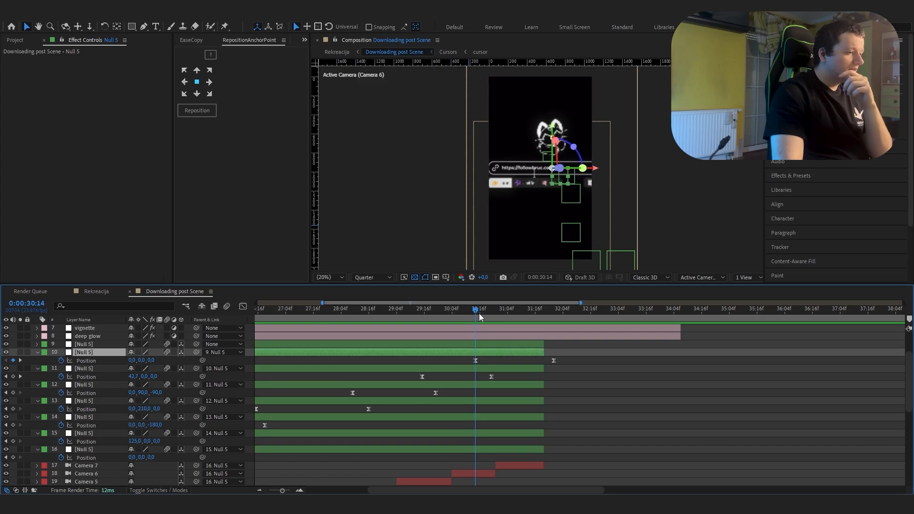
left_click_drag(480, 317, 519, 324)
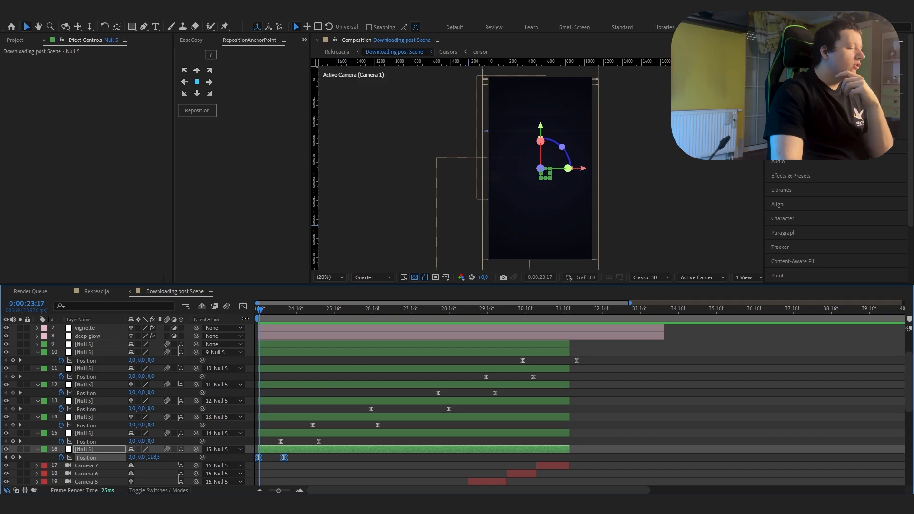
Step: Inspect the Position speed graphs of the Null 5 layers 16 and 15
left_click(243, 308)
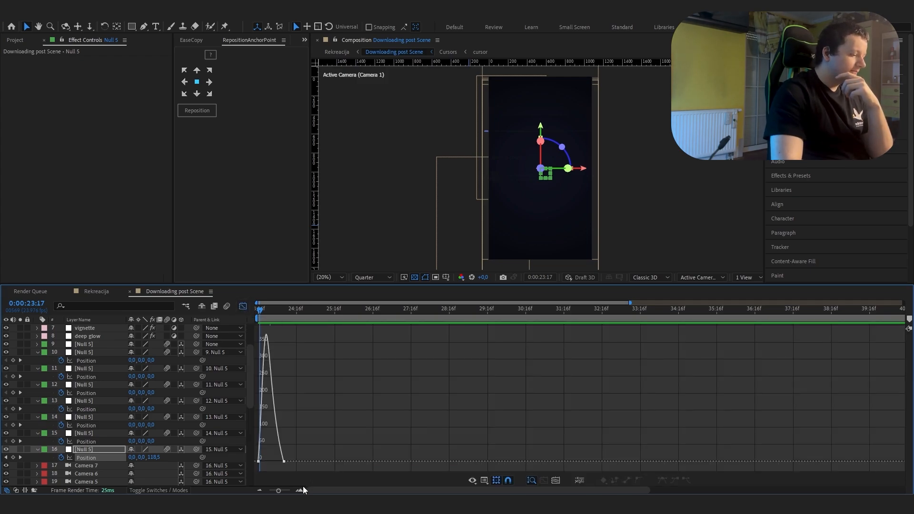
left_click(301, 489)
left_click(301, 490)
left_click(243, 307)
left_click_drag(523, 444, 331, 437)
left_click(242, 306)
left_click(242, 307)
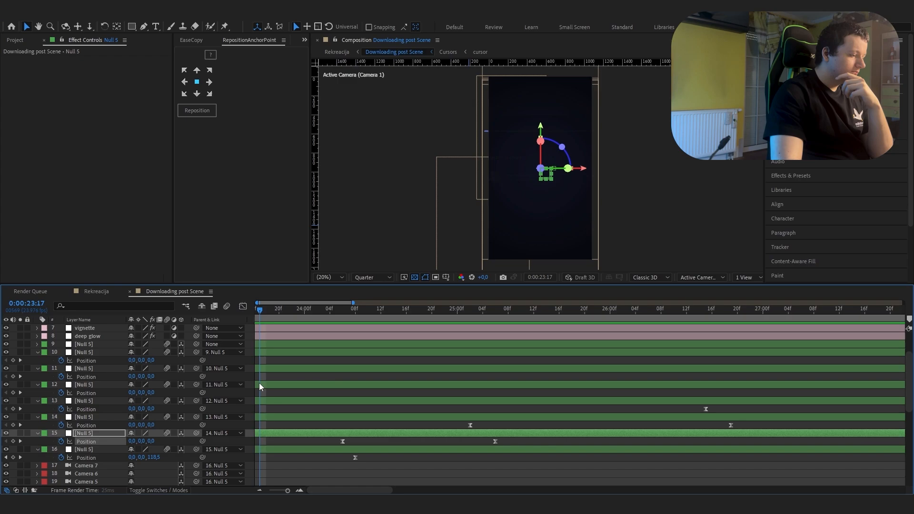
Step: Inspect the Position speed graphs of the Null 5 layers 14 and 13
left_click(280, 491)
left_click_drag(429, 428, 324, 421)
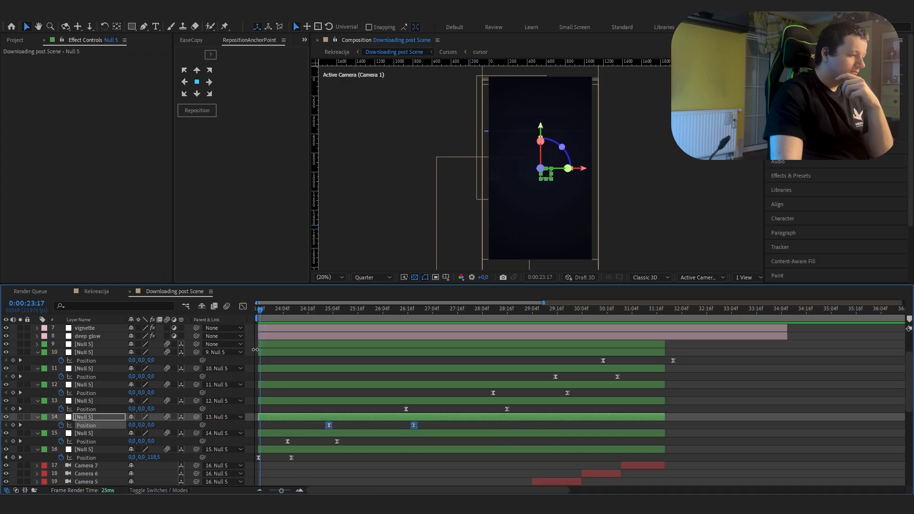
left_click(243, 309)
left_click(243, 309)
left_click(439, 409)
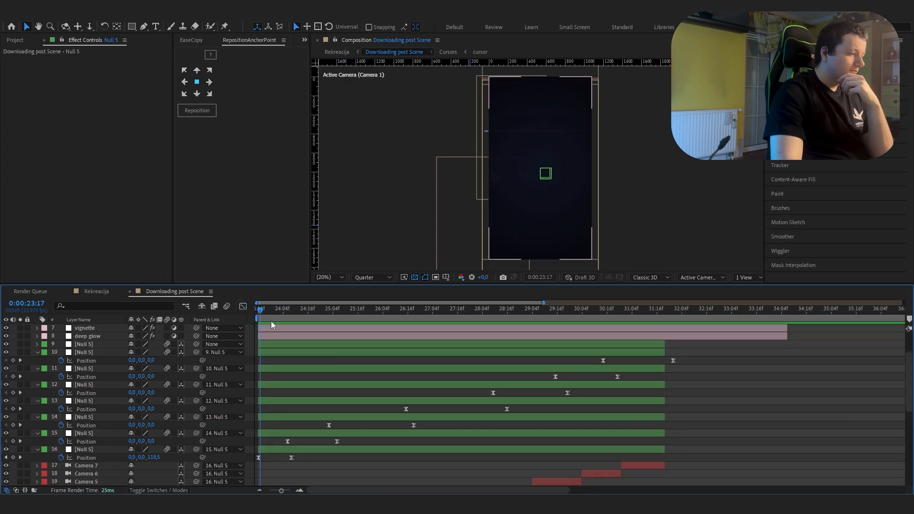
left_click_drag(515, 406, 376, 409)
left_click(243, 307)
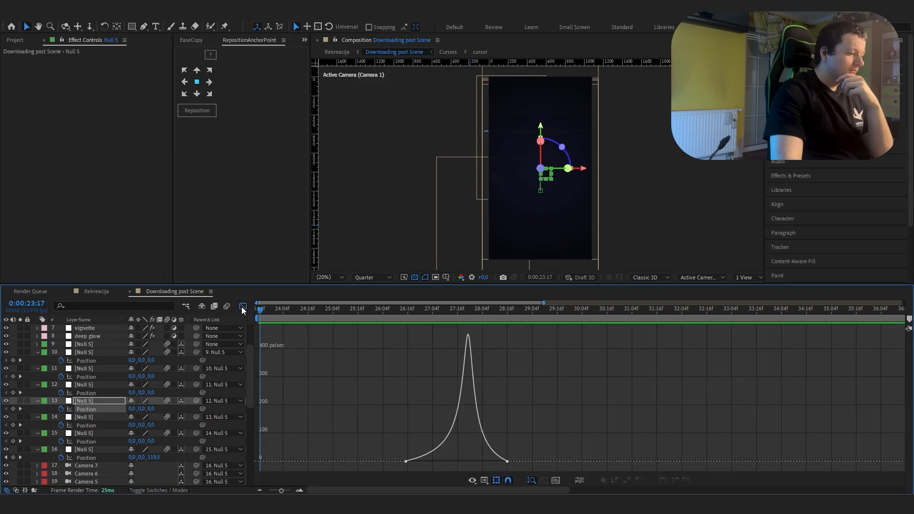
left_click(240, 309)
Step: Inspect the Position speed graphs of the Null 5 layers 12, 11 and 10
left_click_drag(575, 392, 484, 400)
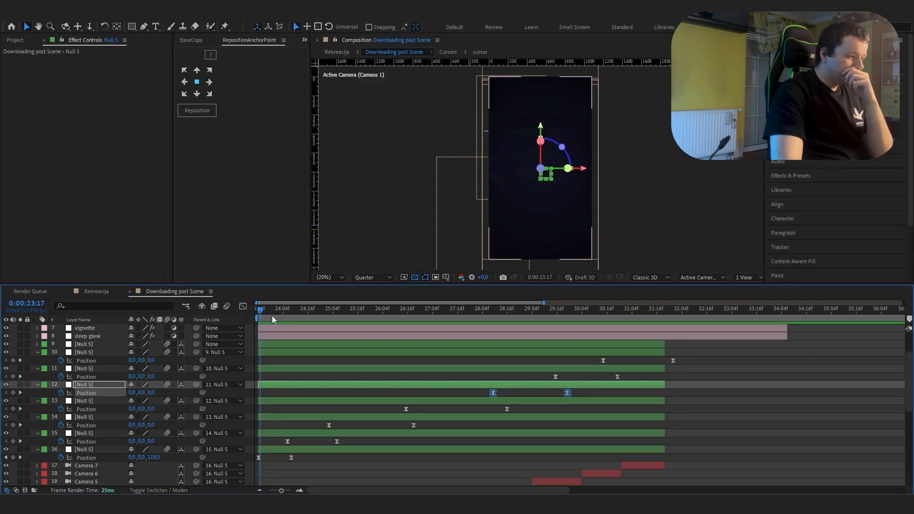
left_click(242, 307)
left_click(243, 307)
left_click_drag(633, 376, 543, 380)
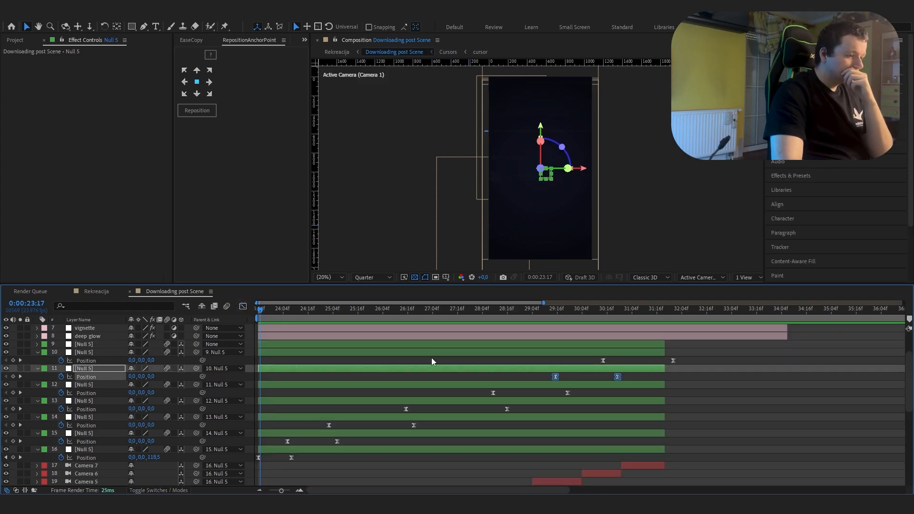
left_click(243, 307)
left_click(242, 307)
left_click_drag(681, 368, 570, 359)
left_click(243, 306)
left_click(243, 306)
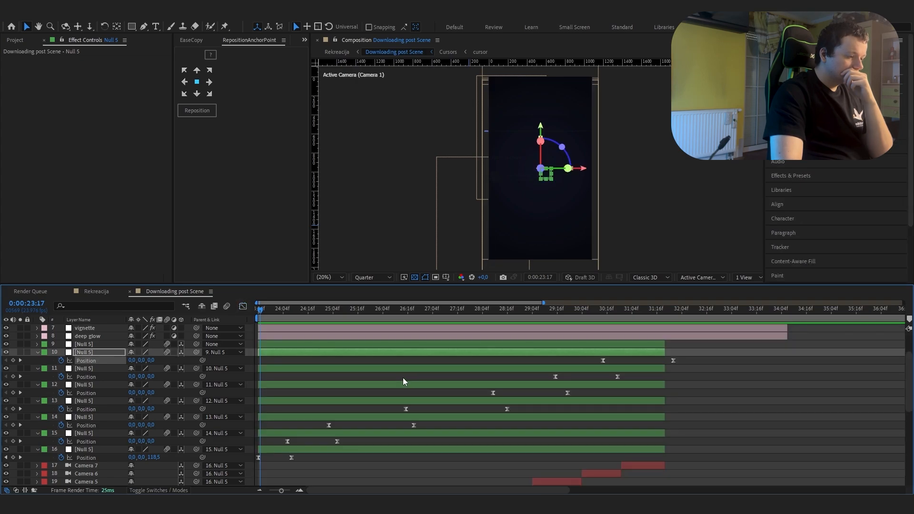
Step: Inspect the effect settings of the deep glow and vignette layers in Downloading post Scene
left_click(404, 377)
scroll(403, 376, "up", 3)
left_click(403, 384)
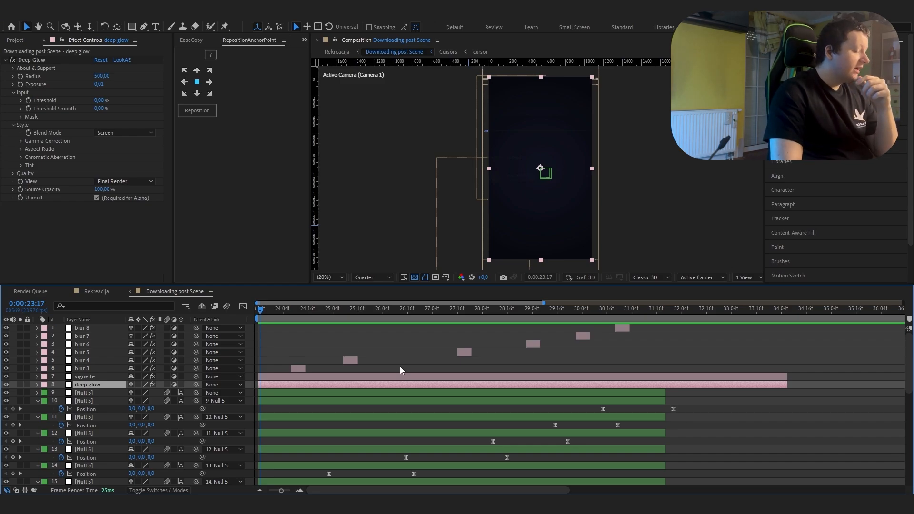
left_click(105, 378)
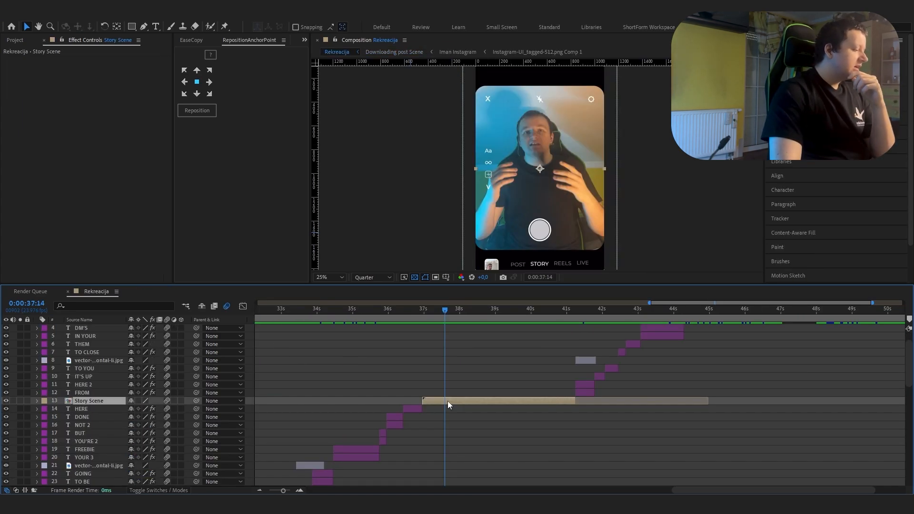
Step: Open Story Scene from the Rekreacija composition and examine its layers and the nested facecam composition
double_click(447, 401)
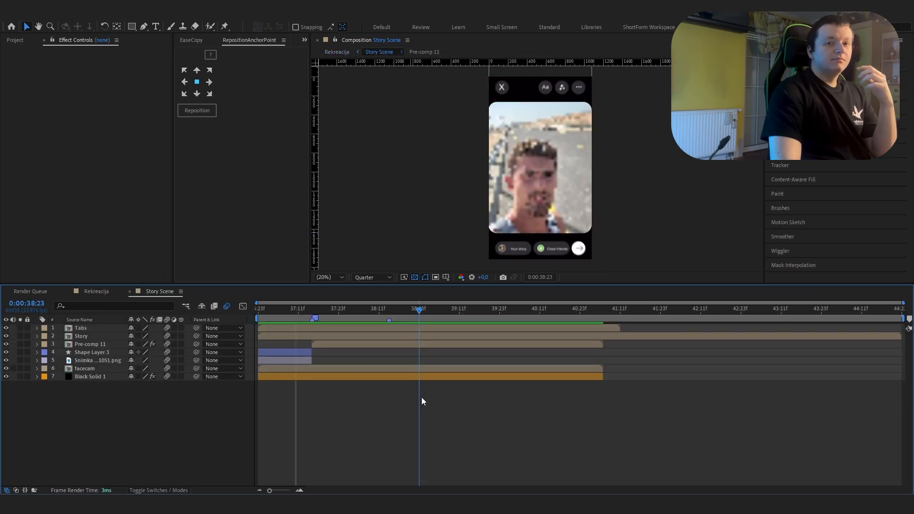
left_click_drag(422, 397, 321, 412)
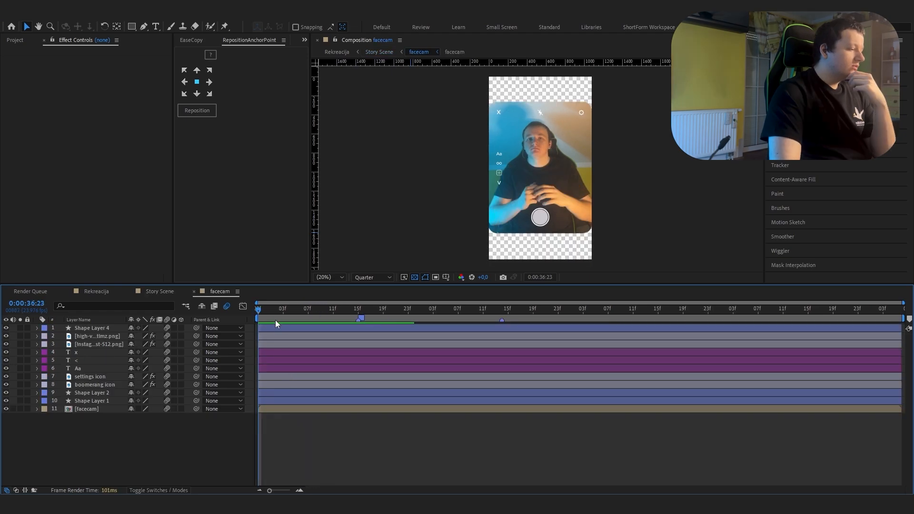
left_click_drag(280, 317, 287, 317)
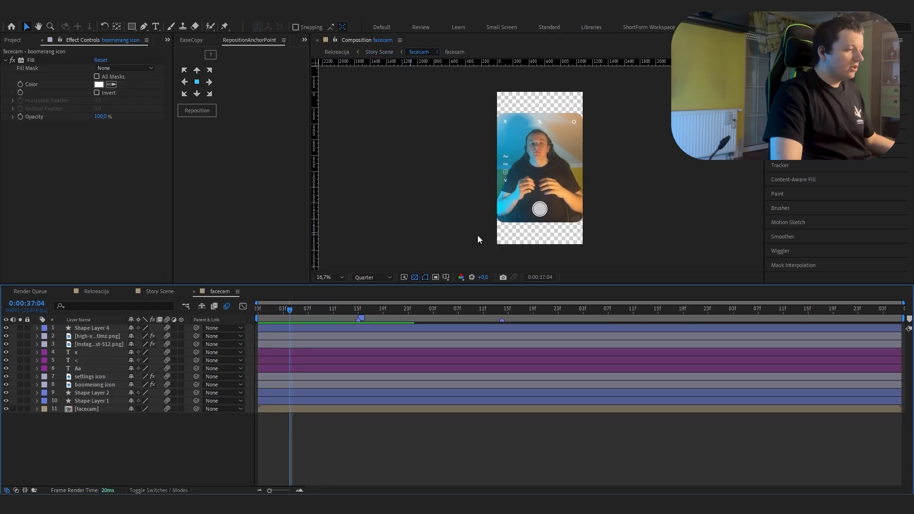
scroll(478, 237, "up", 1)
scroll(478, 238, "down", 1)
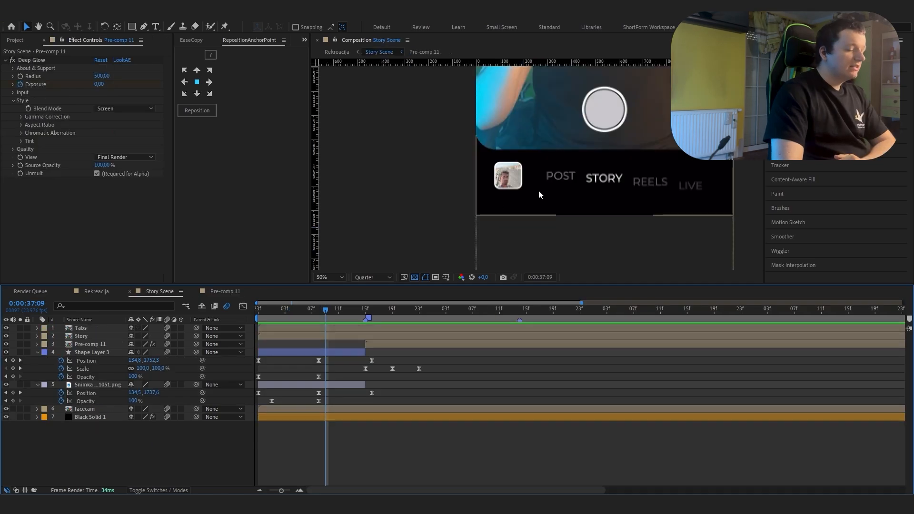
Step: Open Pre-comp 11 and scrub through the Position, Scale and Opacity animation of Shape Layer 10 and middle 2
left_click(236, 292)
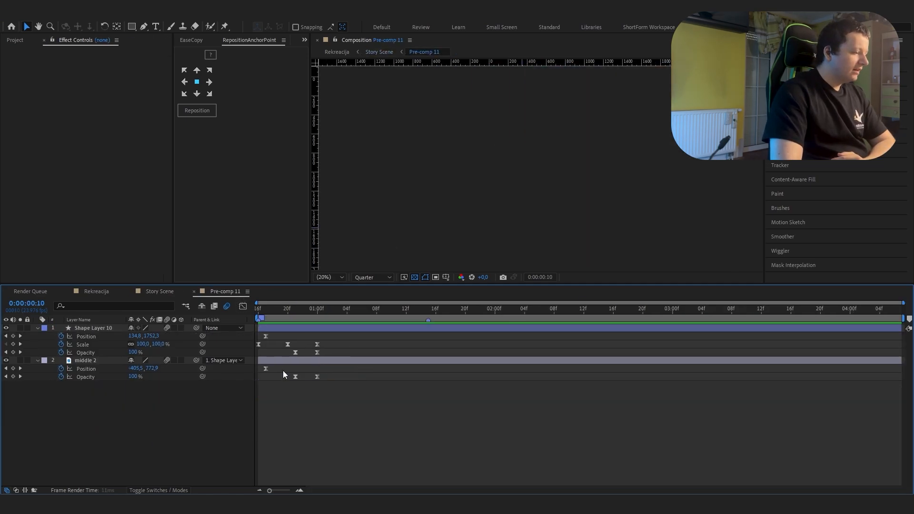
left_click_drag(258, 319, 304, 328)
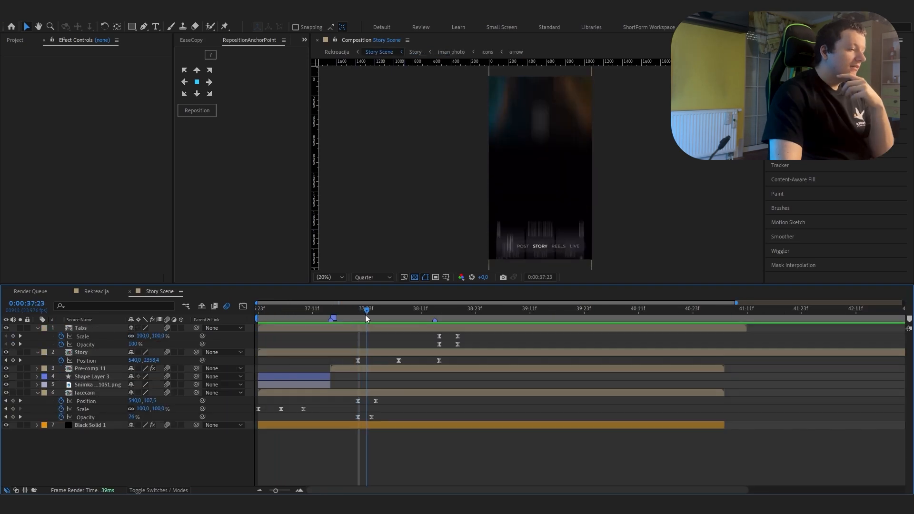
left_click_drag(364, 315, 512, 367)
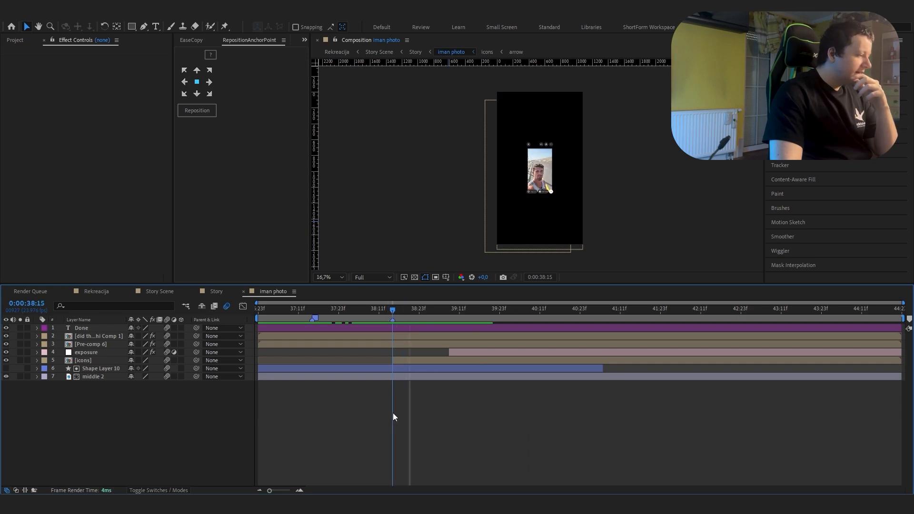
Step: Reveal the keyframes of the icons, exposure, Pre-comp 6 and caption layers in the iman photo composition and scrub through their animation
left_click(399, 358)
right_click(399, 352)
left_click(394, 343)
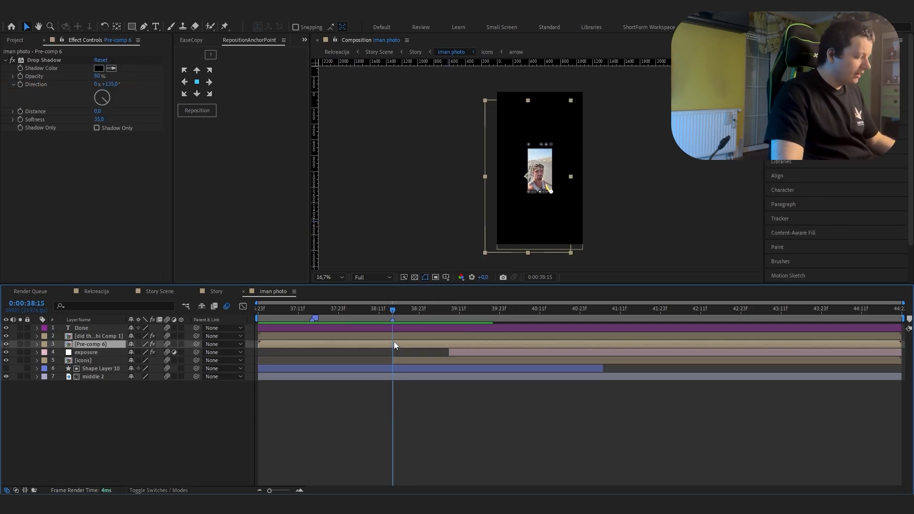
key("p")
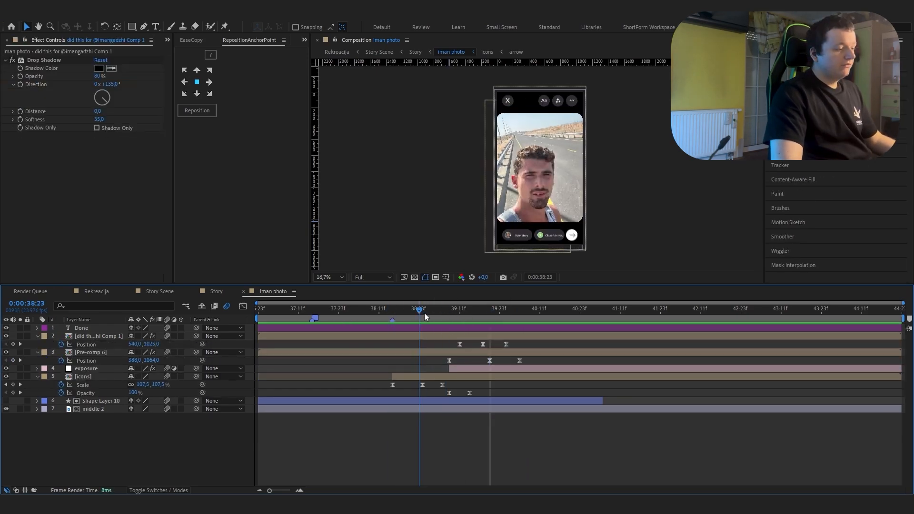
left_click_drag(425, 313, 506, 322)
left_click(508, 327)
left_click(508, 336)
left_click(86, 344)
left_click(243, 307)
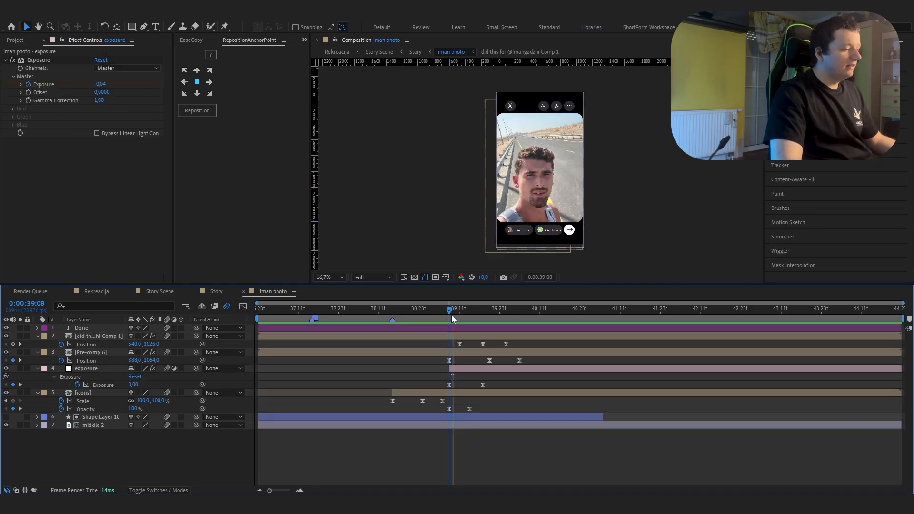
Step: Check the exposure layer's Exposure keyframe at 0:00:39:18 and close the iman photo composition
left_click_drag(452, 315, 484, 324)
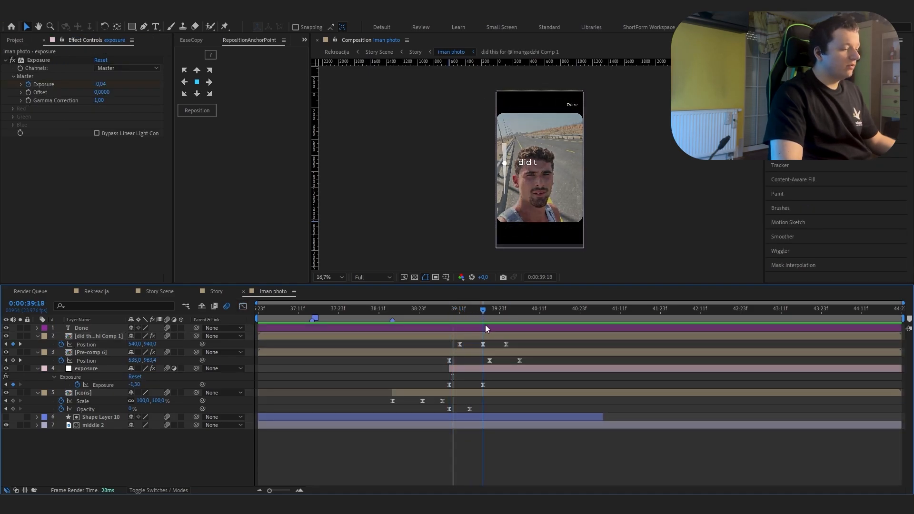
left_click(483, 384)
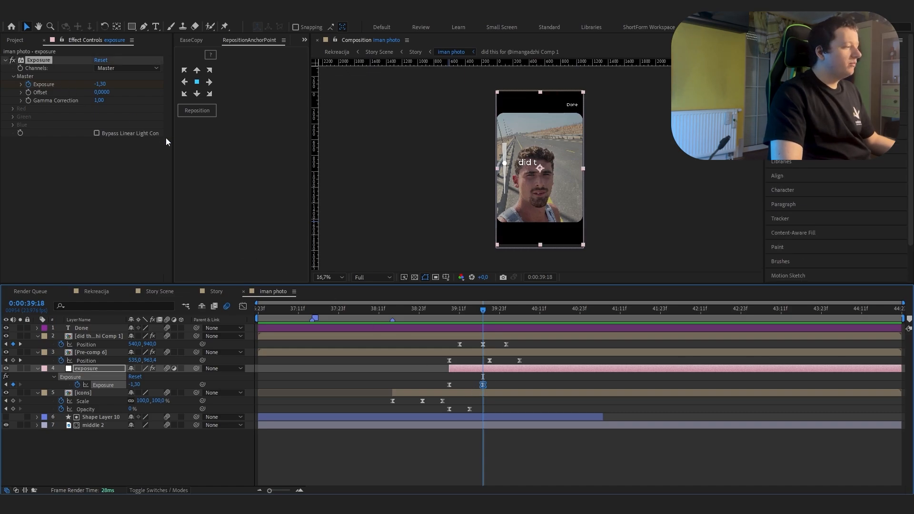
key("ctrl+w")
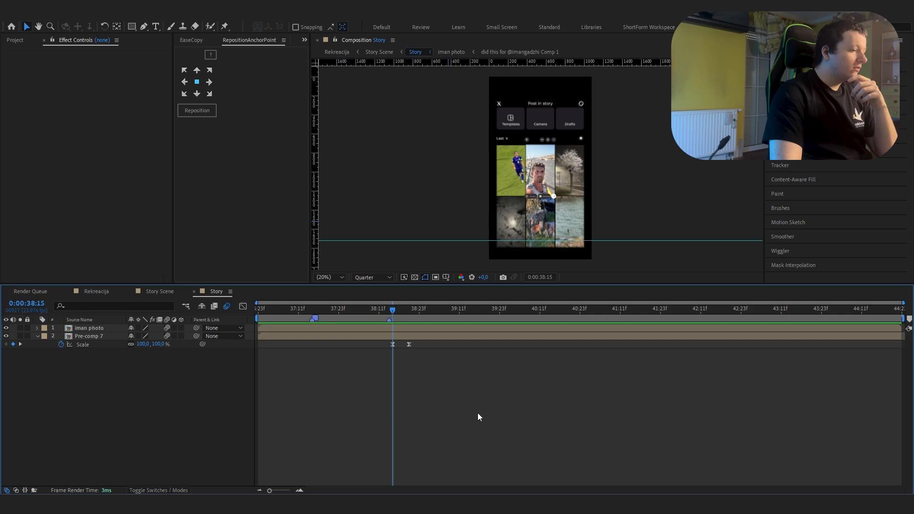
Step: Scrub through Pre-comp 7's Scale animation between 0:00:38:15 and 0:00:38:20 in the Story composition and close it
left_click(389, 328)
left_click(395, 338)
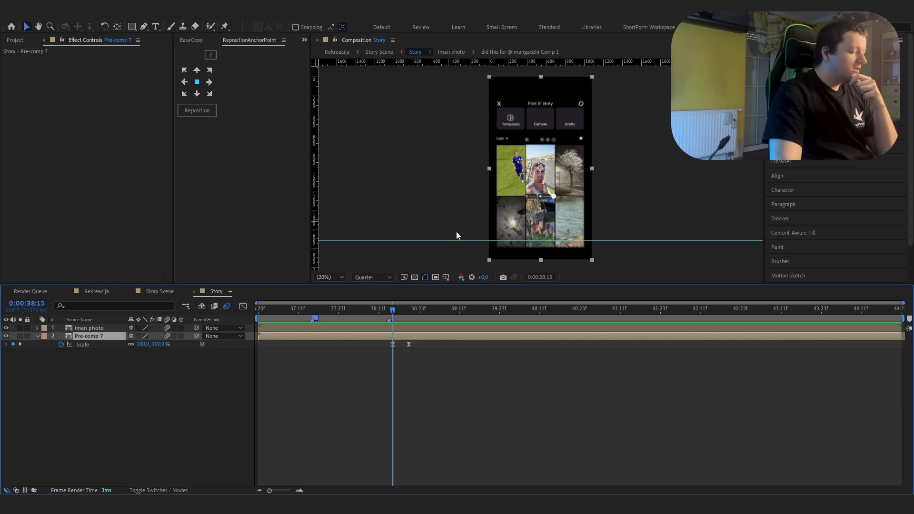
key("space")
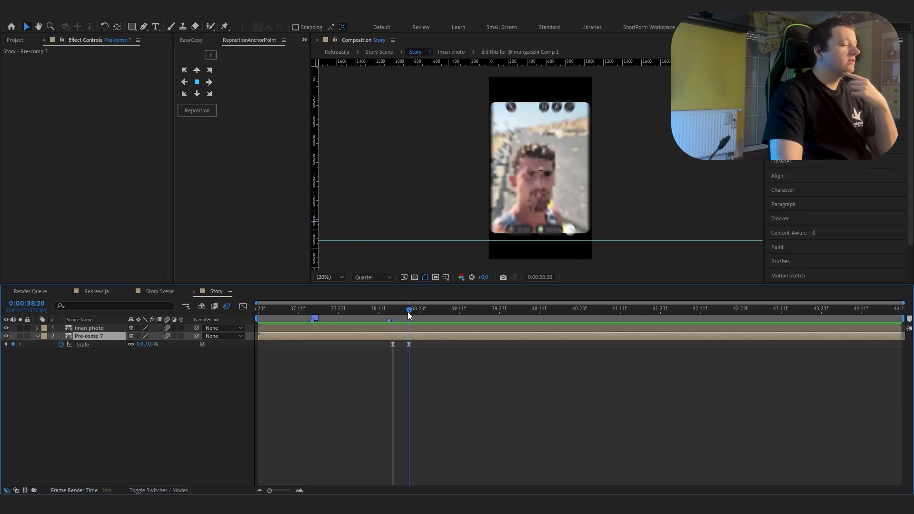
key("space")
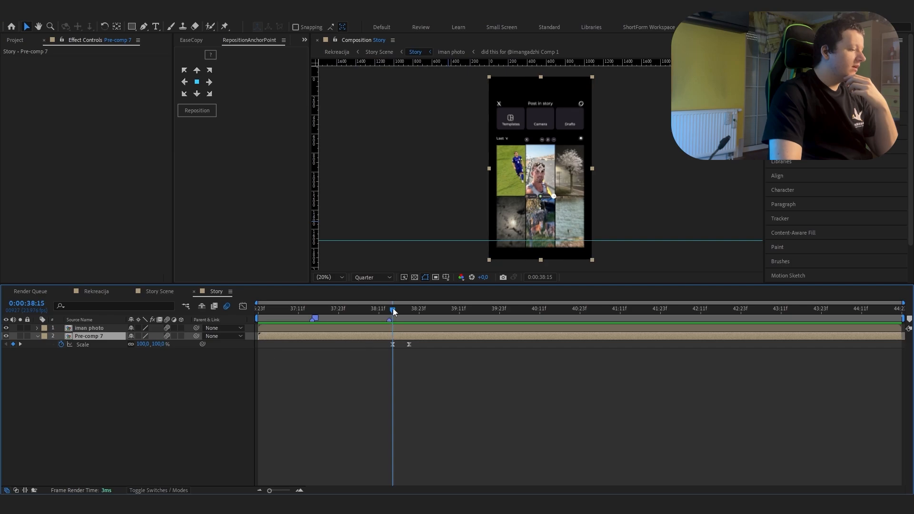
left_click_drag(394, 312, 410, 310)
left_click(387, 347)
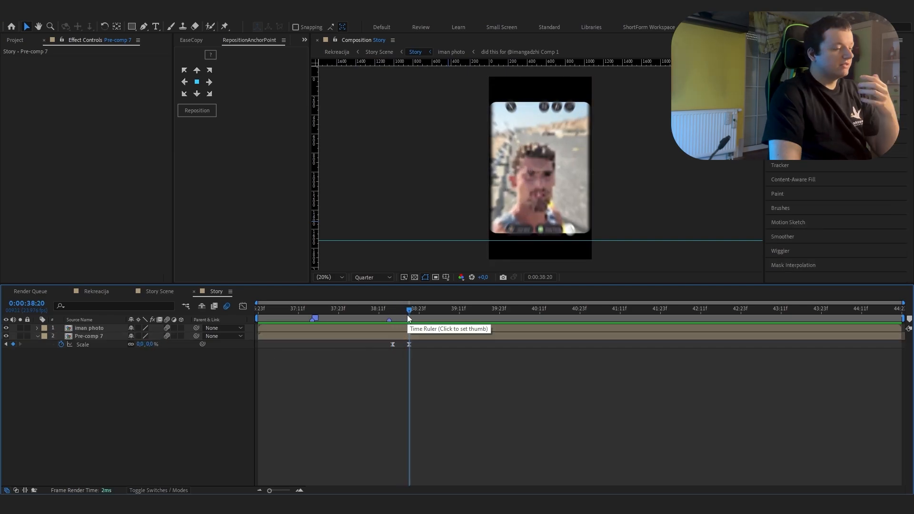
key("ctrl+w")
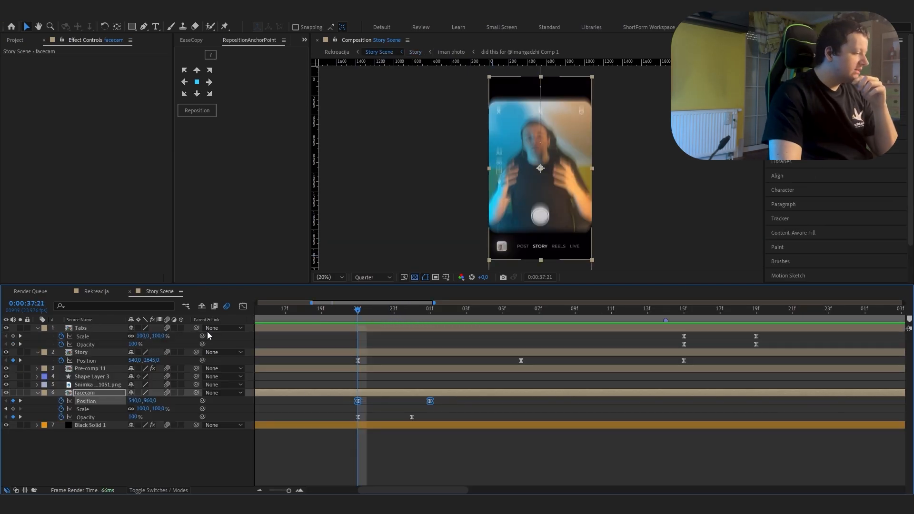
Step: Inspect the Position speed graph of the facecam layer in Story Scene
left_click(242, 306)
left_click_drag(431, 456, 343, 481)
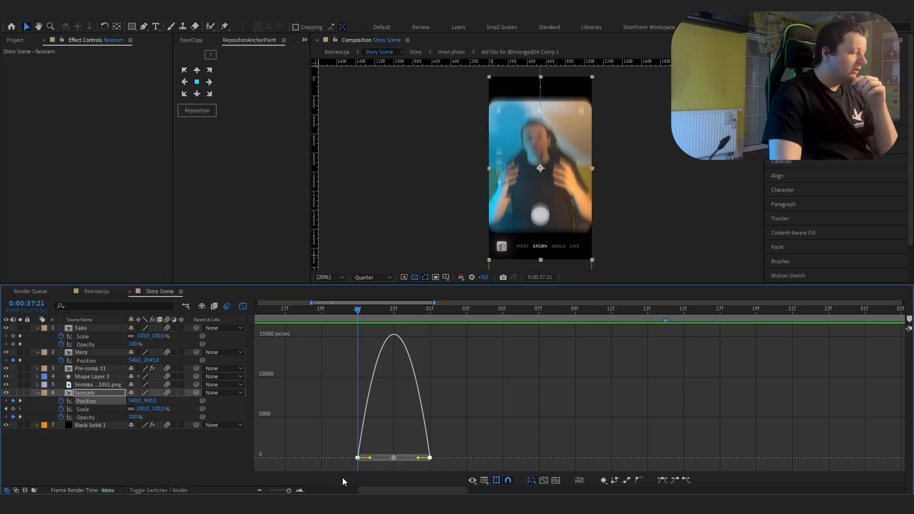
left_click(244, 307)
Step: Scrub through the Story layer's Position animation, inspect its speed graph and return to the Rekreacija composition
key("minus")
key("minus")
left_click_drag(455, 362, 349, 358)
left_click_drag(358, 310, 399, 334)
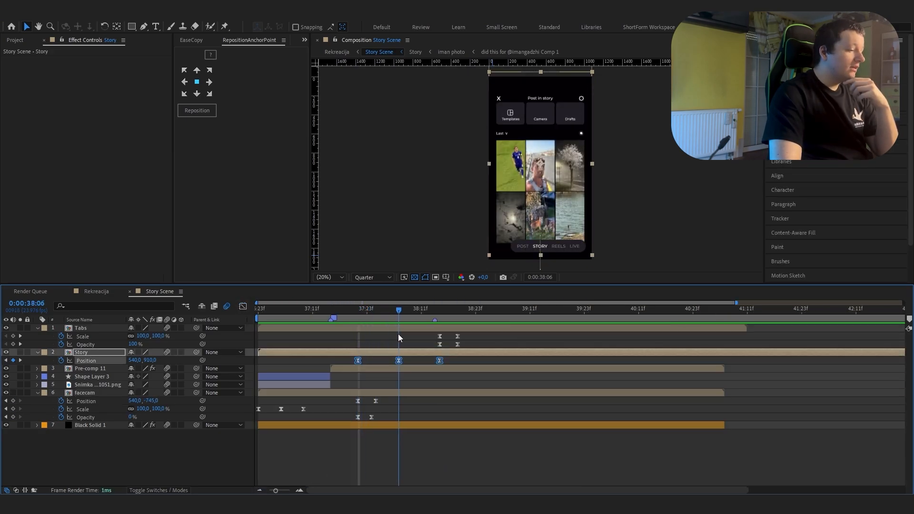
left_click(243, 306)
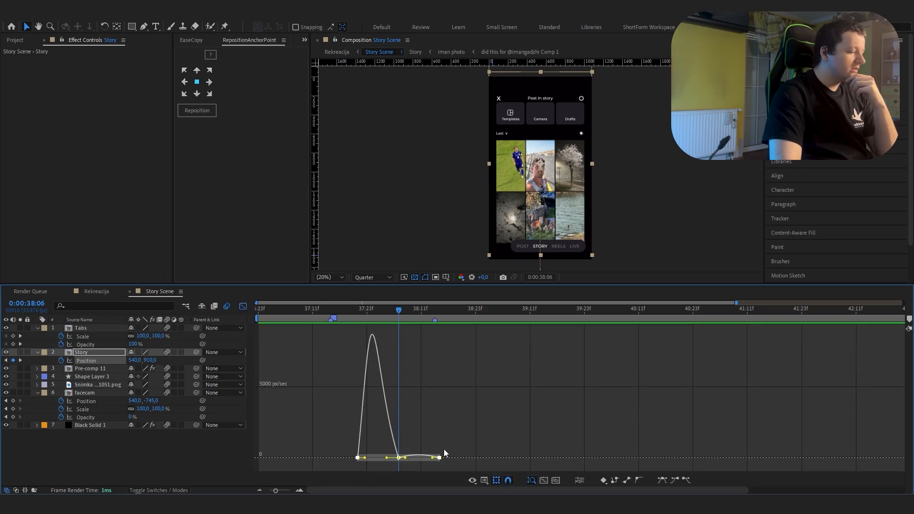
left_click(243, 306)
left_click(415, 364)
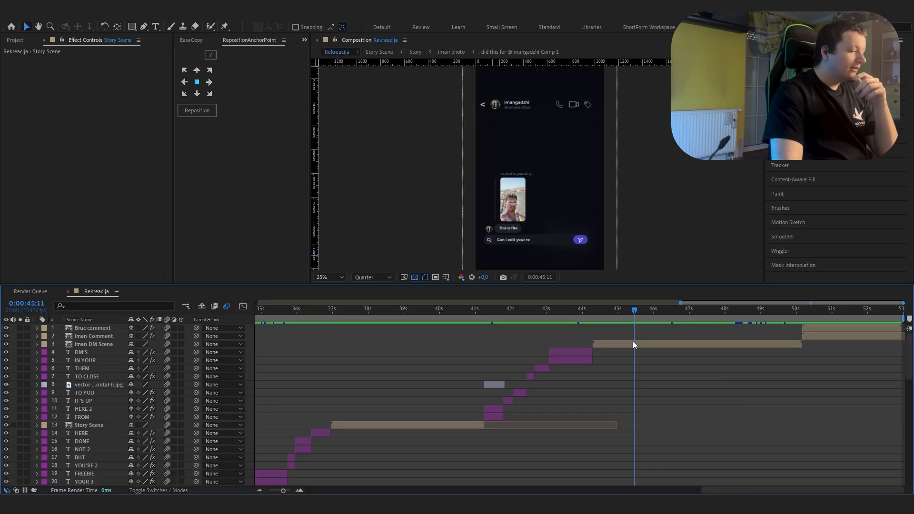
Step: Open Iman DM Scene from the Rekreacija composition
left_click(634, 343)
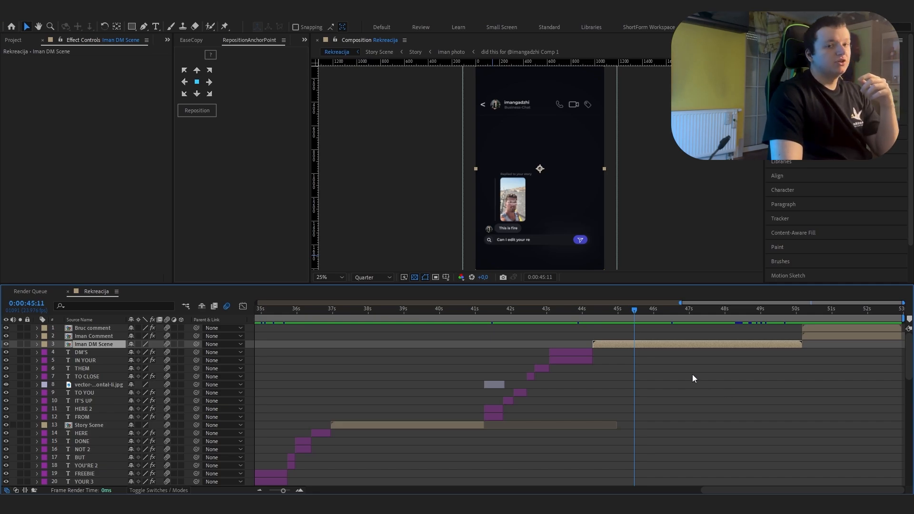
left_click_drag(593, 319, 603, 337)
double_click(605, 343)
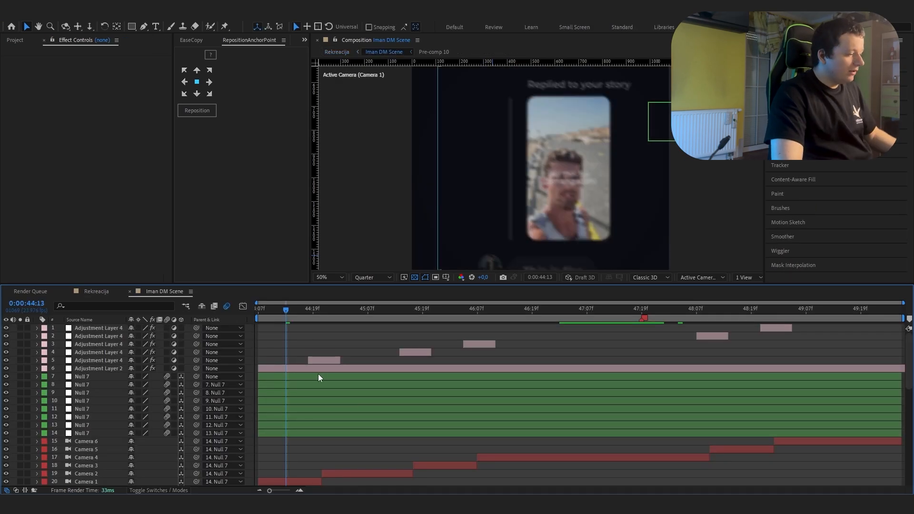
Step: Examine the layers of Iman DM Scene and preview its chat message animation through the default camera view
left_click(84, 378)
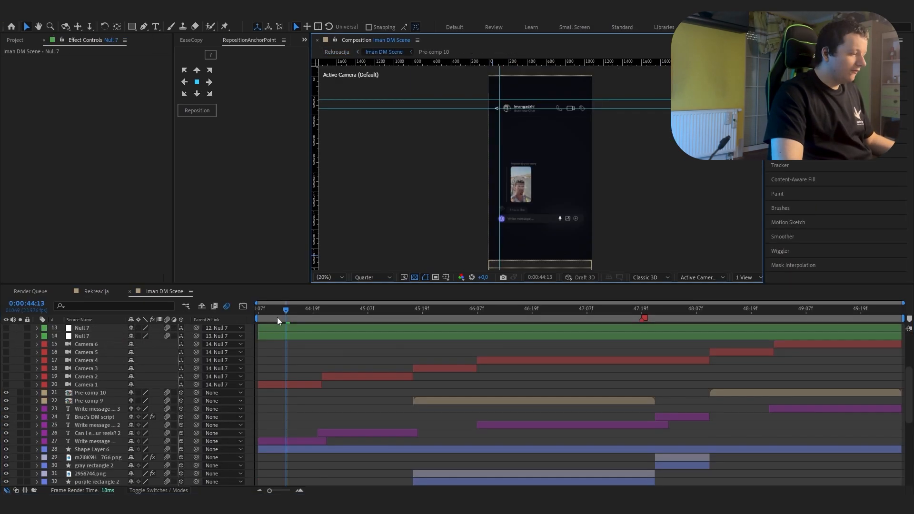
left_click_drag(277, 317, 794, 428)
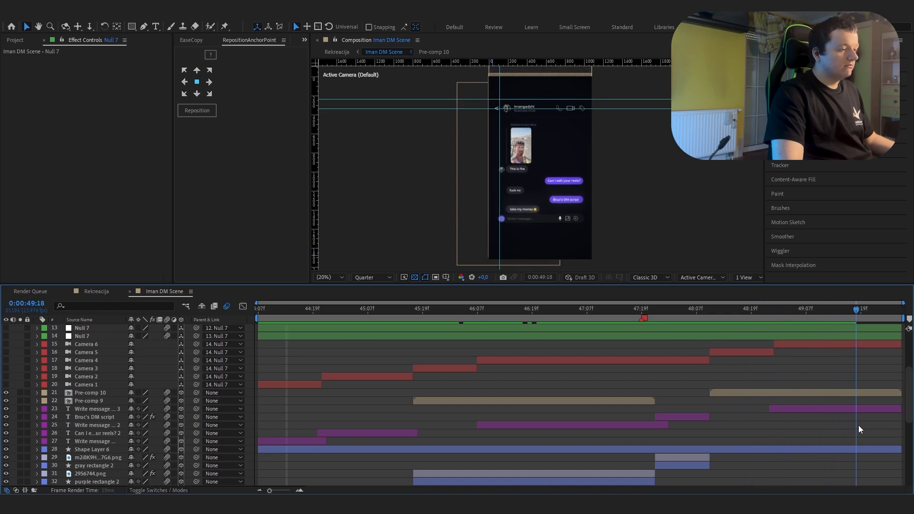
key("space")
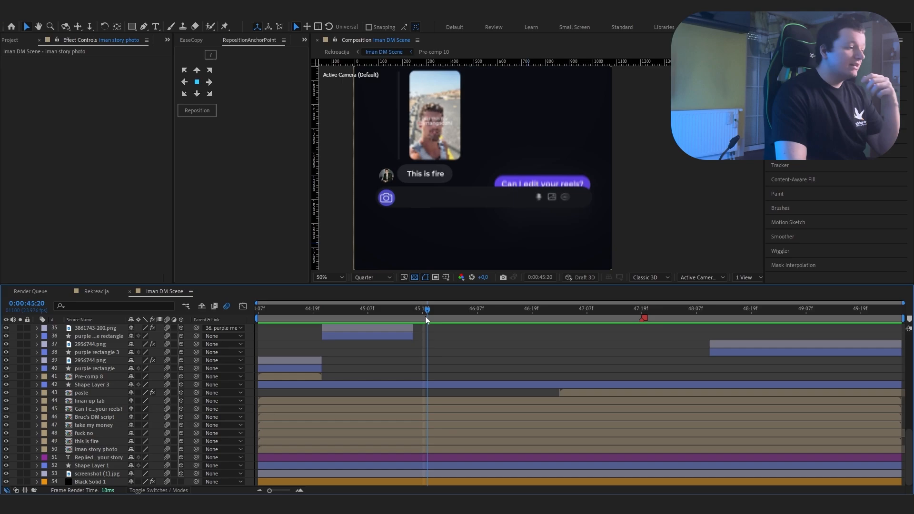
left_click_drag(426, 318, 588, 337)
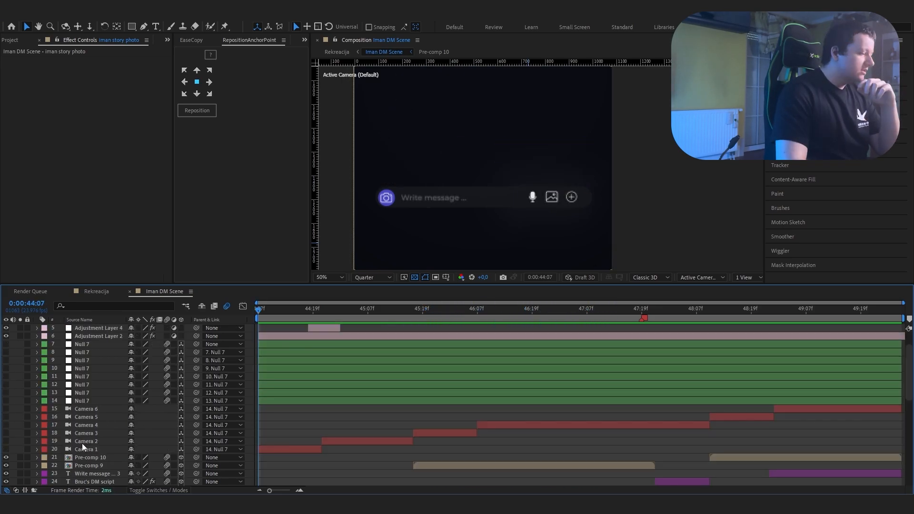
Step: Turn the visibility of the Camera 1 to Camera 6 layers back on
left_click(84, 447)
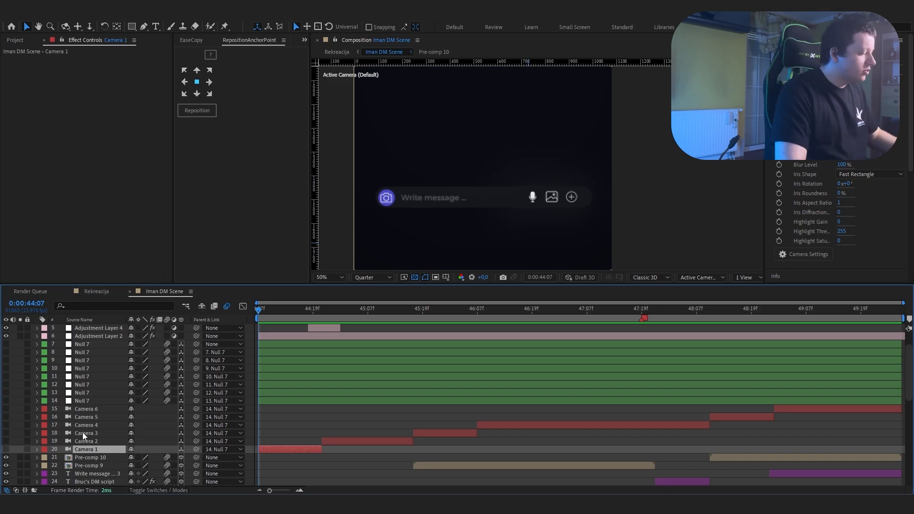
left_click(92, 410, "shift")
key("ctrl+alt+shift+v")
Step: Delete the eight Null 7 layers from Iman DM Scene
left_click(87, 400)
left_click(103, 347, "shift")
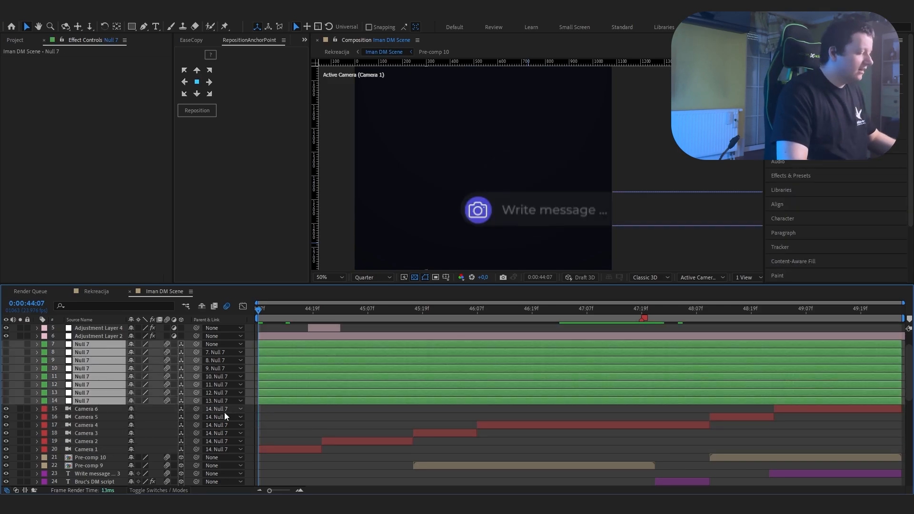
key("Delete")
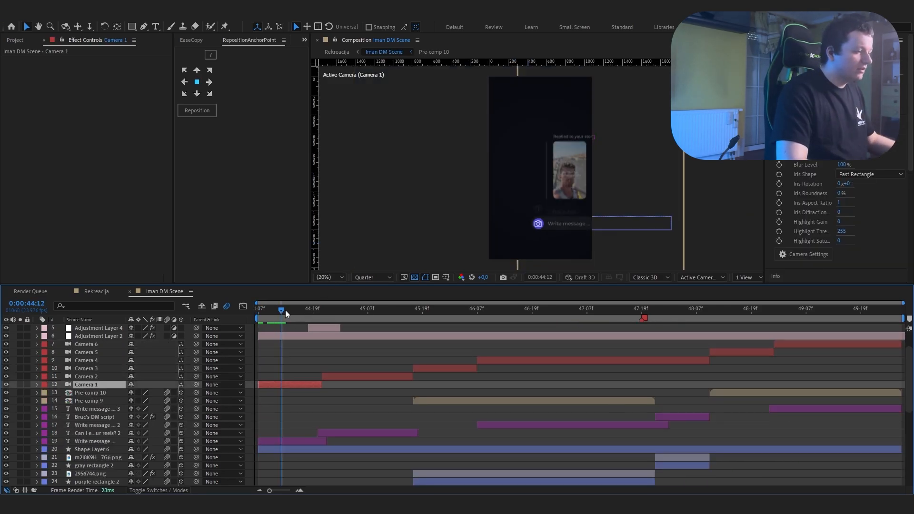
Step: Examine the framing of each camera from Camera 1 to Camera 6 without the nulls and restore the deleted Null 7 layers
left_click_drag(285, 309, 365, 326)
left_click(380, 377)
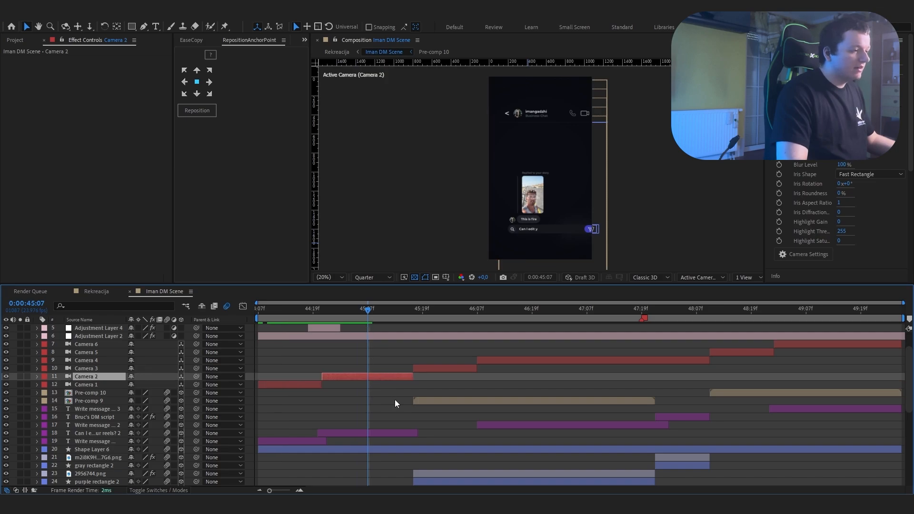
left_click_drag(367, 364, 453, 378)
left_click_drag(468, 313, 605, 350)
left_click(582, 360)
left_click_drag(607, 310, 735, 335)
left_click(736, 352)
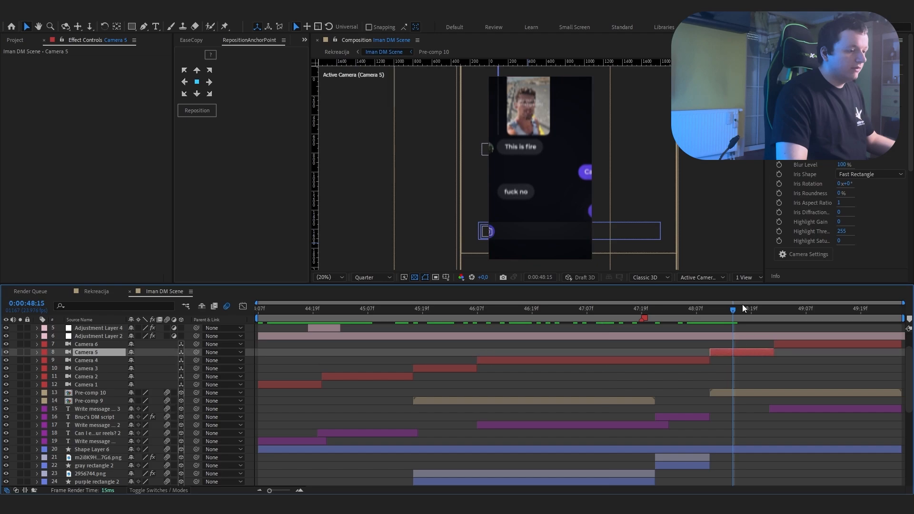
left_click(802, 344)
left_click(795, 361)
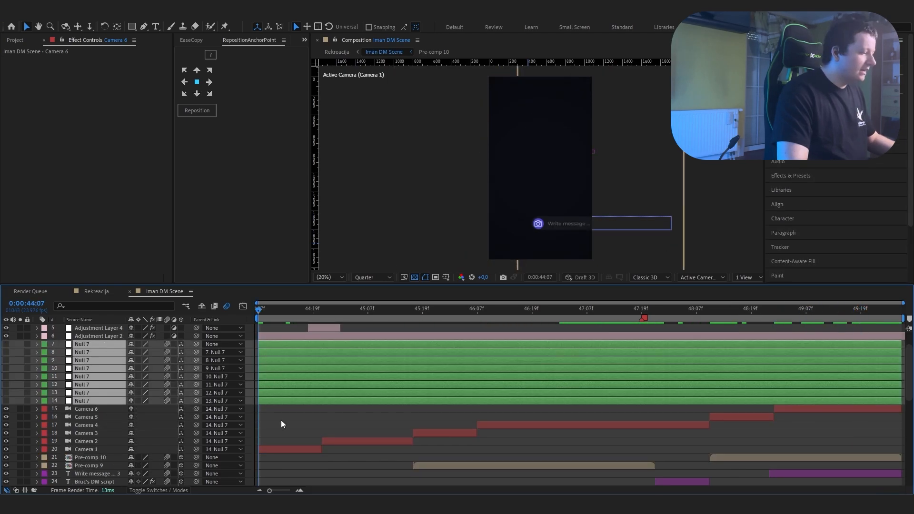
Step: Make the eight Null 7 layers visible and reveal their Position keyframes
left_click(6, 401)
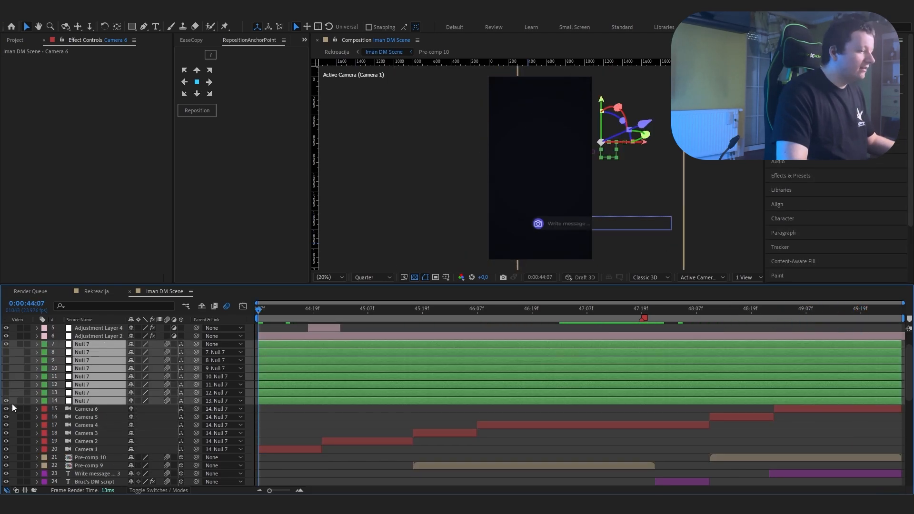
left_click(289, 421)
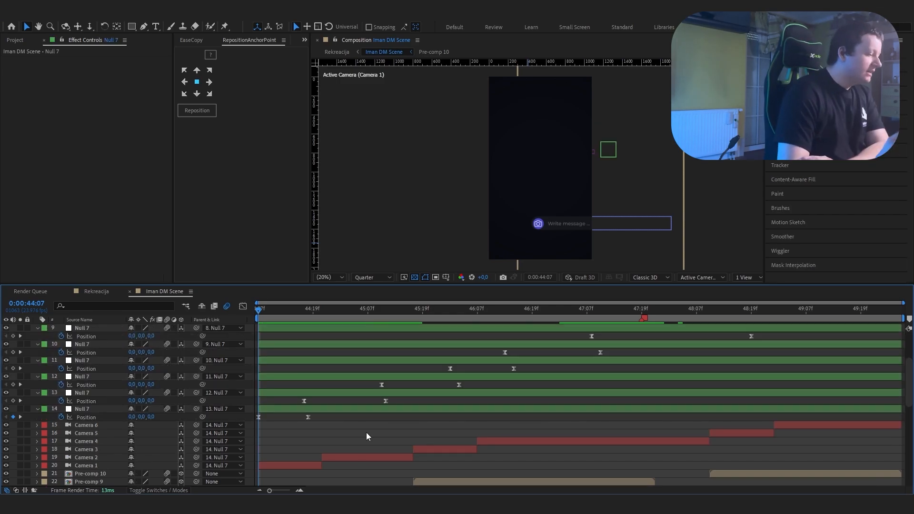
Step: Scrub through the camera moves driven by the Position keyframes of Null 7 layers 14, 13, 12 and 11
left_click_drag(262, 309, 301, 326)
left_click(305, 408)
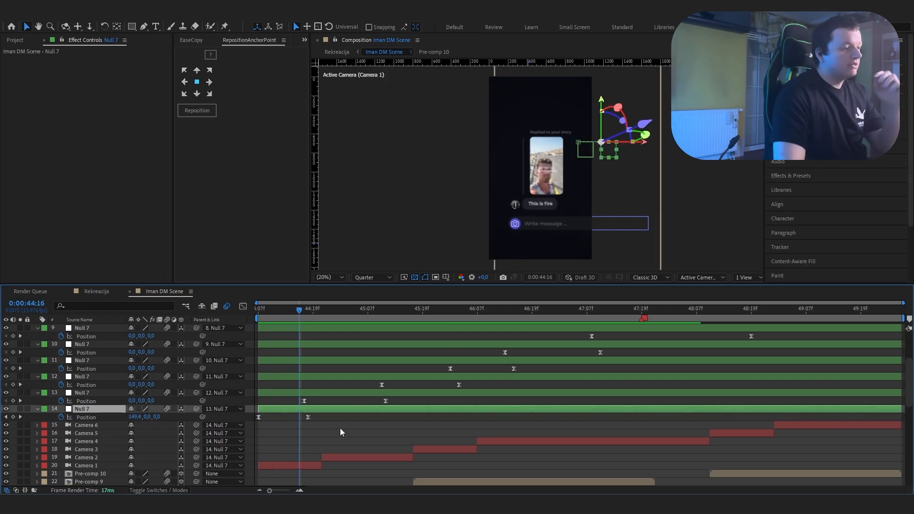
left_click_drag(294, 314, 383, 337)
left_click(310, 392)
left_click_drag(384, 337, 384, 337)
left_click(384, 377)
left_click_drag(382, 310, 452, 350)
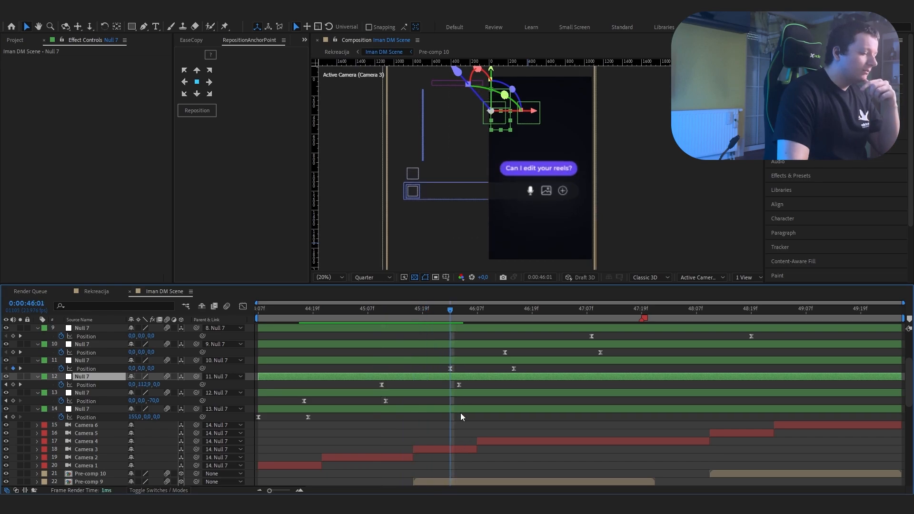
left_click(465, 360)
left_click_drag(452, 310, 513, 342)
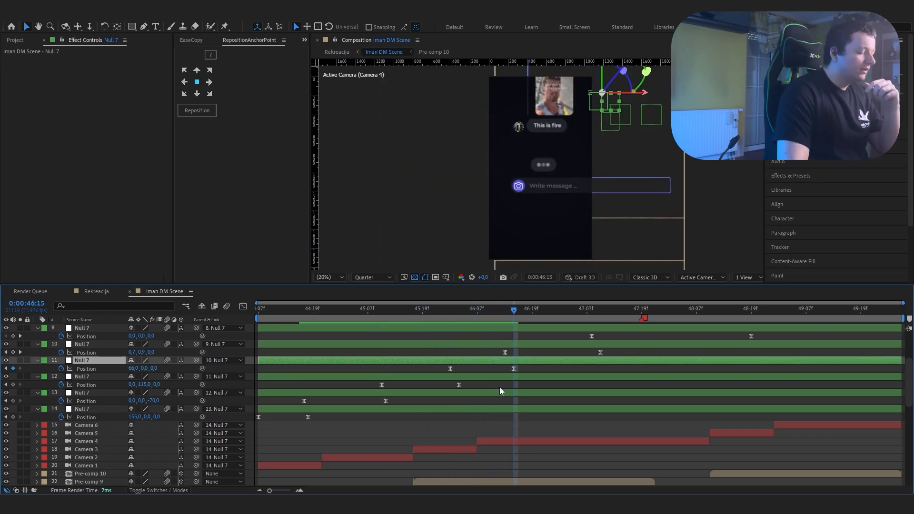
Step: Scrub through the Position animation of Null 7 layers 10, 9, 8 and 7 up to the end of the scene
left_click(302, 490)
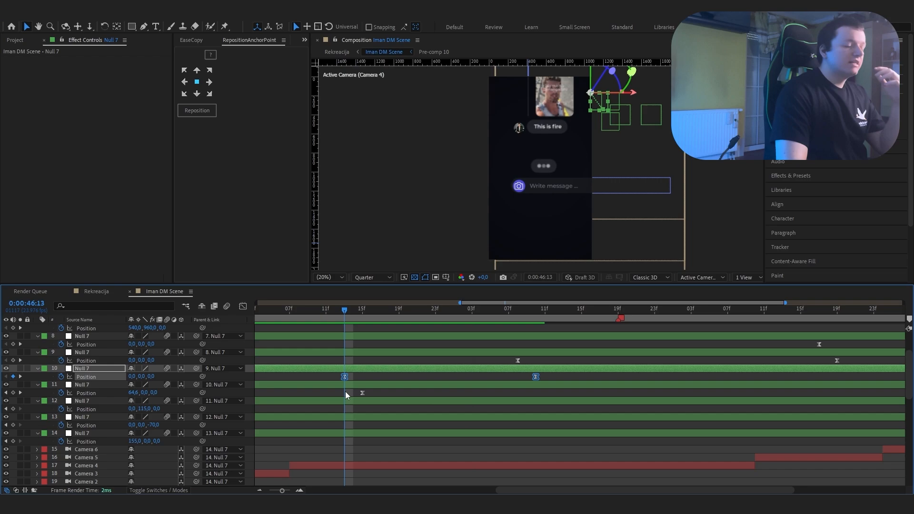
left_click_drag(345, 392, 487, 404)
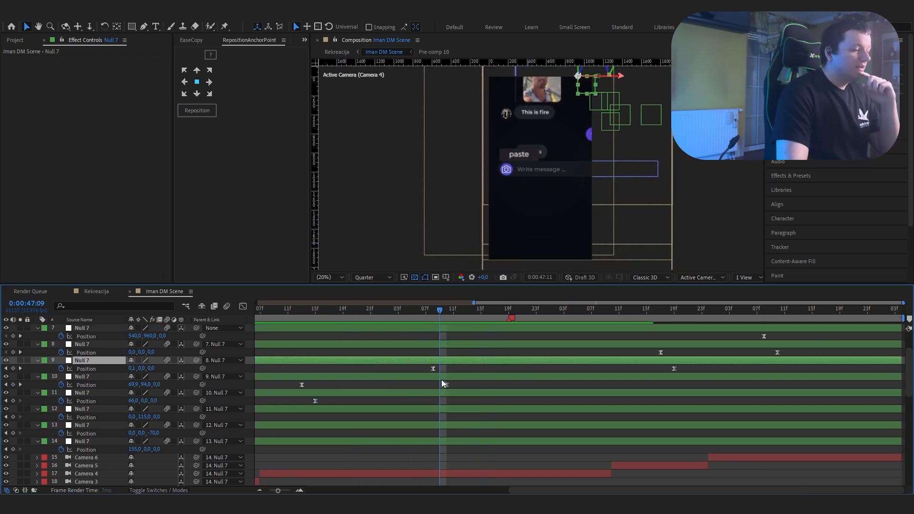
left_click_drag(442, 379, 624, 392)
scroll(676, 399, "up", 3)
left_click(678, 393)
left_click_drag(656, 310, 899, 389)
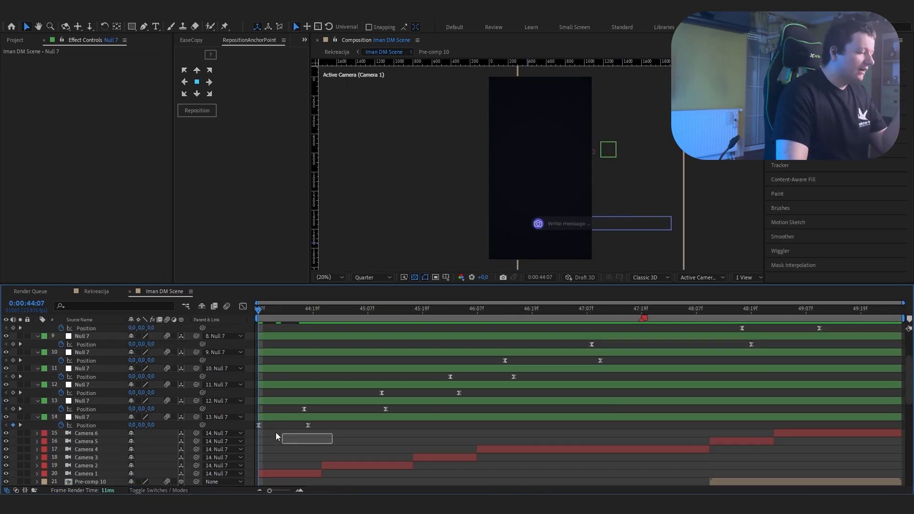
Step: Inspect the Position speed graph of Null 7 layer 14
left_click(243, 306)
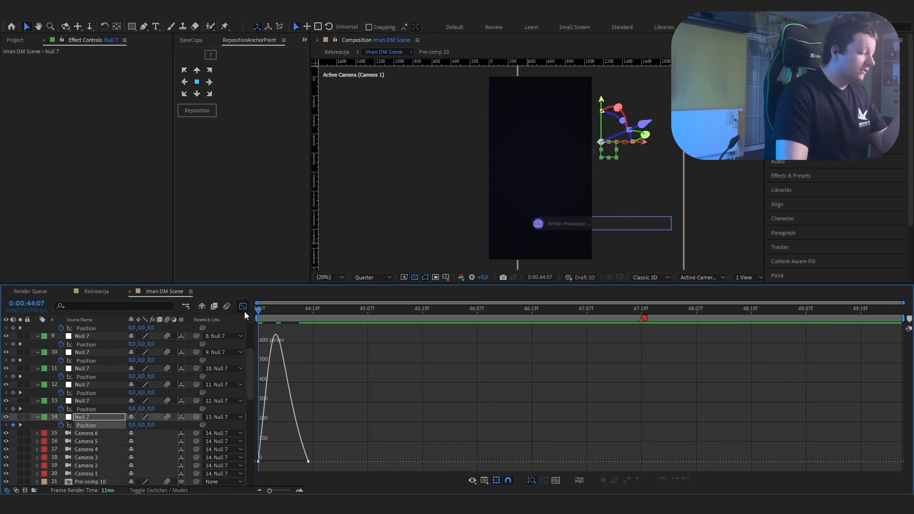
left_click(243, 306)
left_click_drag(395, 407, 267, 413)
Step: Inspect the Position speed graphs of Null 7 layers 10 and 9
scroll(562, 390, "up", 1)
left_click_drag(619, 382, 464, 387)
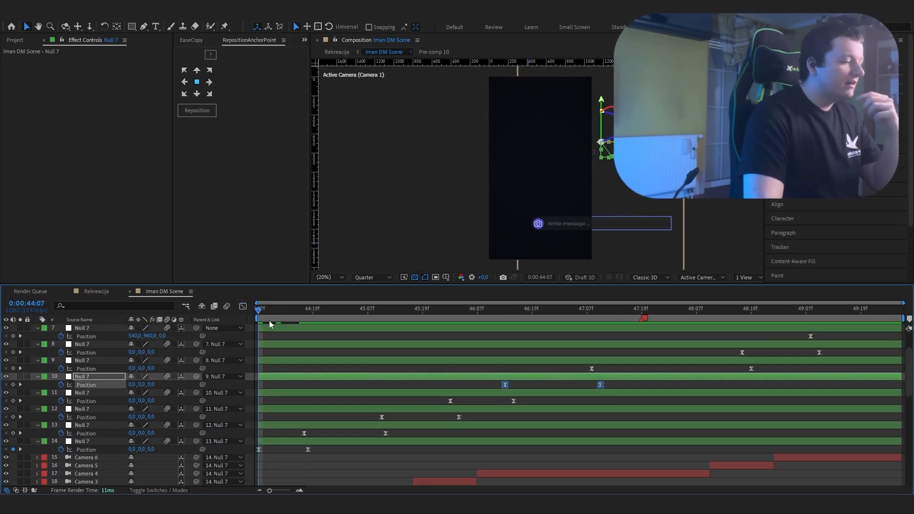
left_click(243, 306)
left_click(243, 306)
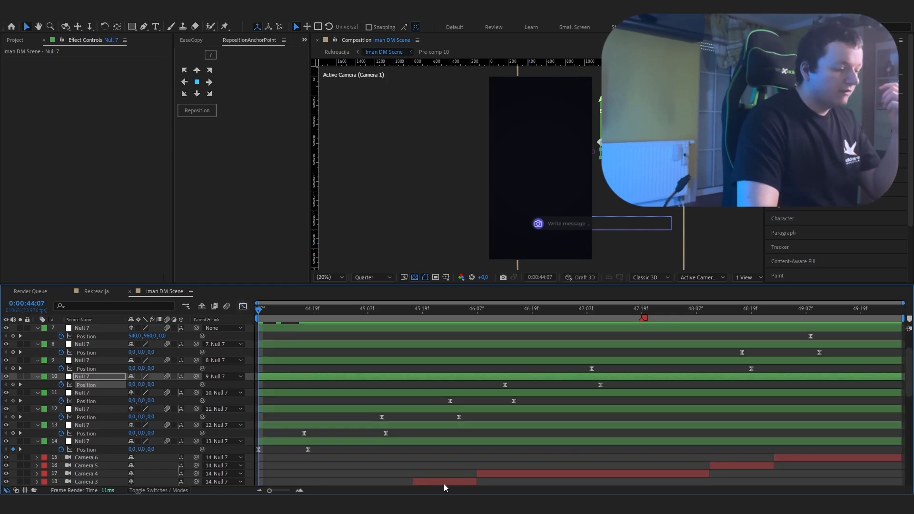
scroll(608, 394, "up", 1)
left_click_drag(580, 387, 770, 402)
left_click(242, 306)
left_click(242, 306)
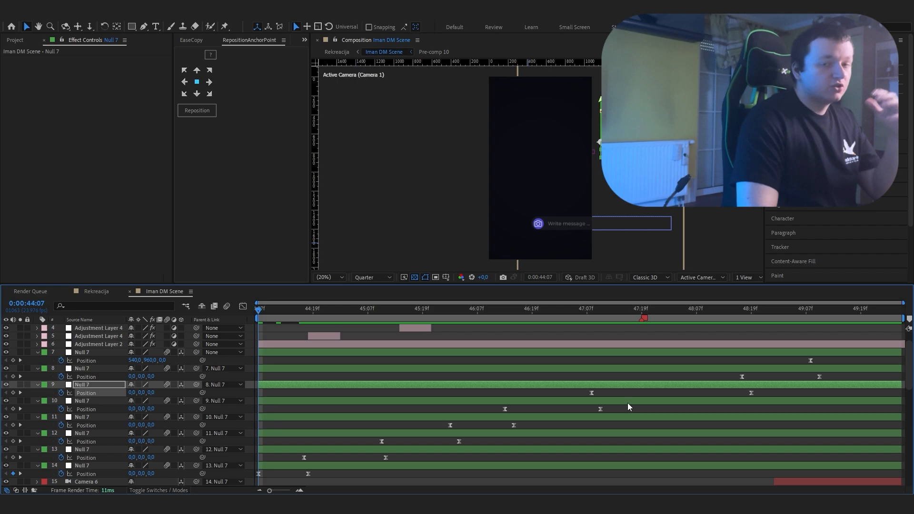
Step: Inspect the Position keyframes of Null 7 layer 8 and the Position speed graph of Null 7 layer 7
left_click_drag(726, 375, 841, 382)
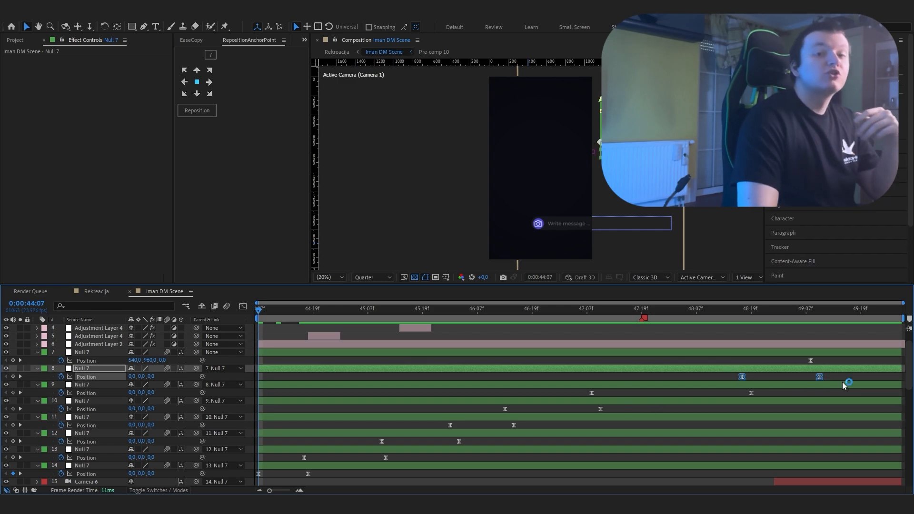
scroll(842, 381, "up", 1)
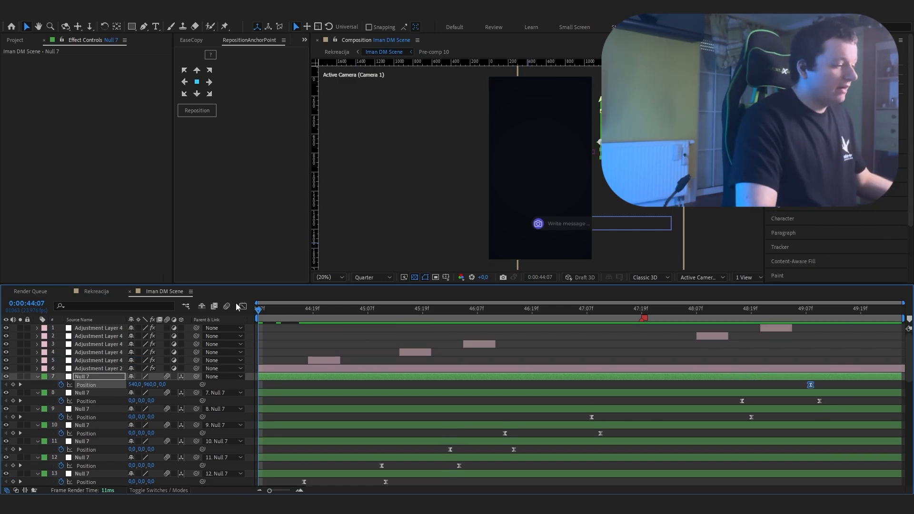
left_click(242, 306)
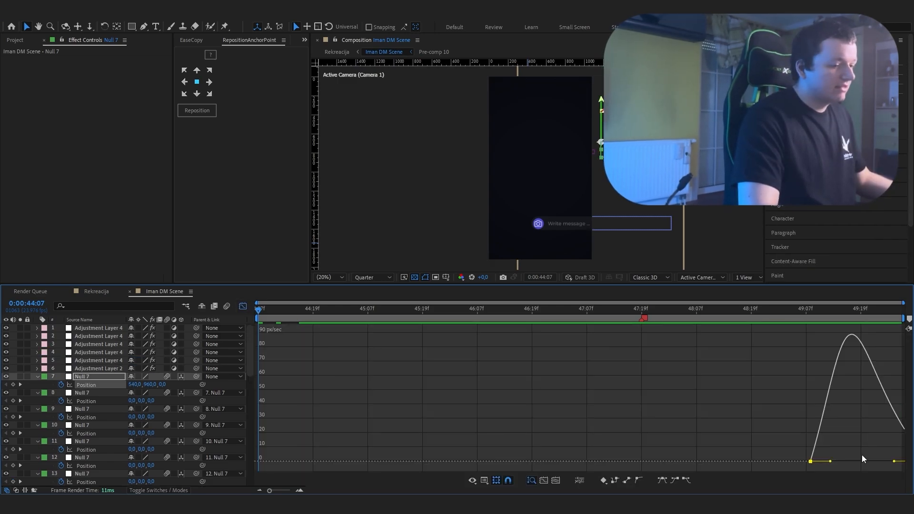
left_click(242, 306)
Step: Examine the CC Vignette settings of the vignette adjustment layer and look through the scene's lower layers
left_click(286, 353)
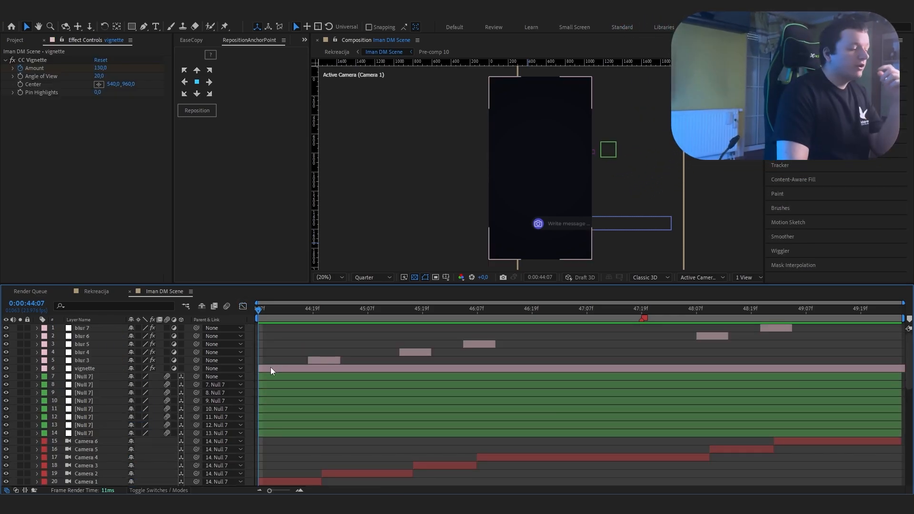
left_click(270, 368)
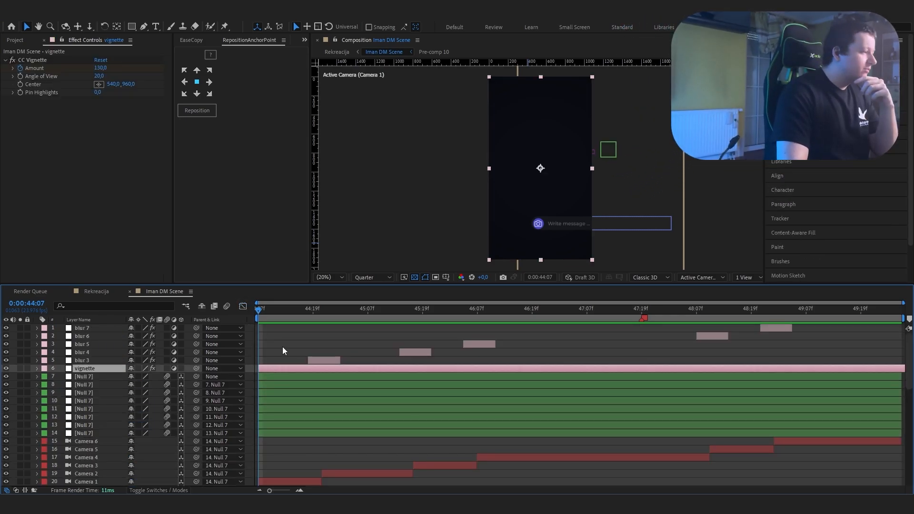
left_click(276, 326)
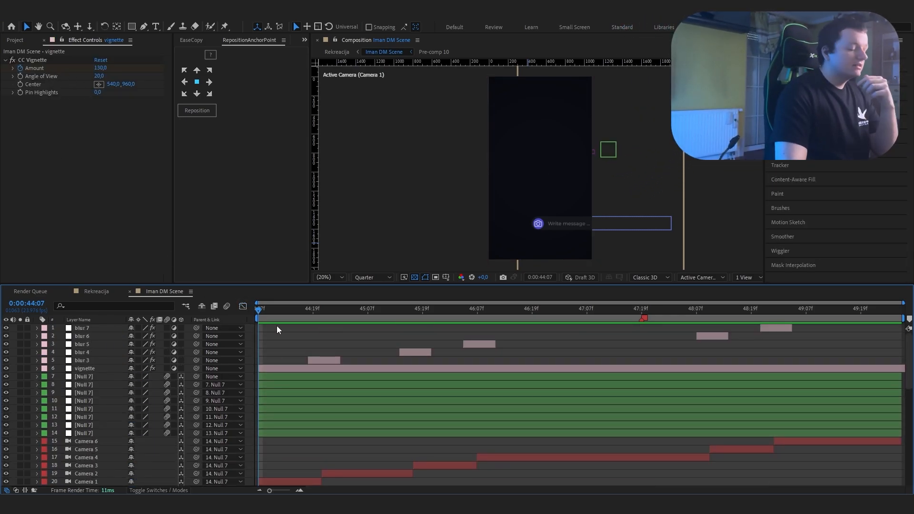
scroll(281, 355, "down", 5)
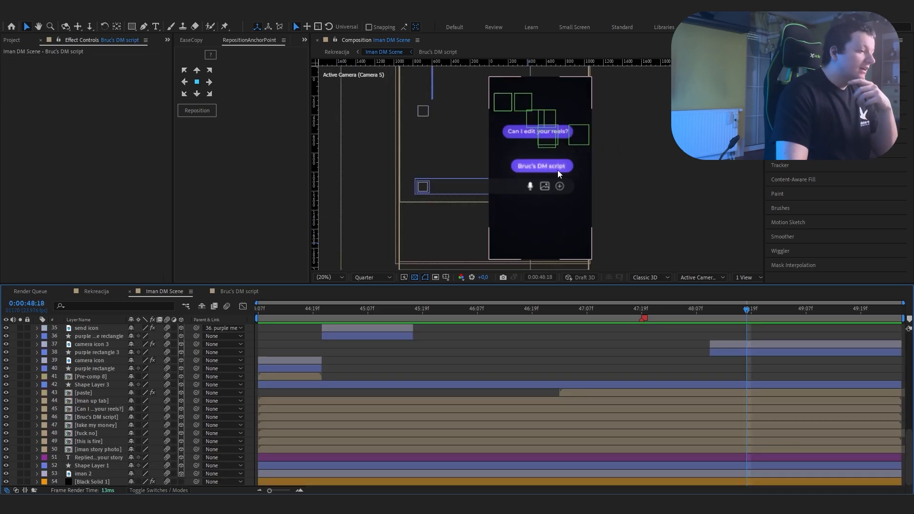
Step: Open the Bruc's DM script precomp, frame its message bubble at 100% and turn off the transparency grid
double_click(558, 170)
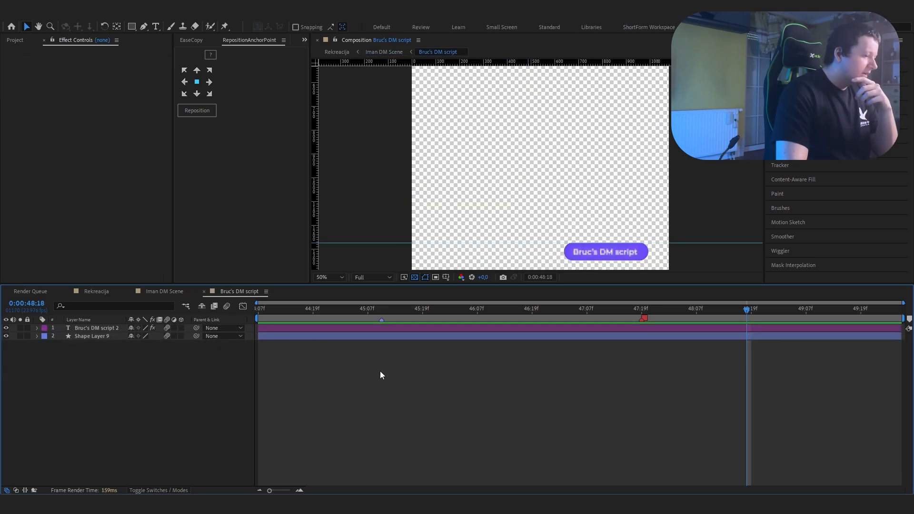
key("h")
left_click_drag(591, 218, 441, 49)
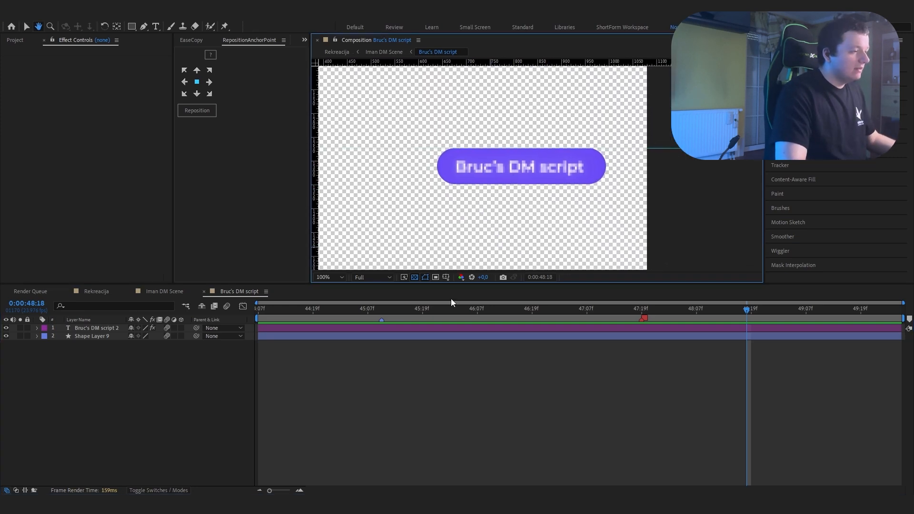
key("v")
left_click(415, 277)
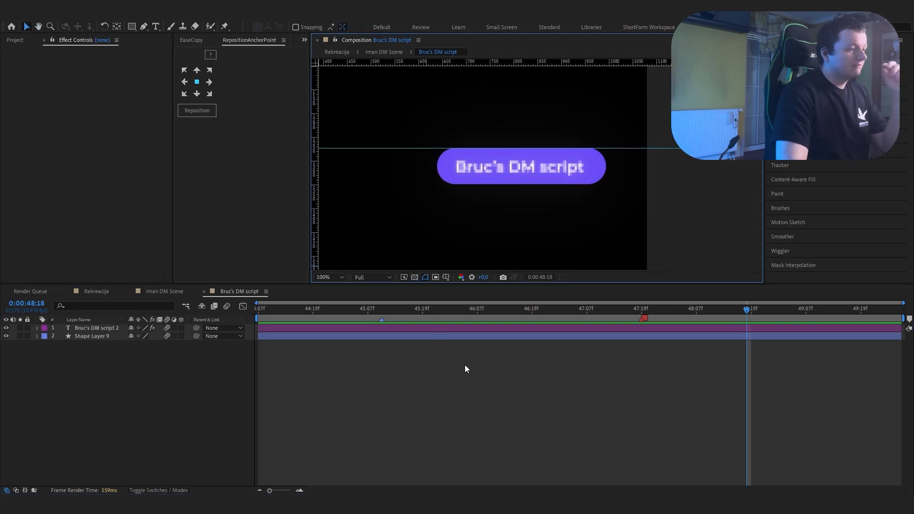
Step: Inspect the Mosaic and Deep Glow effect settings of the Bruc's DM script 2 text layer
left_click(383, 328)
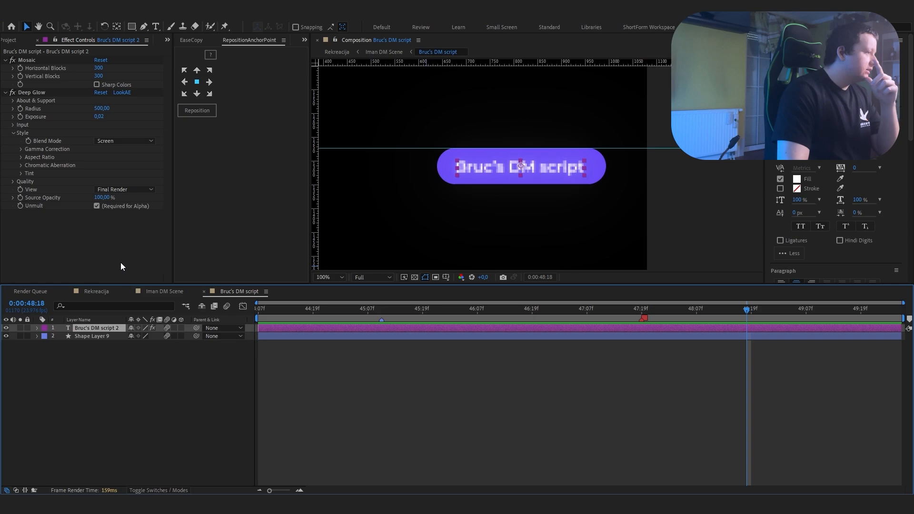
left_click(29, 61)
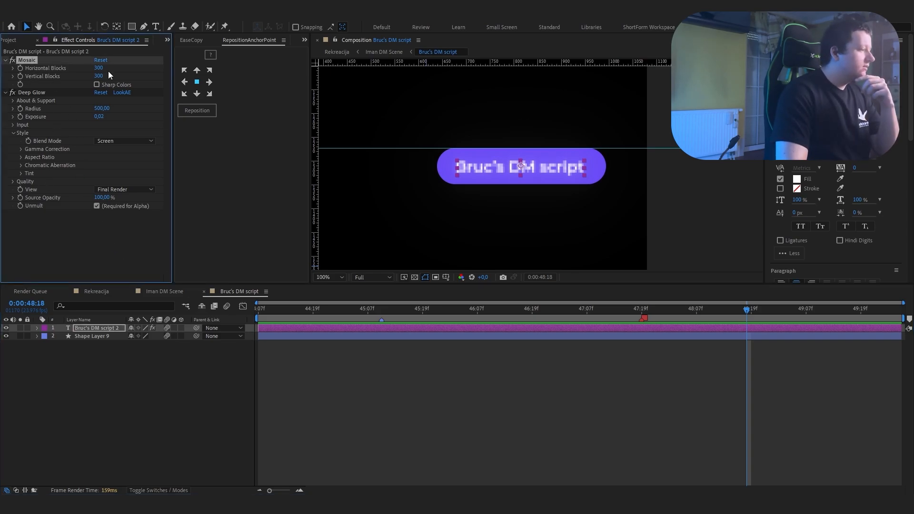
left_click(35, 93)
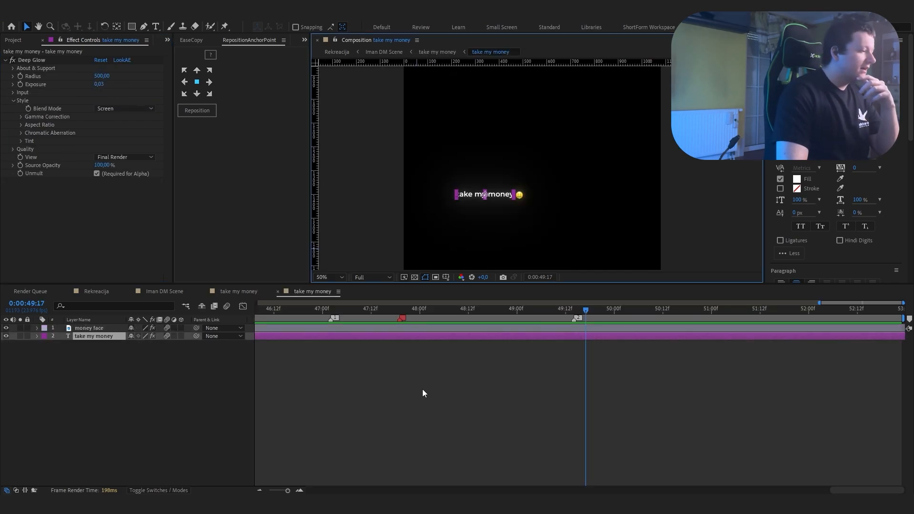
Step: Inspect the Deep Glow settings of the take my money text and of the money face emoji
left_click(16, 58)
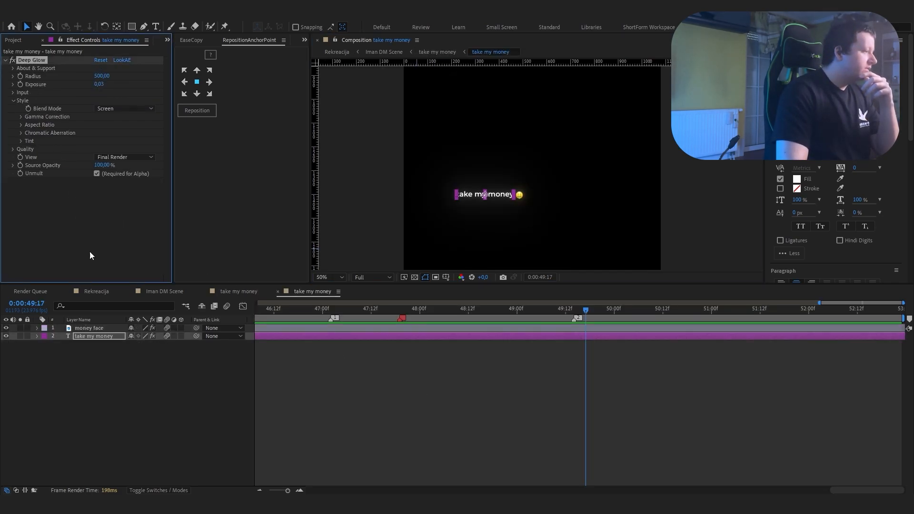
left_click(360, 415)
left_click(27, 70)
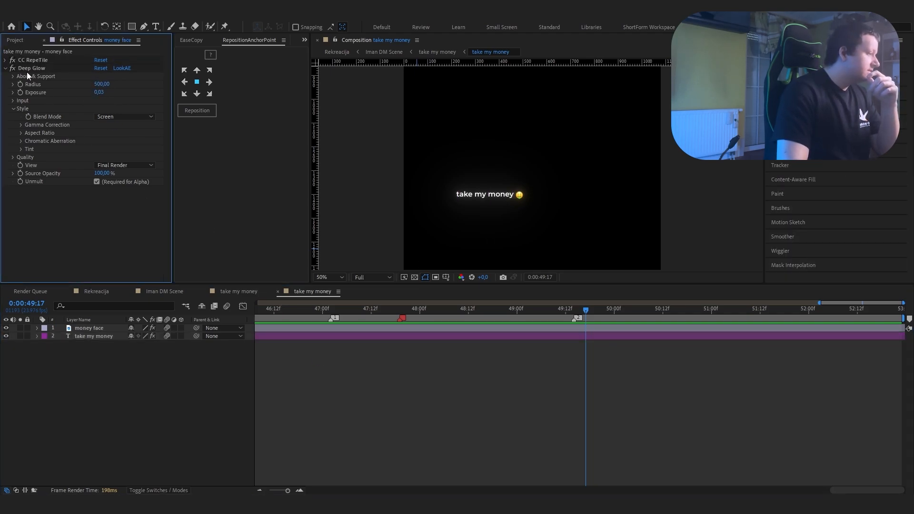
key("period")
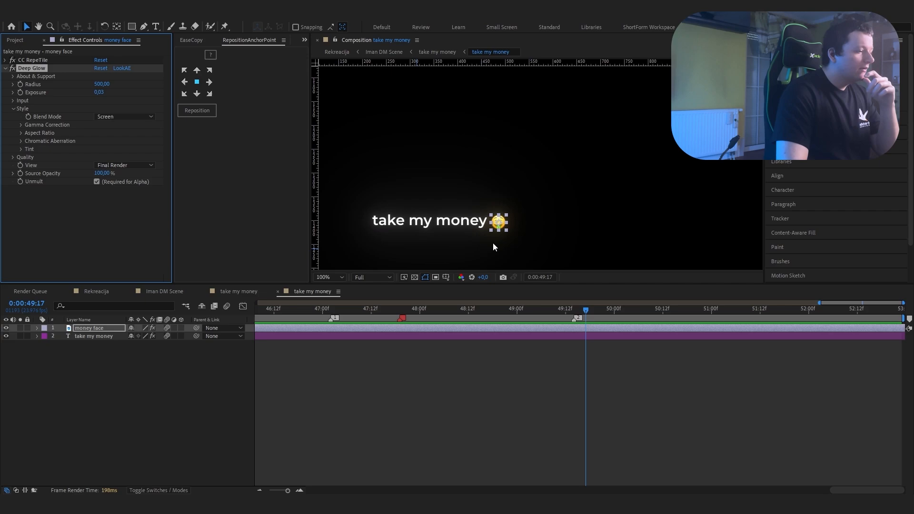
Step: Return to the Rekreacija composition and scrub through the comment animation that follows Iman DM Scene
left_click(471, 412)
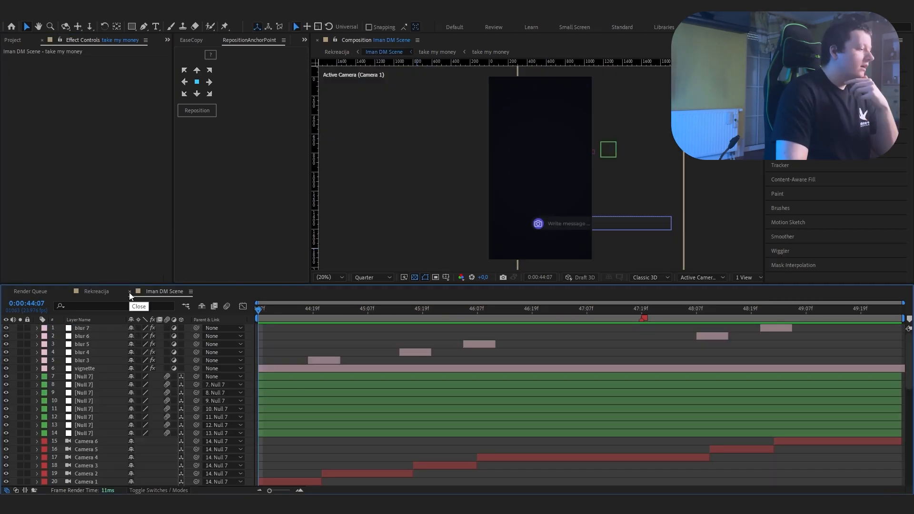
left_click(130, 291)
left_click(467, 372)
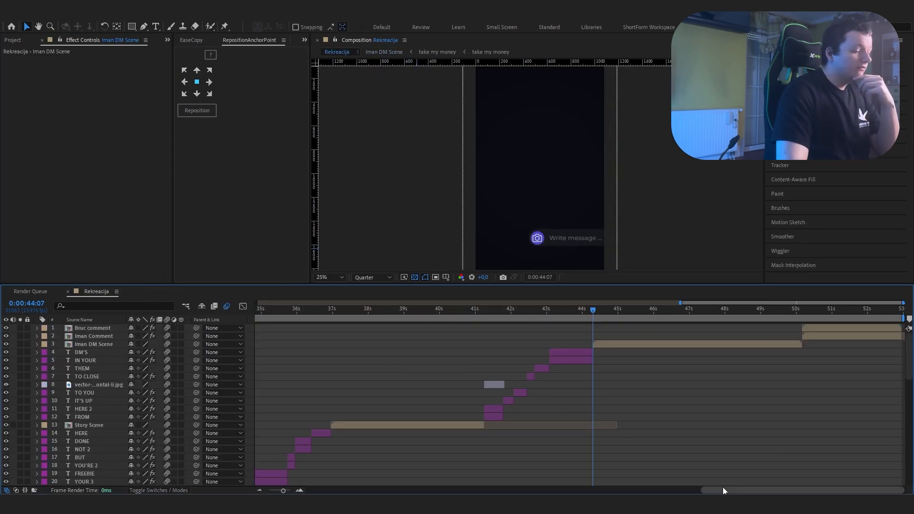
left_click_drag(610, 314, 796, 351)
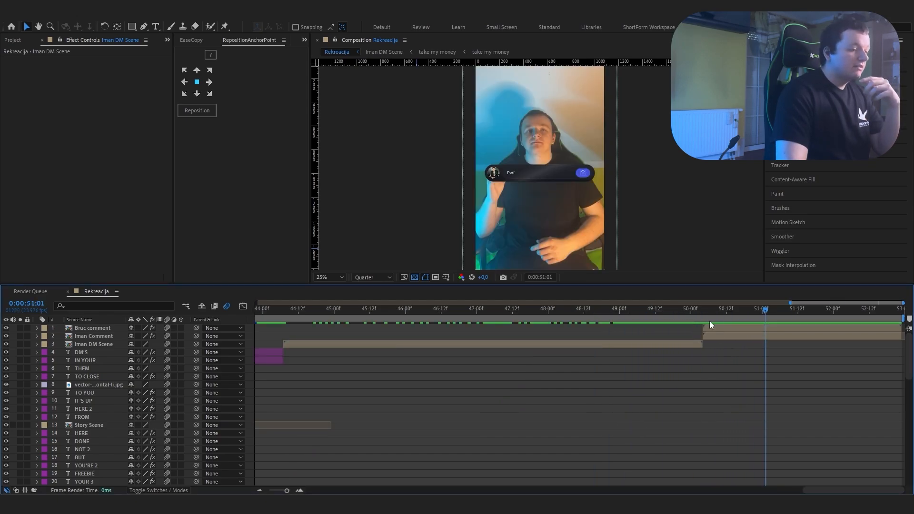
left_click_drag(707, 318, 784, 339)
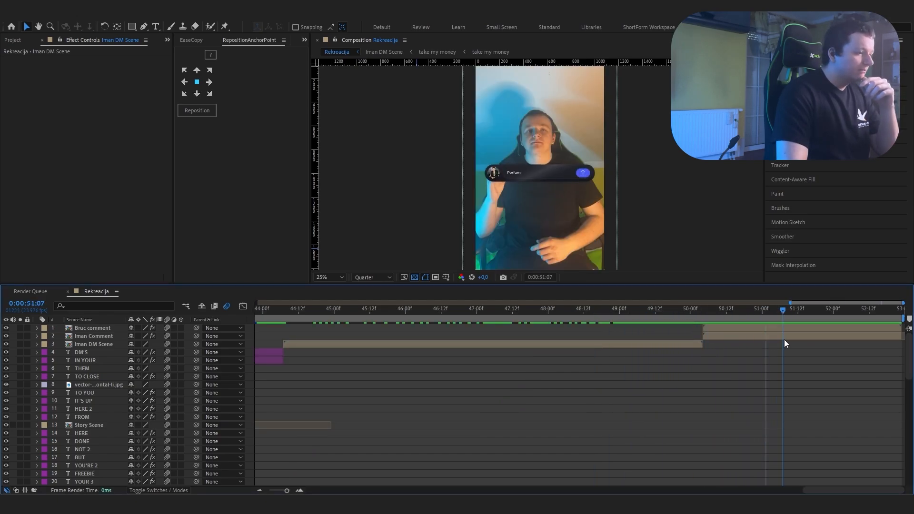
Step: Reveal the Position and Opacity keyframes of the Bruc comment and Iman Comment layers and go to a keyframe near 51:09
left_click(784, 339)
key("u")
key("j")
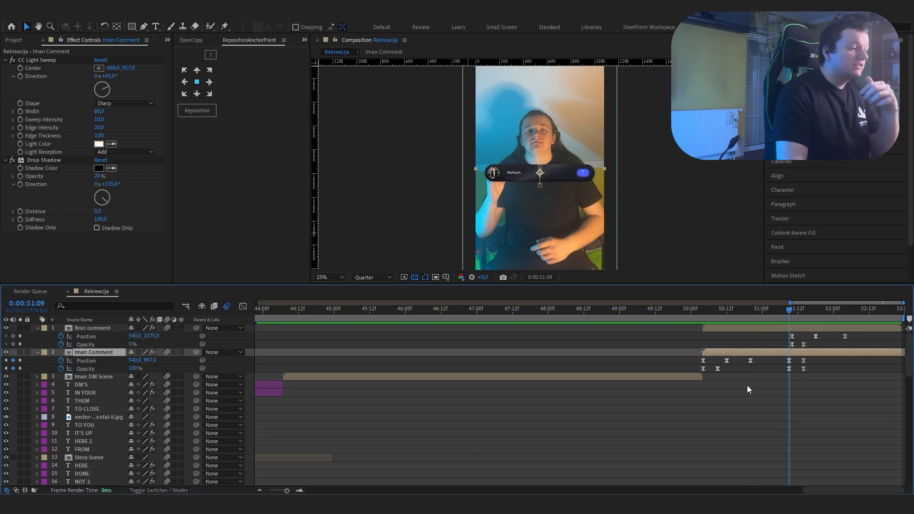
Step: Scrub through the transition from Iman Comment to Bruc comment along their Position and Opacity keyframes
left_click_drag(789, 310, 803, 316)
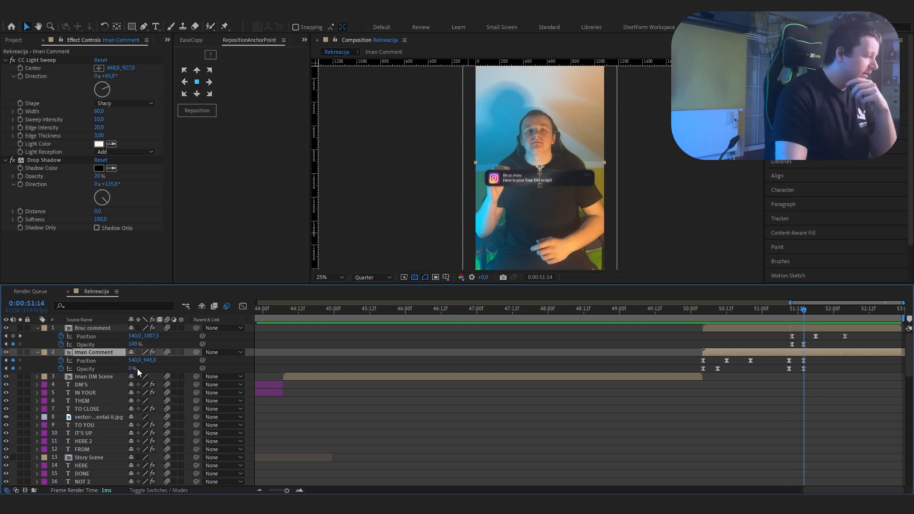
left_click_drag(798, 315, 841, 327)
left_click(846, 328)
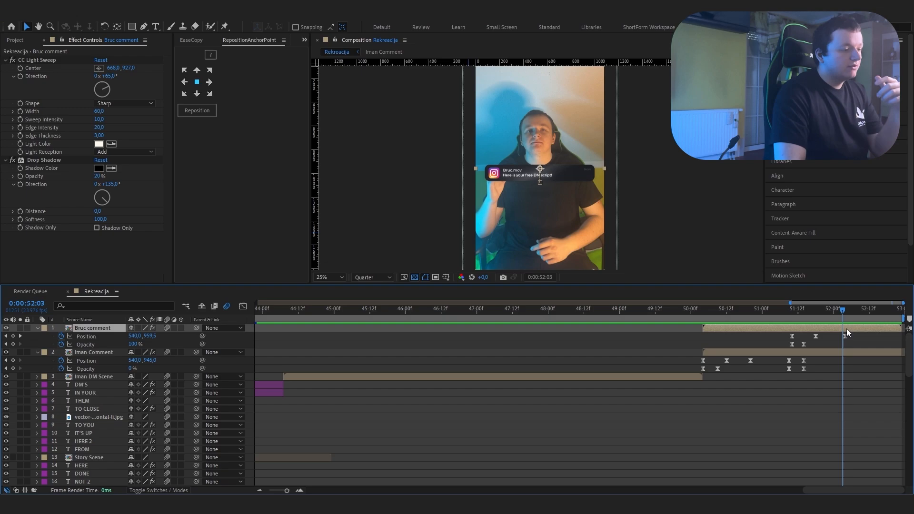
left_click(756, 353)
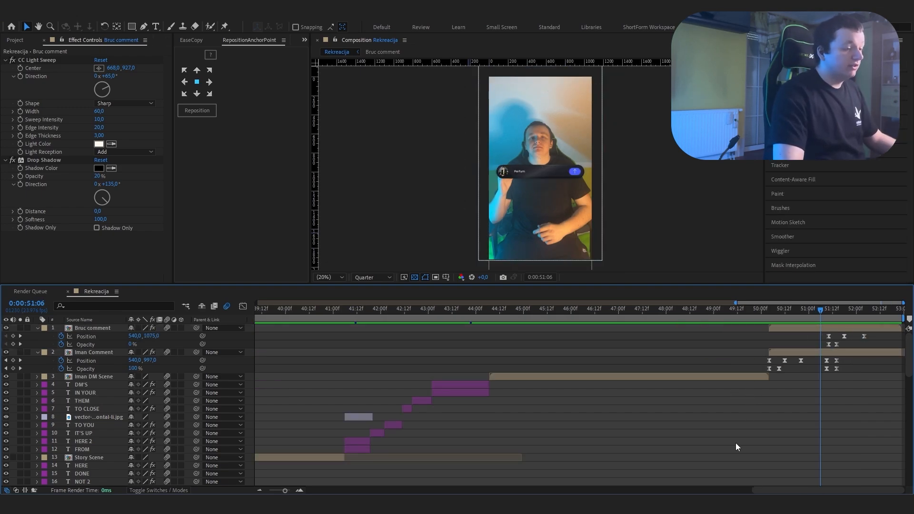
Step: Collapse the comment layers' keyframes and play the opening seconds of the Rekreacija composition while browsing its lower layers
key("u")
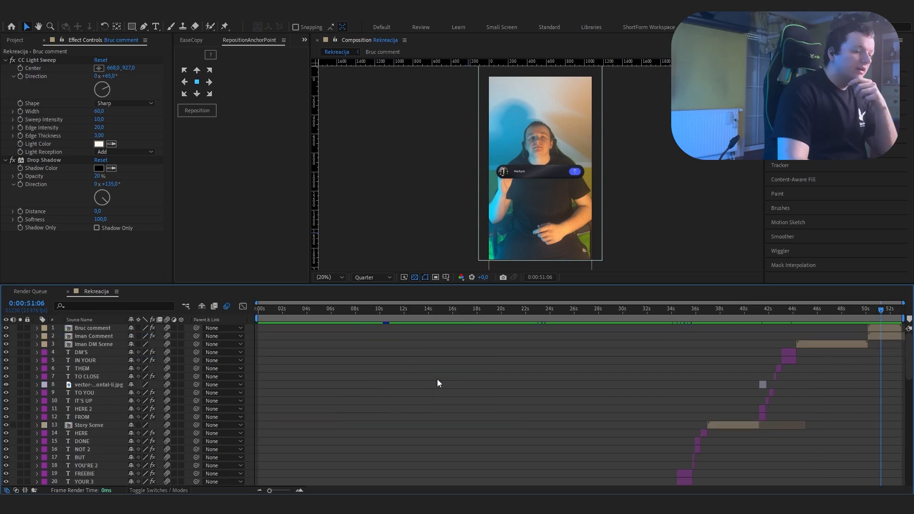
scroll(437, 379, "down", 14)
scroll(437, 379, "down", 1)
key("space")
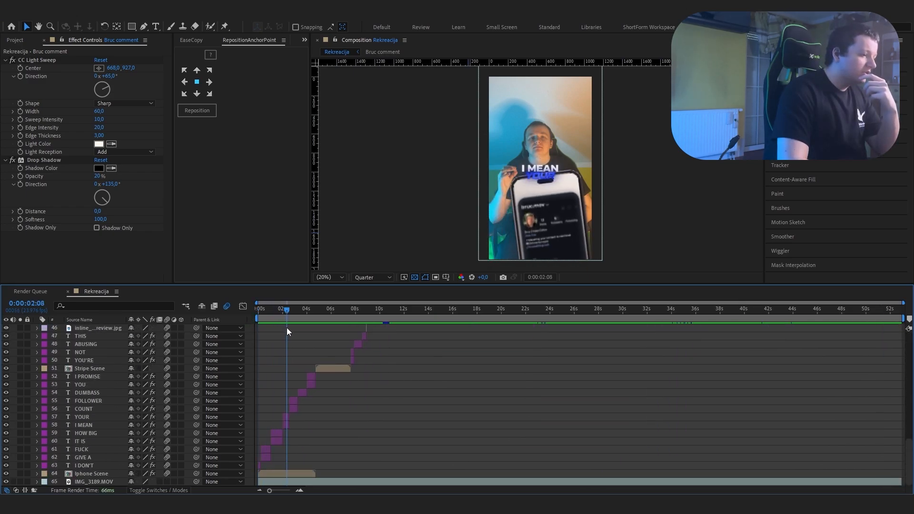
scroll(476, 405, "up", 2)
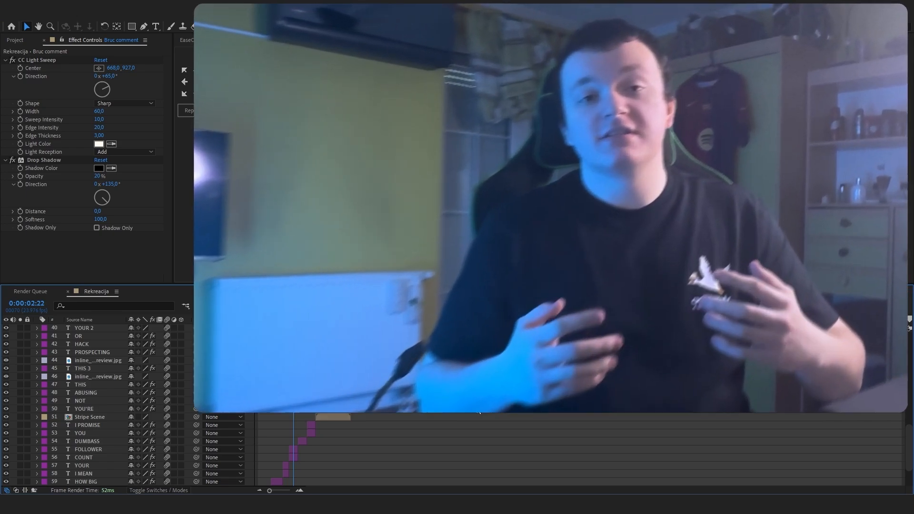